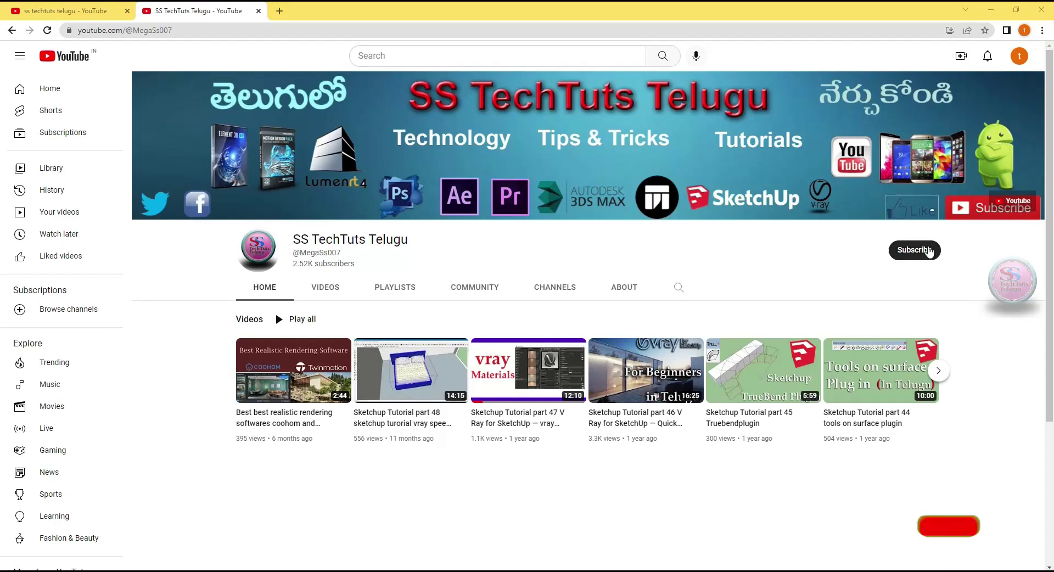
- Subscribe to SS TechTuts Telugu and set channel notifications to All
left_click(924, 256)
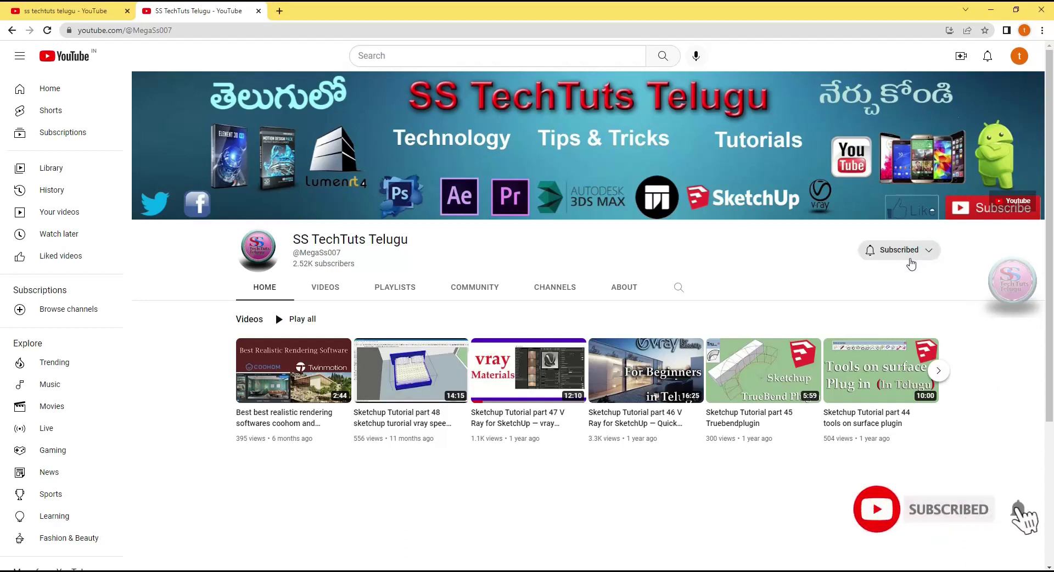
left_click(879, 256)
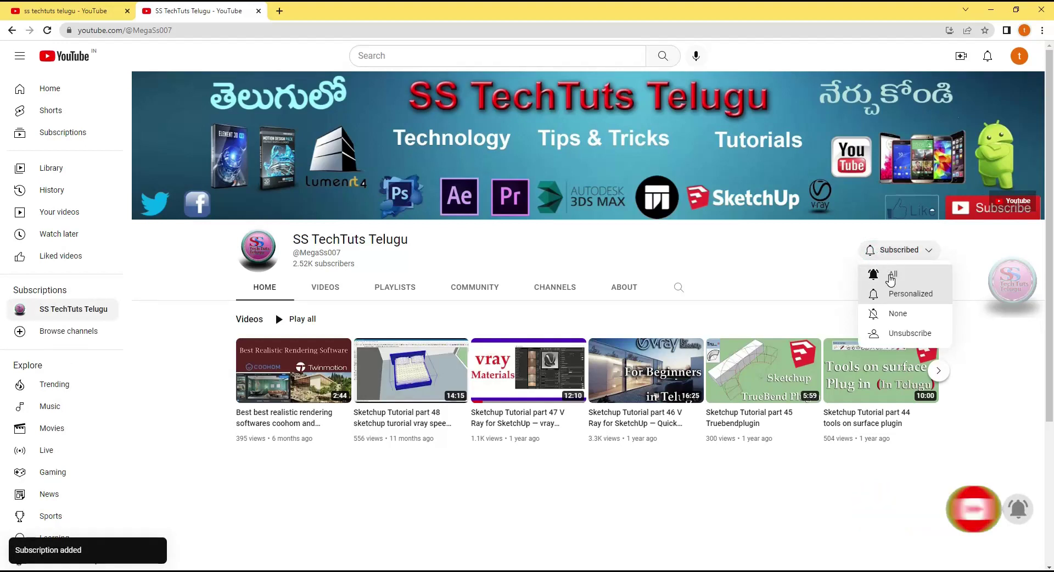
left_click(891, 277)
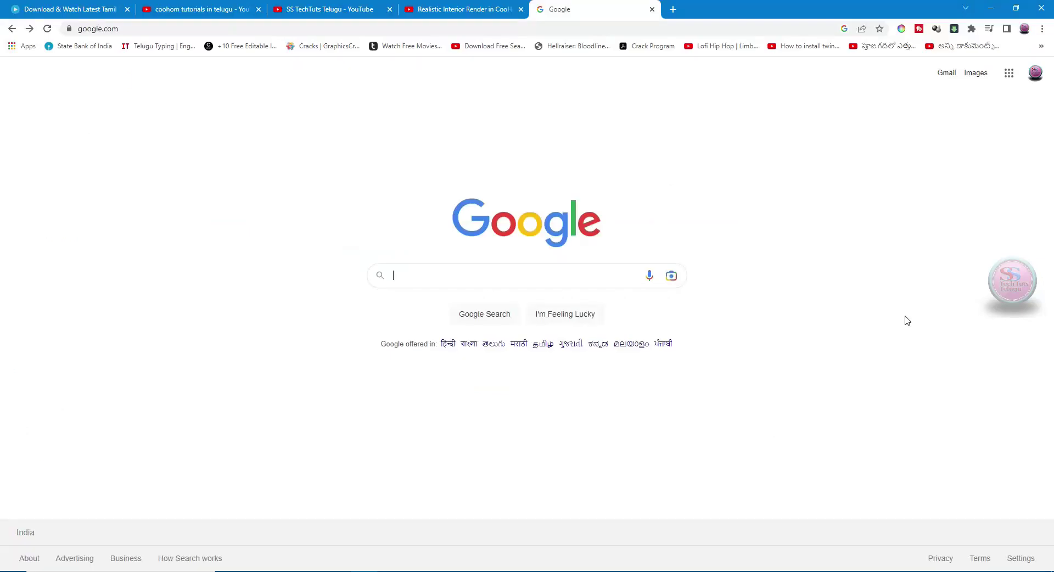
- Search Google for 'coohom' and open the coohom.com result
type("coohom")
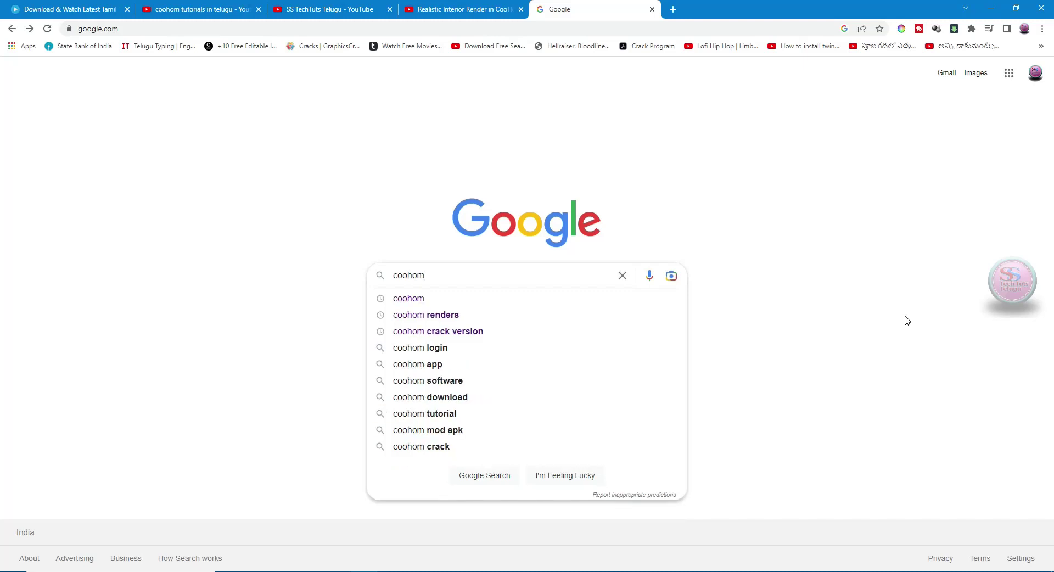
key("Return")
scroll(193, 390, "down", 5)
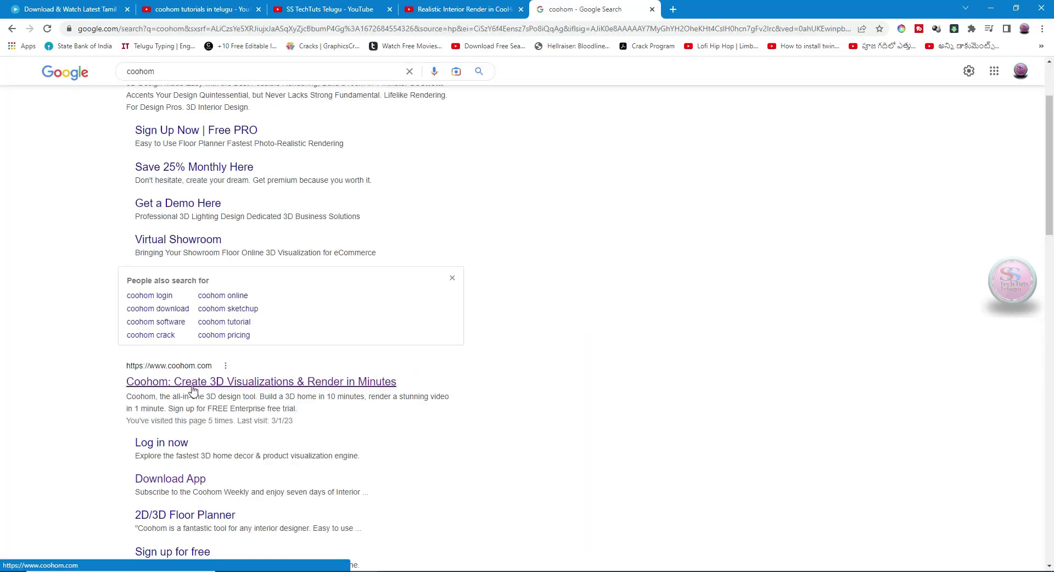
left_click(198, 389)
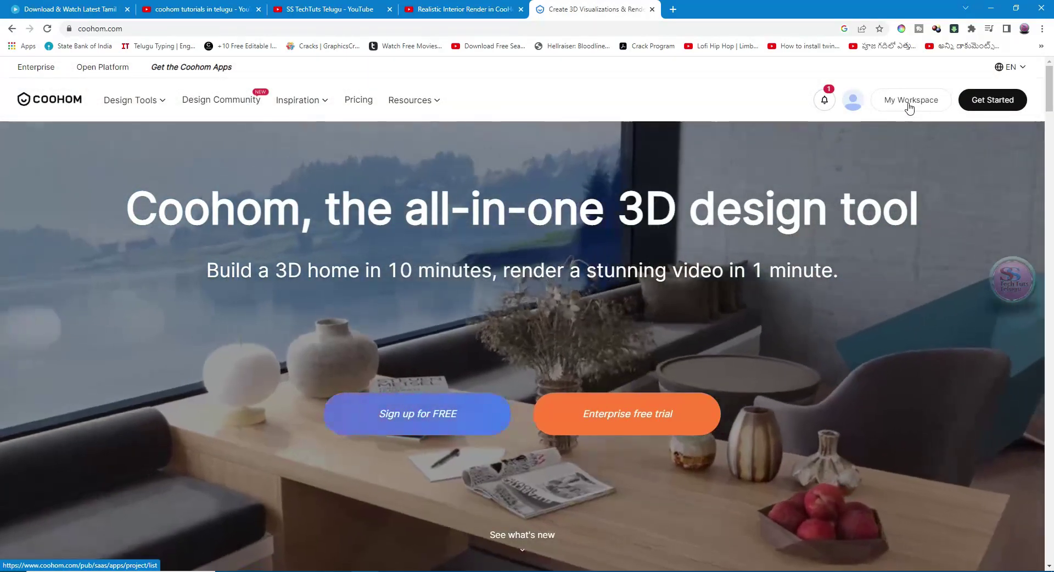
- Glance at My Projects, then download the Coohom Windows App from the homepage footer
left_click(910, 104)
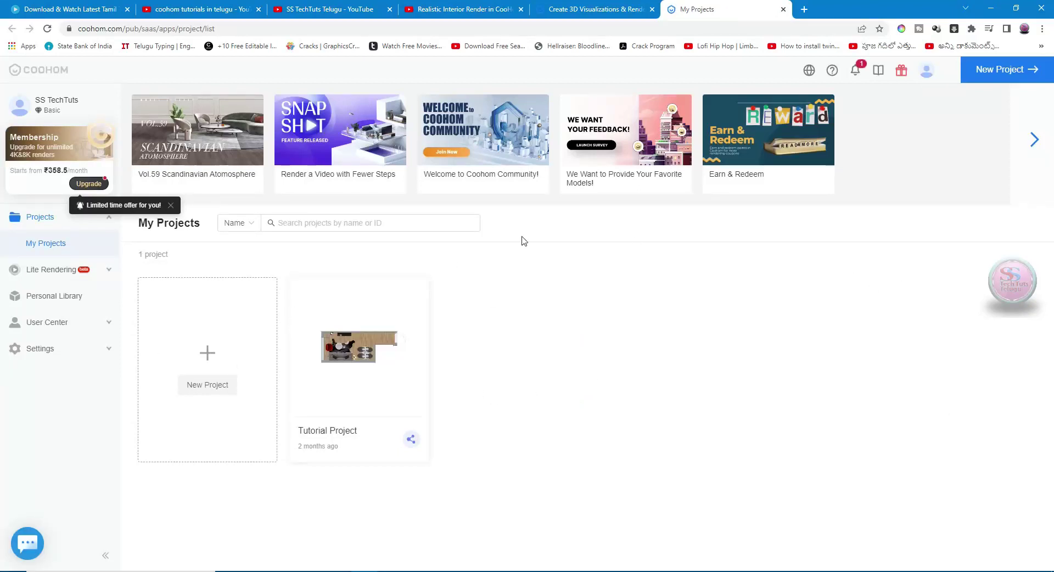
left_click(783, 9)
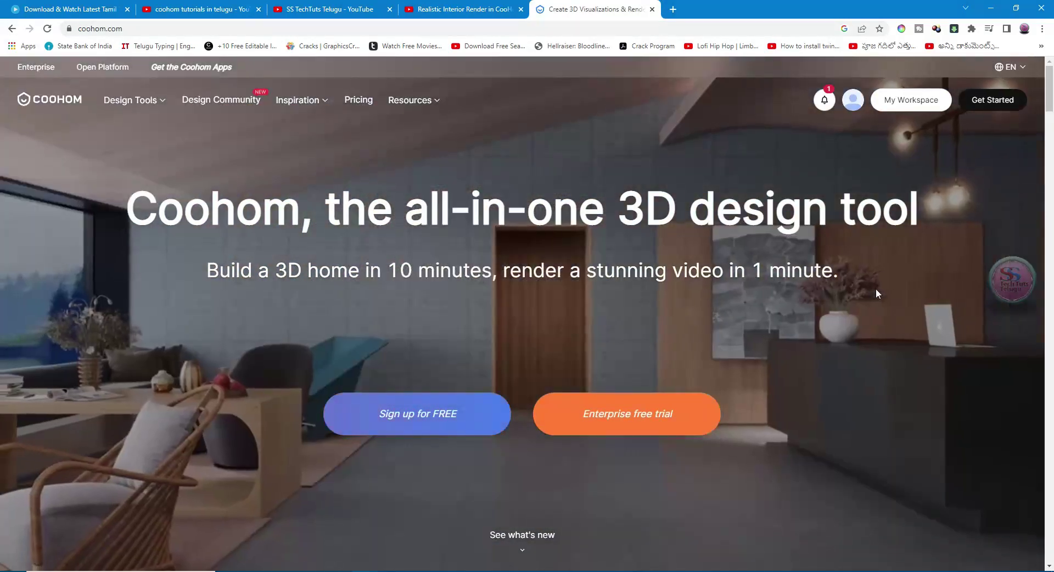
scroll(877, 293, "down", 5)
scroll(877, 293, "down", 7)
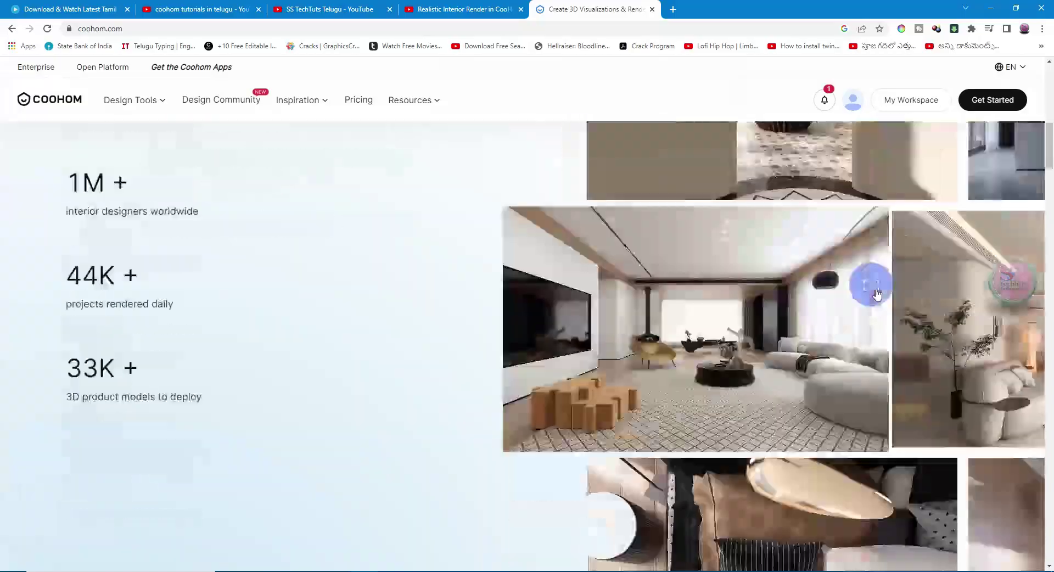
scroll(878, 293, "down", 5)
scroll(875, 289, "down", 5)
scroll(875, 288, "down", 5)
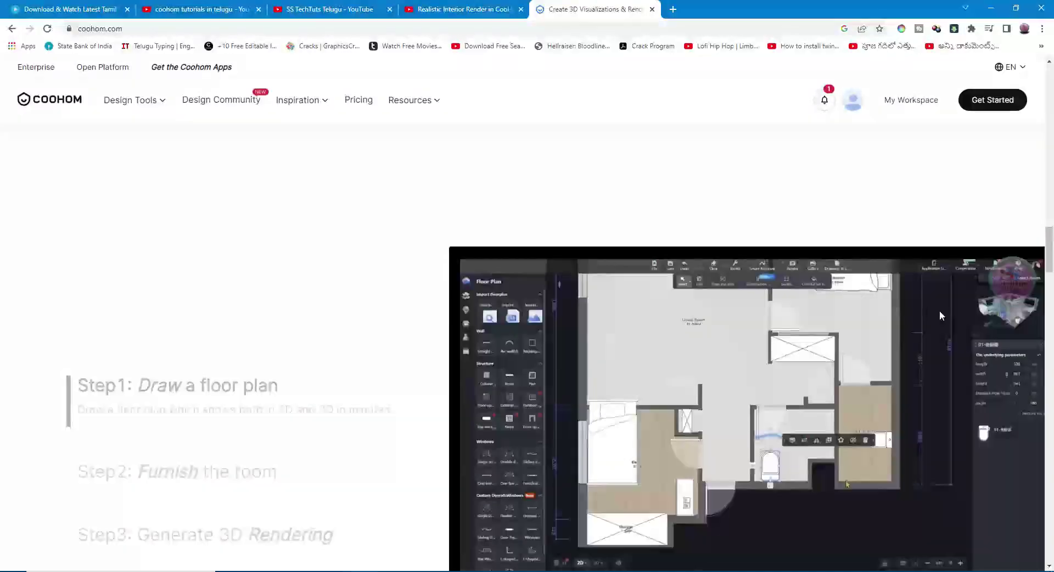
scroll(941, 311, "down", 4)
scroll(950, 323, "down", 5)
scroll(949, 323, "down", 4)
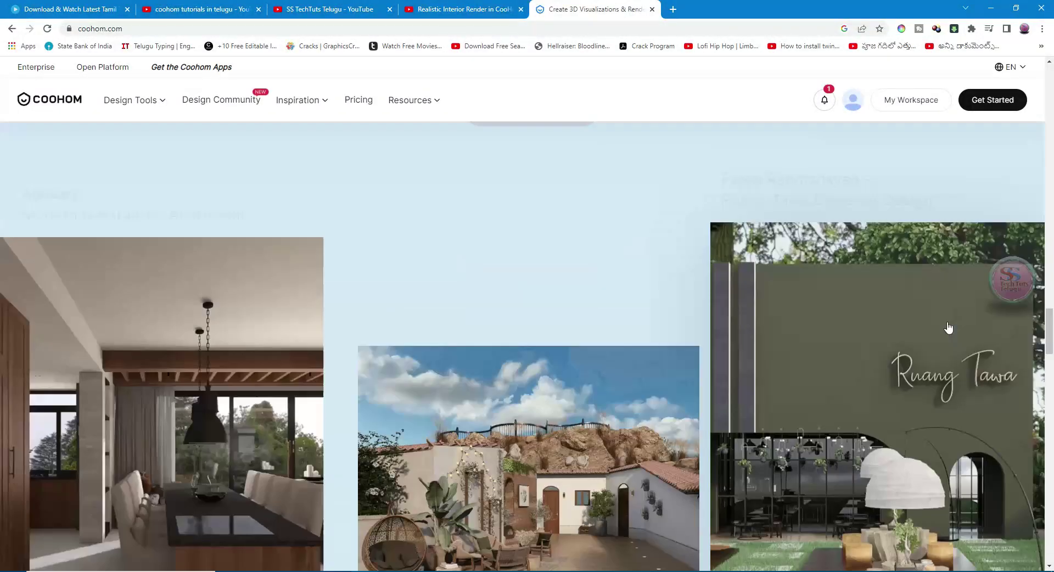
scroll(948, 328, "down", 5)
scroll(949, 326, "down", 4)
scroll(949, 325, "down", 5)
scroll(948, 326, "down", 4)
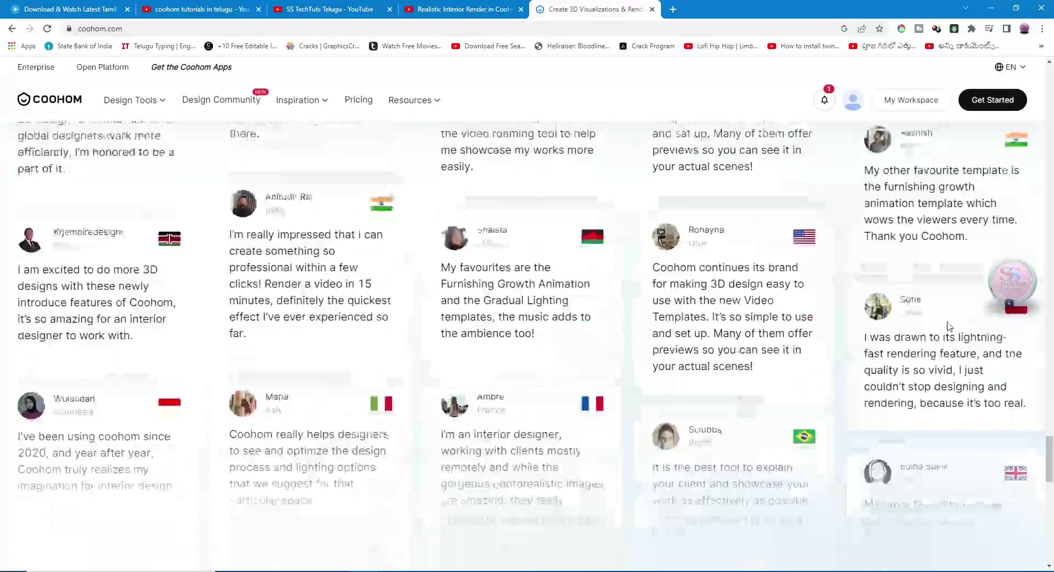
scroll(949, 326, "down", 5)
scroll(947, 321, "down", 5)
scroll(947, 321, "down", 3)
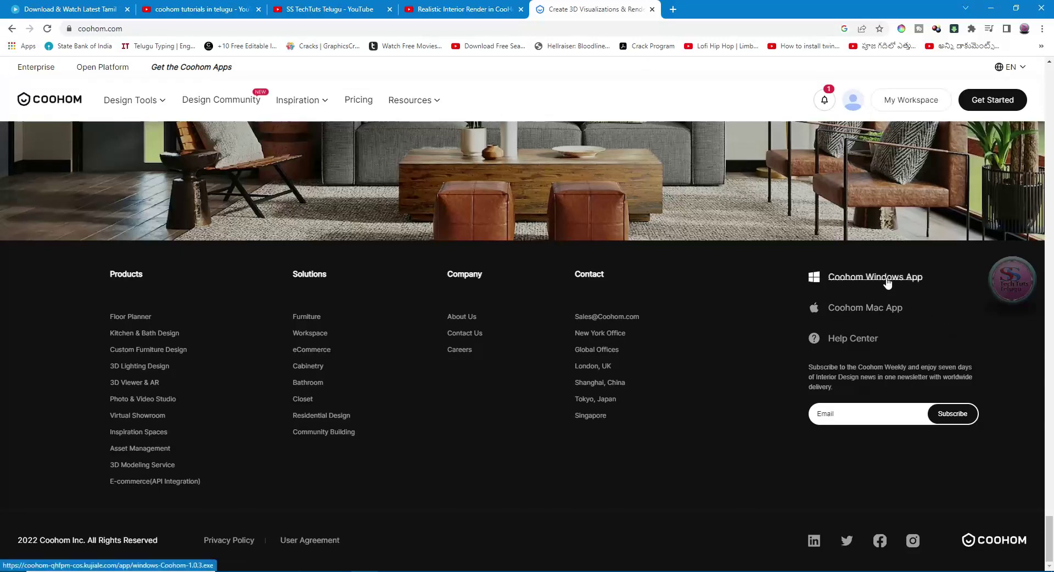
left_click(888, 281)
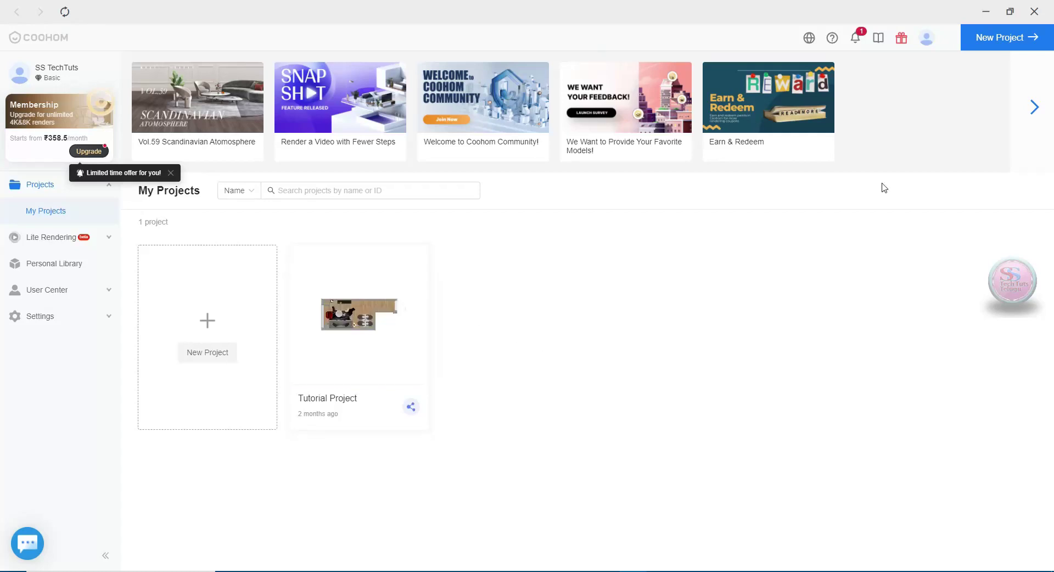
- Create a new project, dismissing the sale ad and tour, and choose Draw
left_click(1015, 39)
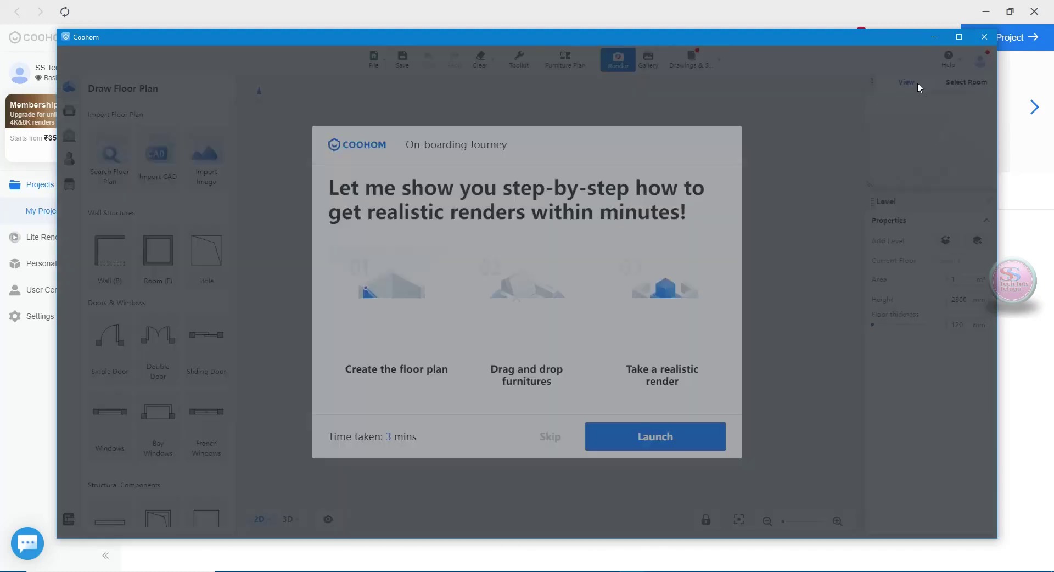
left_click(714, 170)
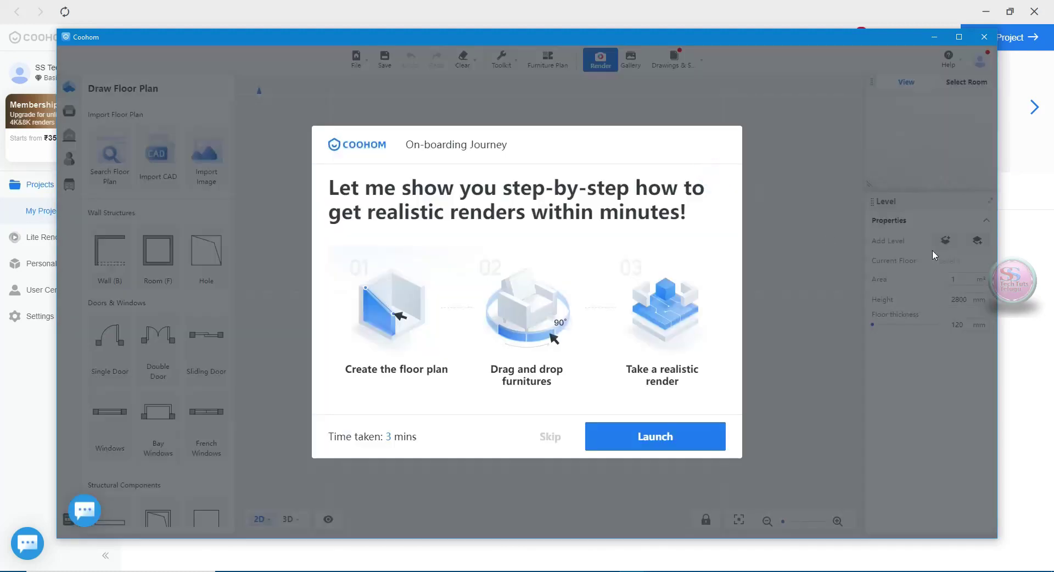
left_click(566, 440)
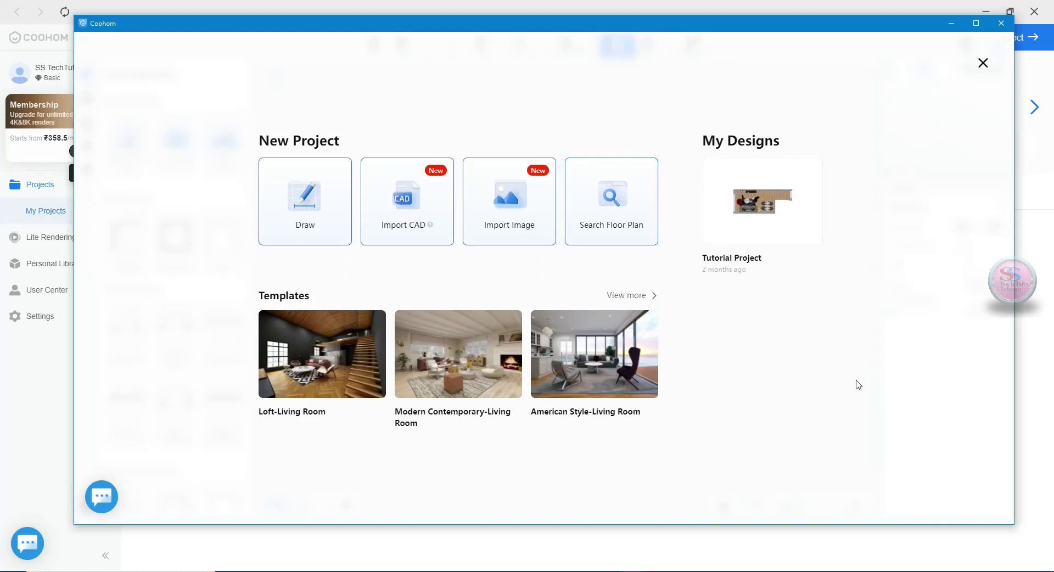
left_click(310, 202)
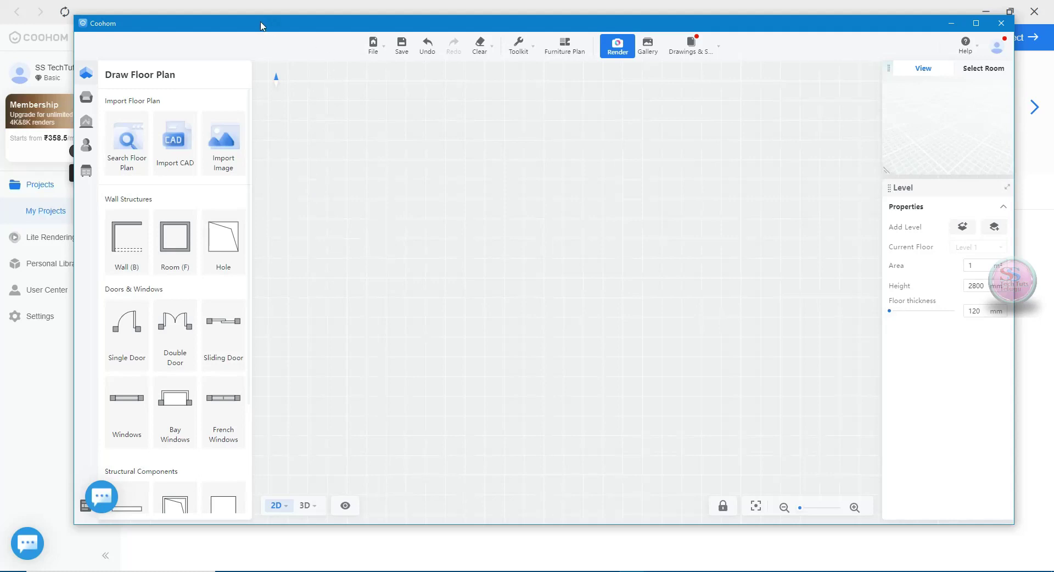
- Maximize the Coohom window to fill the screen
left_click_drag(261, 26, 254, 32)
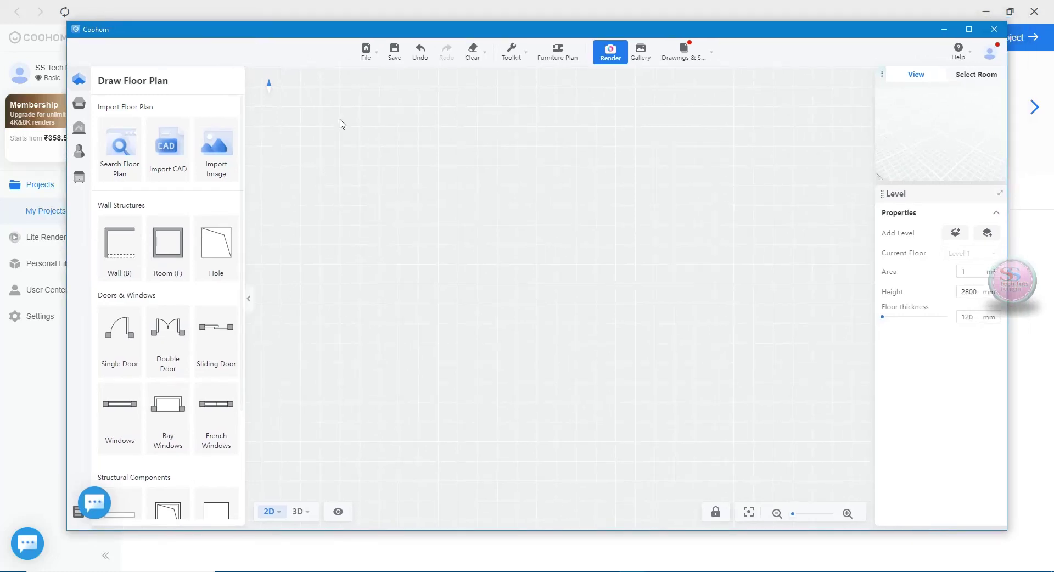
mouse_move(879, 176)
left_click(968, 30)
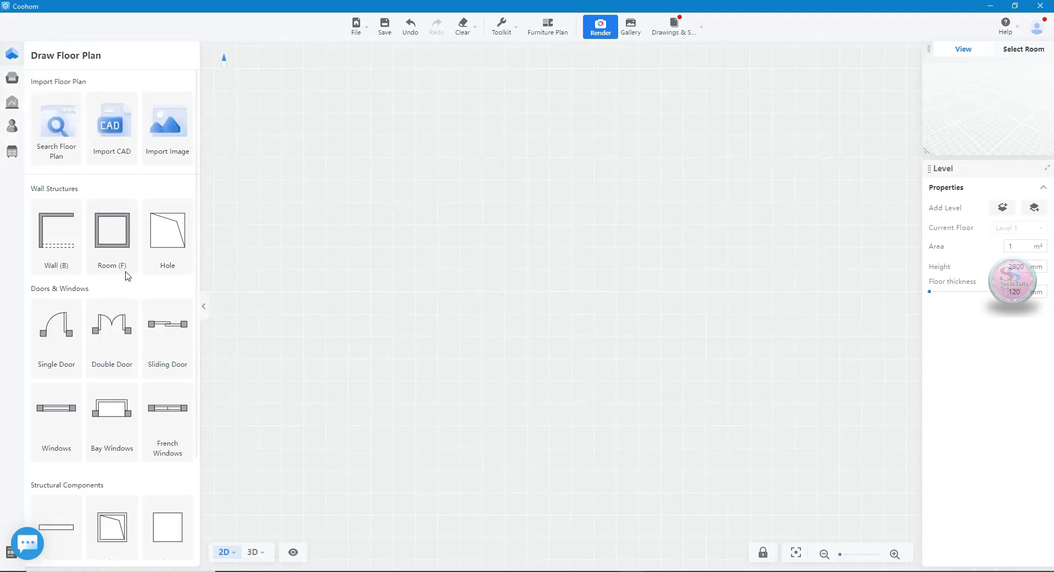
scroll(126, 274, "down", 3)
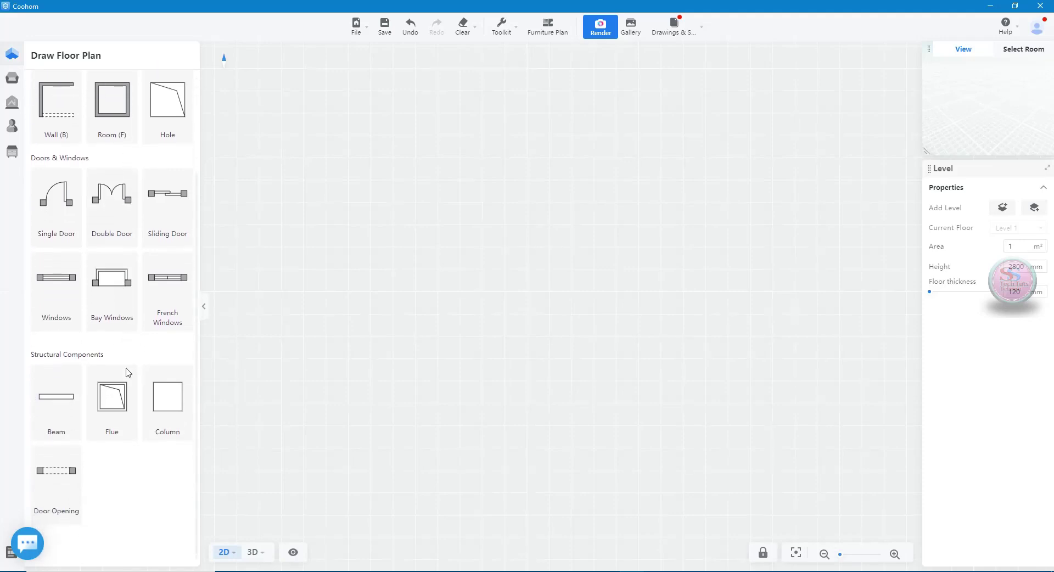
scroll(126, 408, "up", 3)
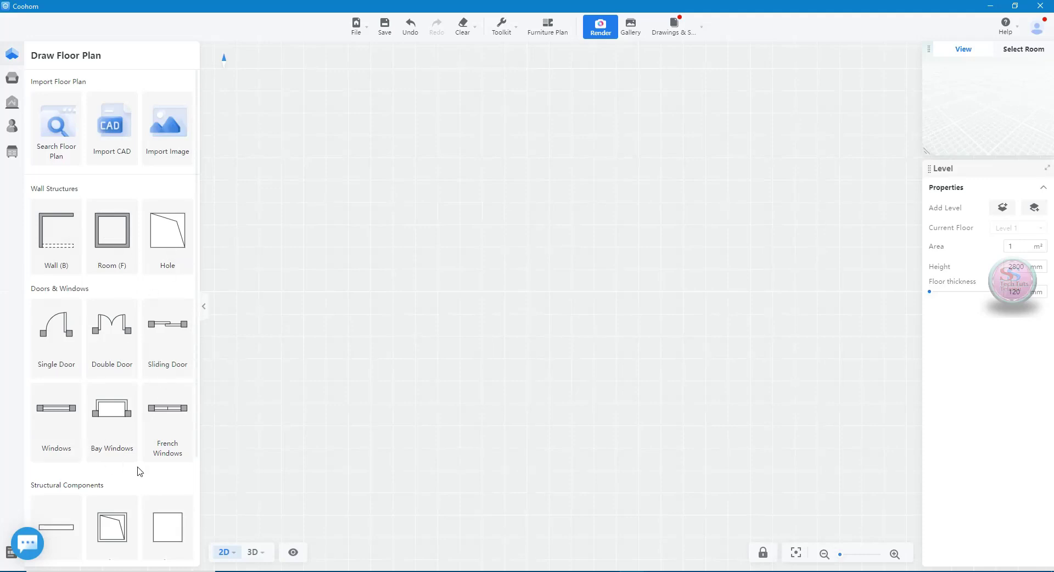
scroll(143, 434, "down", 3)
scroll(102, 293, "up", 3)
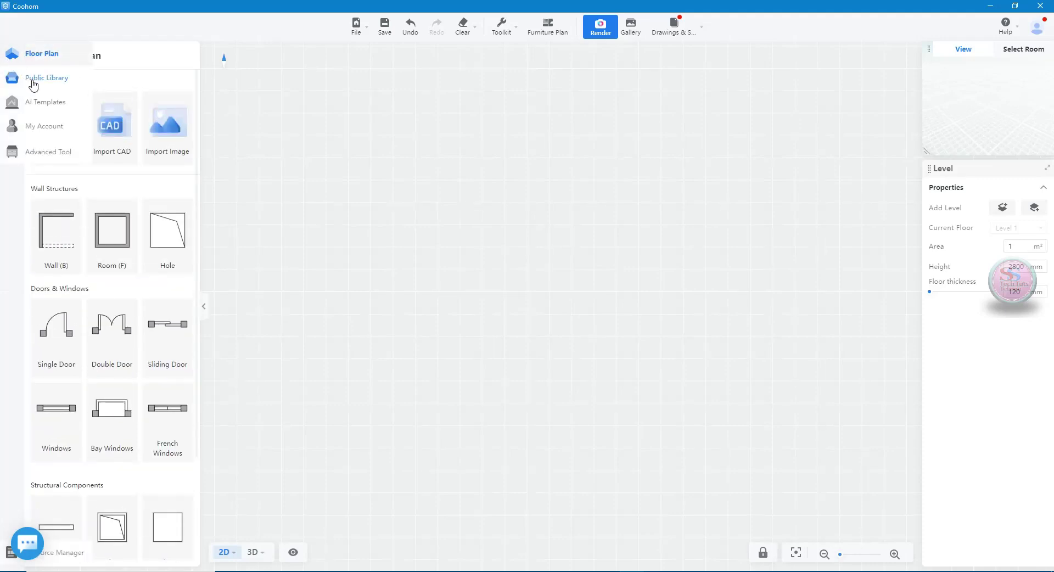
- Browse the Public Library's Construction, Finishes, Lighting, Furniture and Appliances categories in turn
left_click(33, 83)
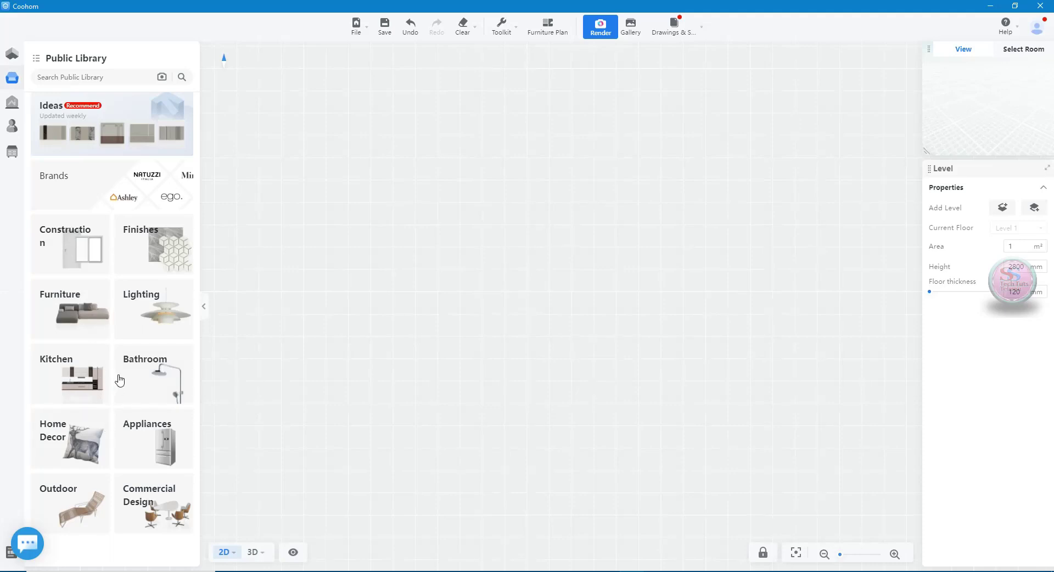
left_click(84, 249)
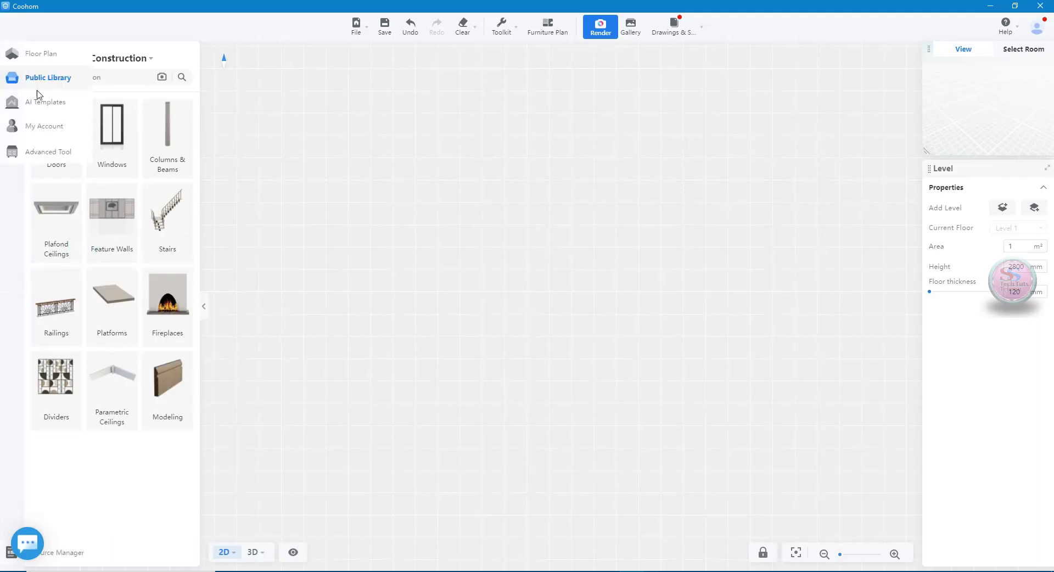
left_click(36, 58)
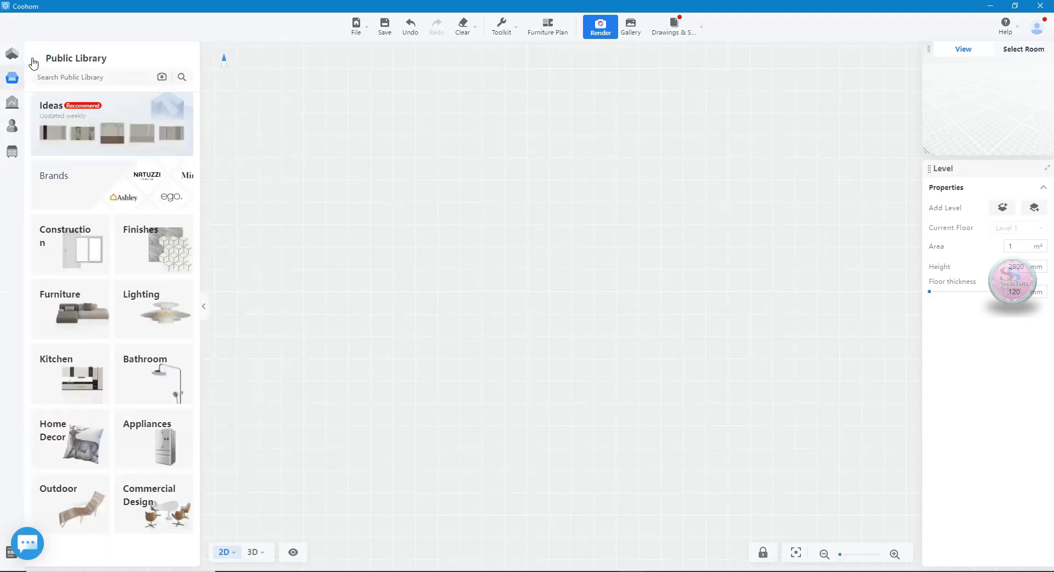
left_click(161, 251)
left_click(33, 60)
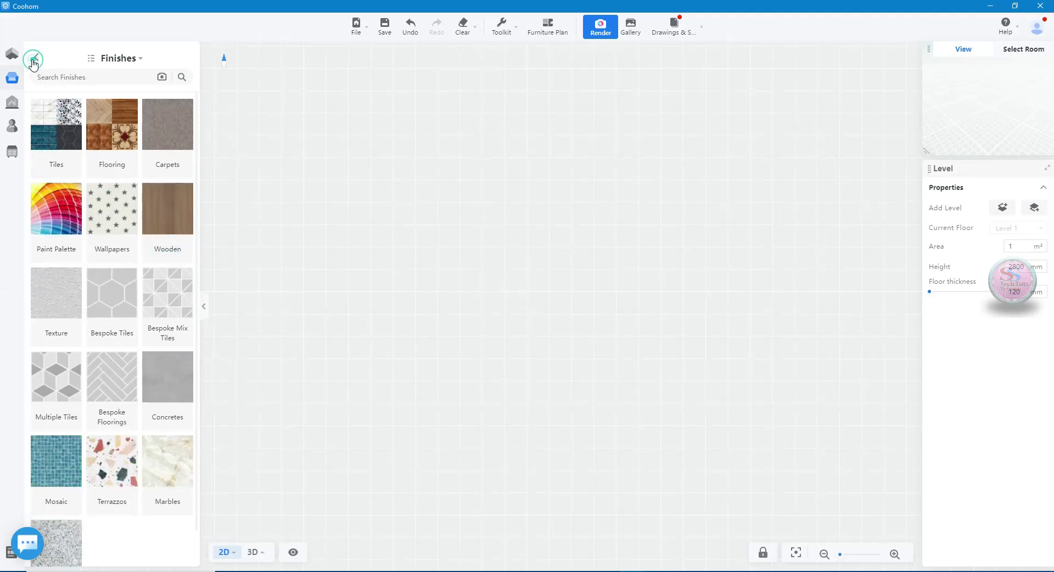
left_click(157, 277)
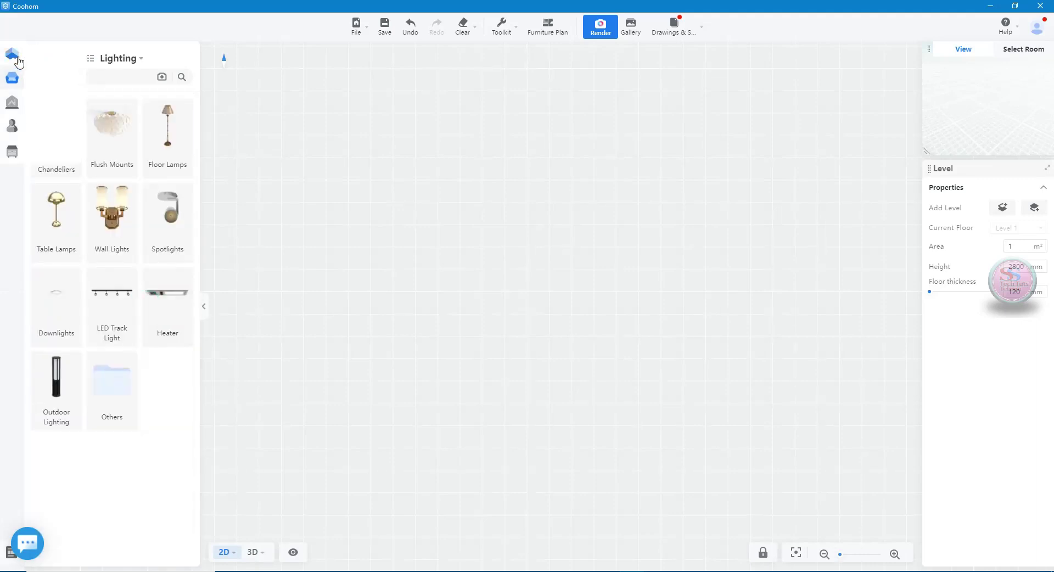
left_click(38, 60)
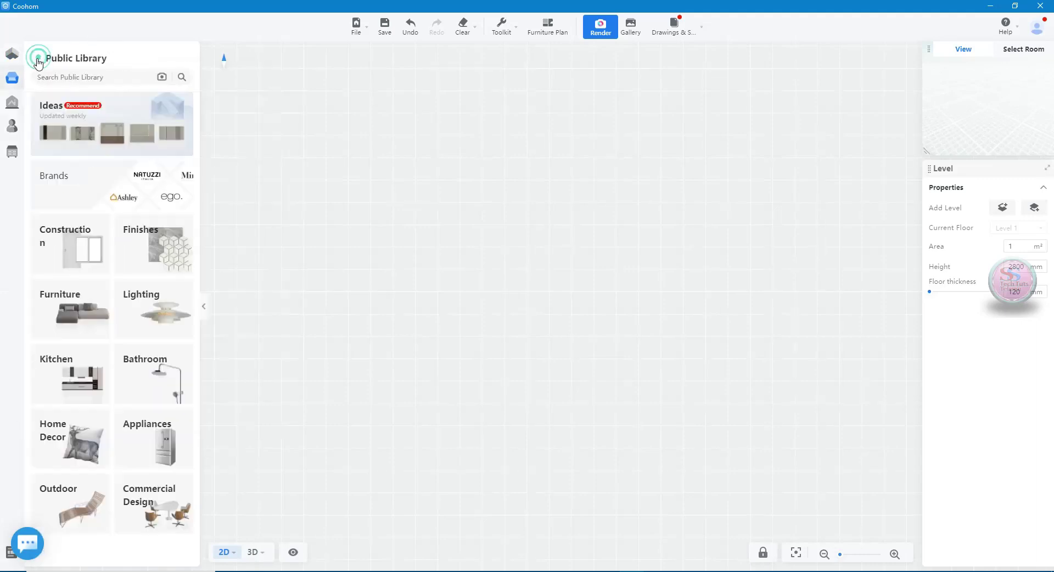
left_click(76, 318)
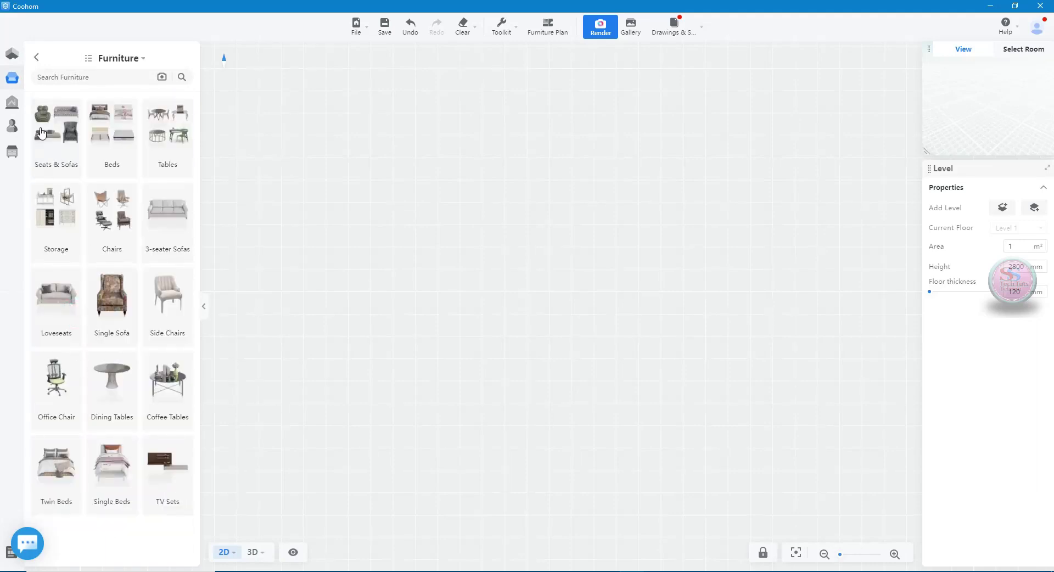
left_click(37, 58)
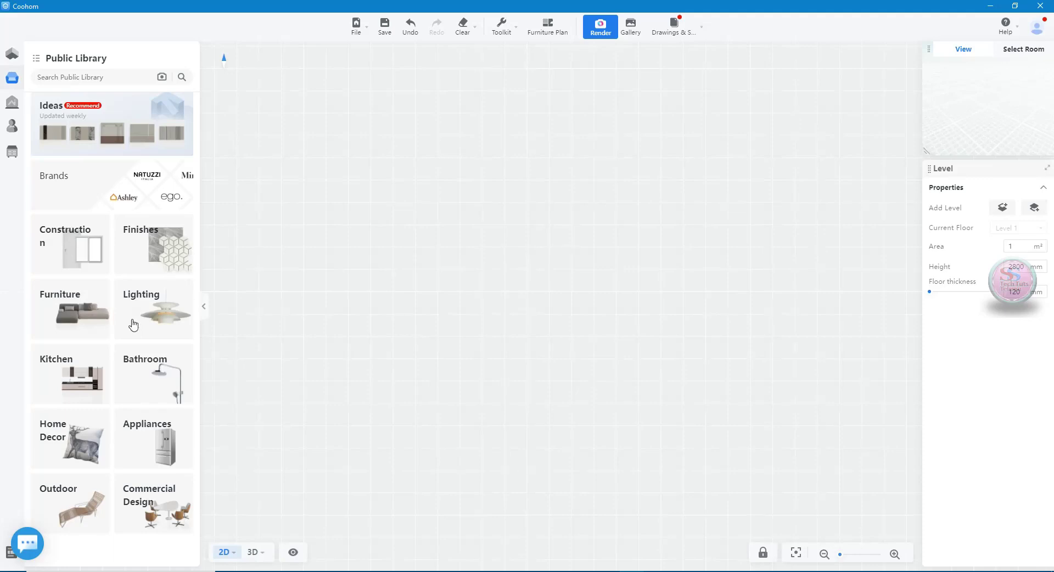
left_click(163, 447)
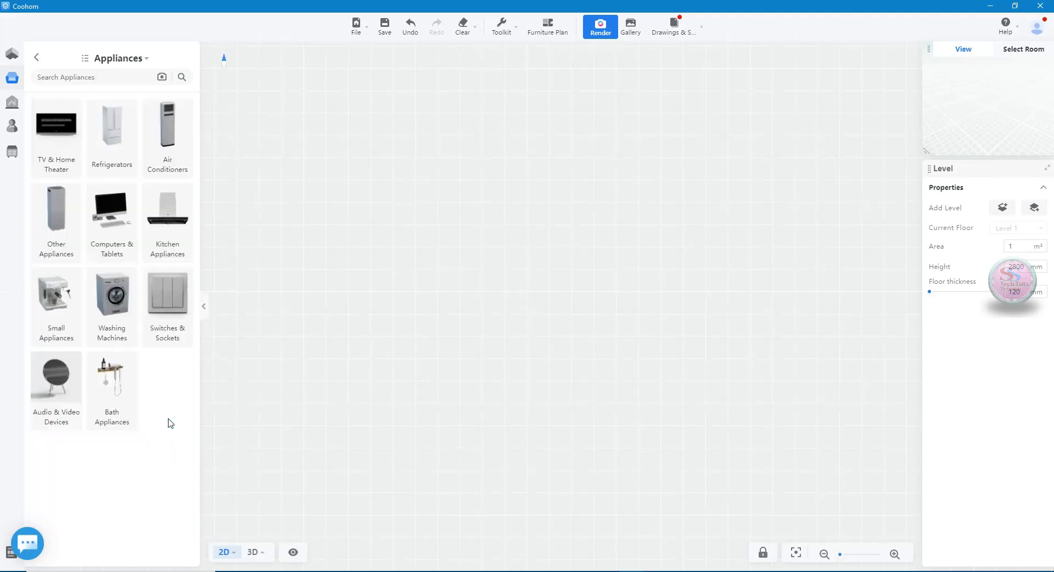
left_click(37, 57)
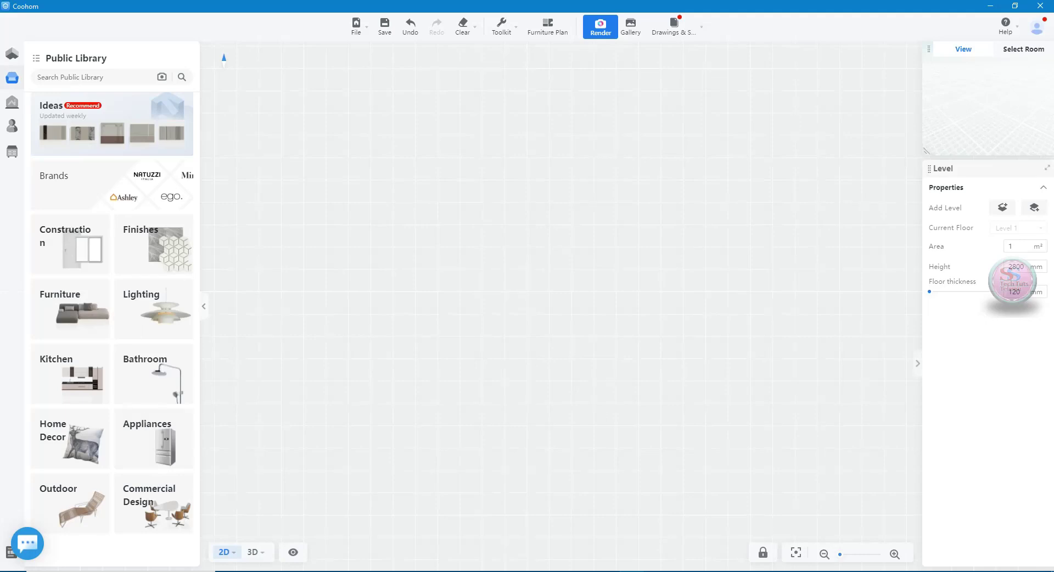
mouse_move(989, 108)
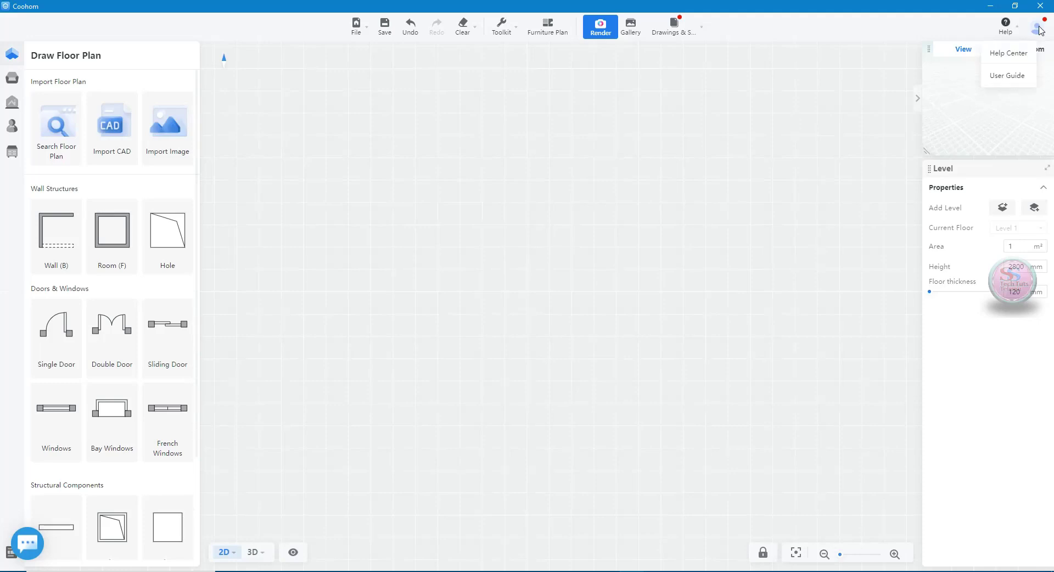
- In Preferences, keep the language English and switch the measurement unit to ft
left_click(992, 62)
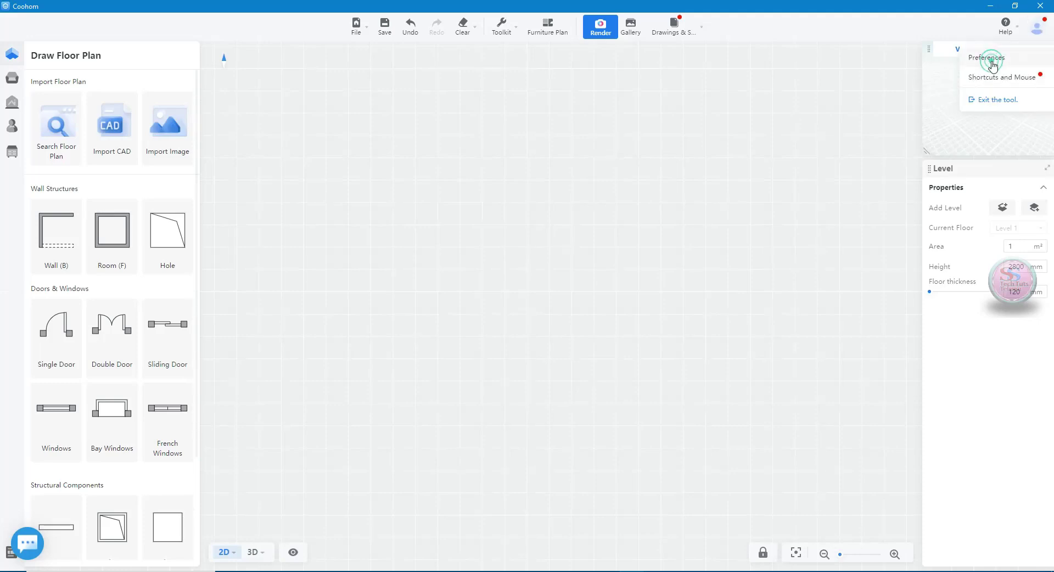
left_click(482, 138)
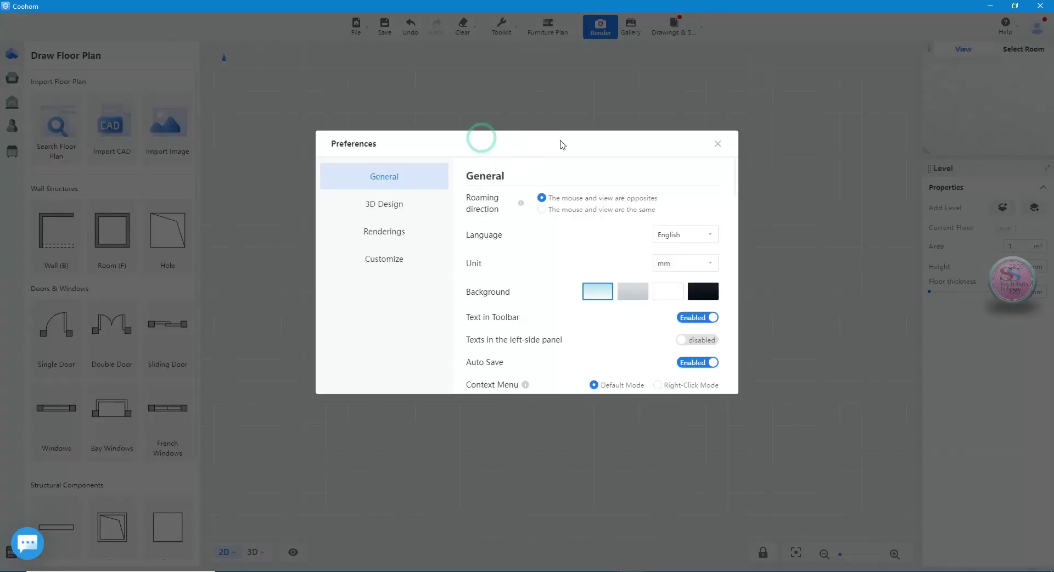
left_click(529, 144)
left_click(710, 234)
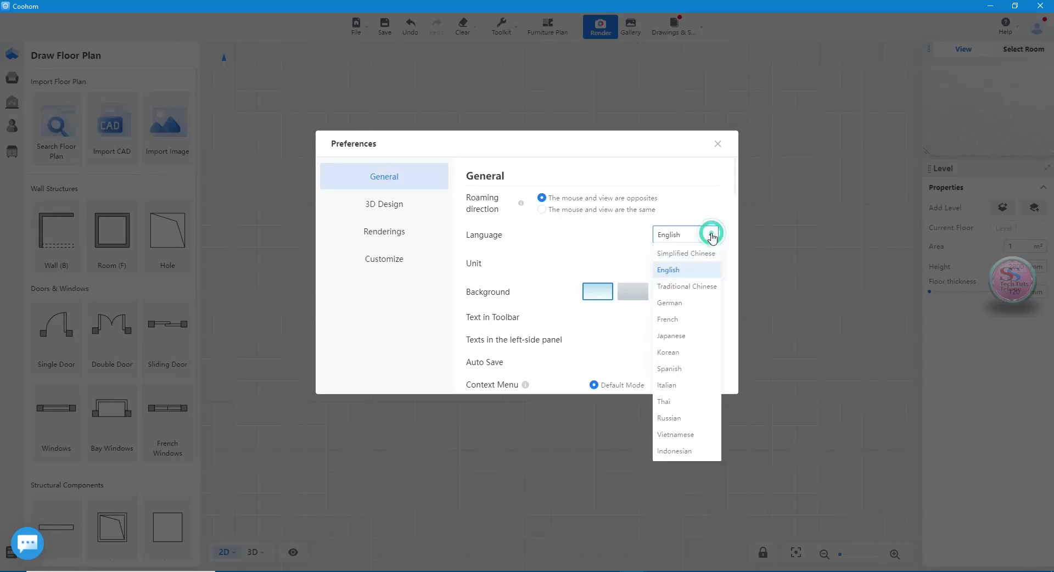
left_click(710, 233)
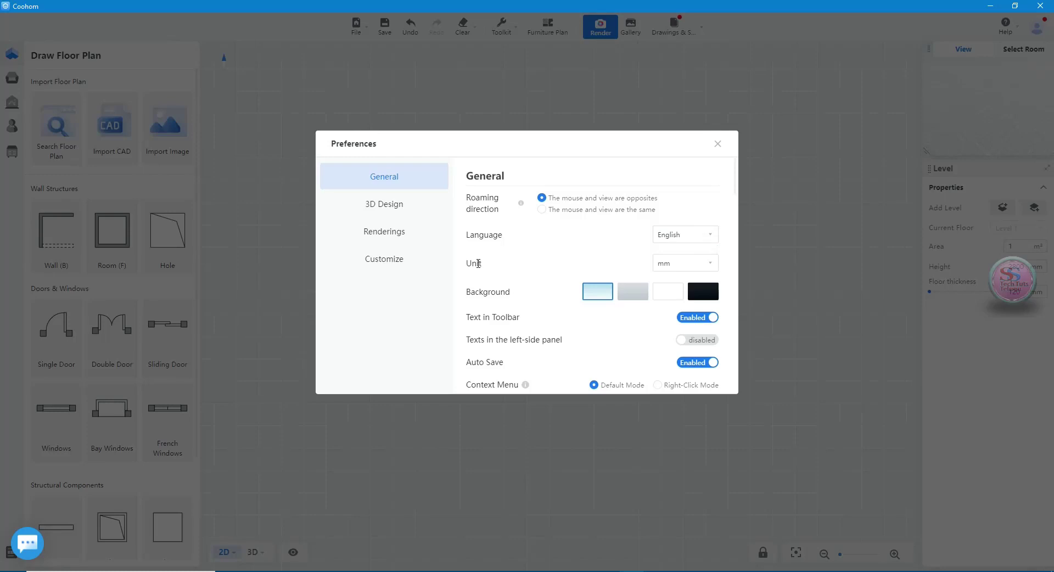
left_click(687, 264)
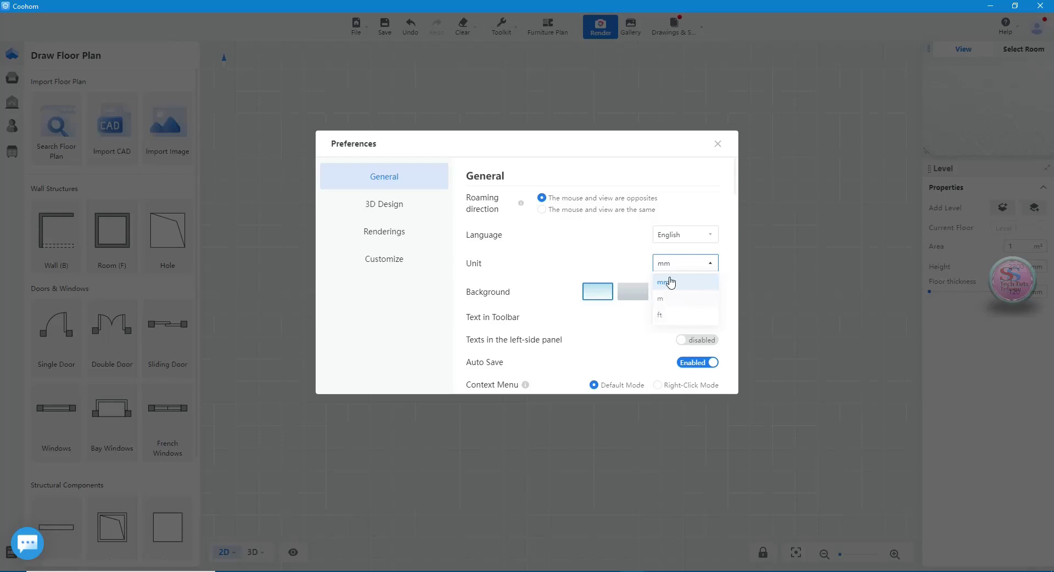
left_click(660, 317)
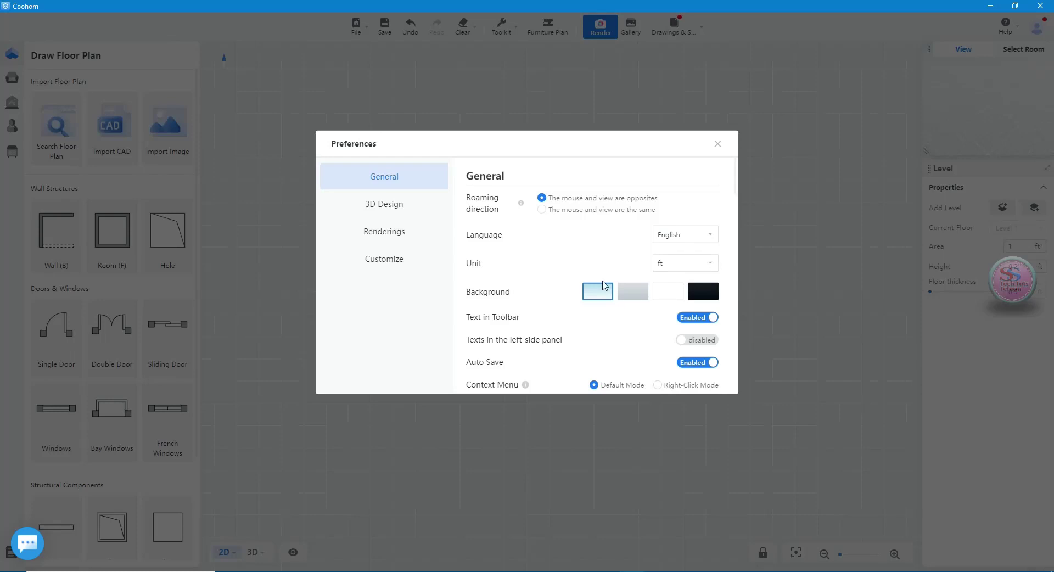
- Compare grey, white and black backgrounds, settle on white, and close Preferences
left_click(628, 296)
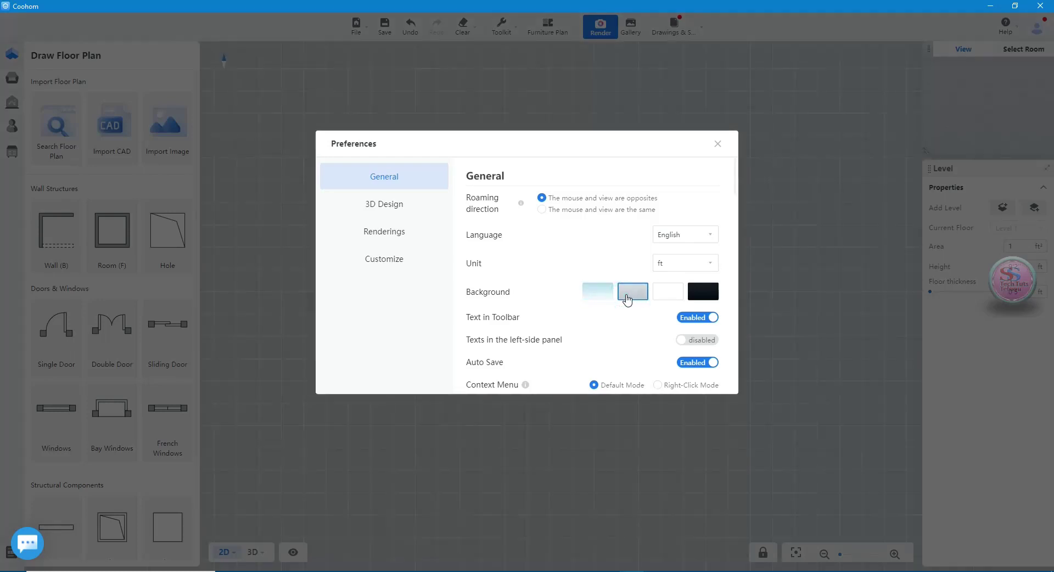
left_click(666, 297)
left_click(703, 299)
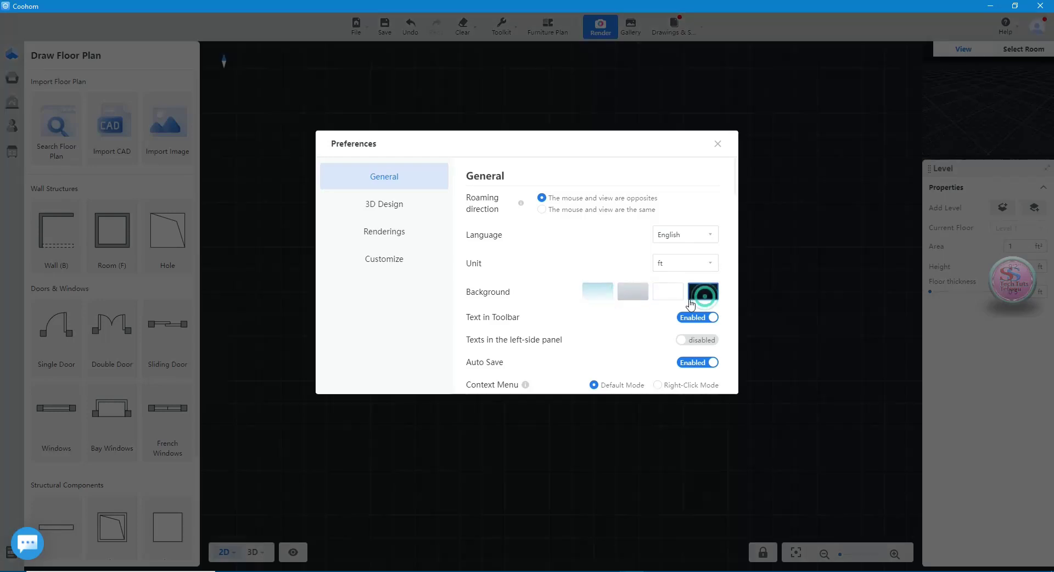
left_click(630, 292)
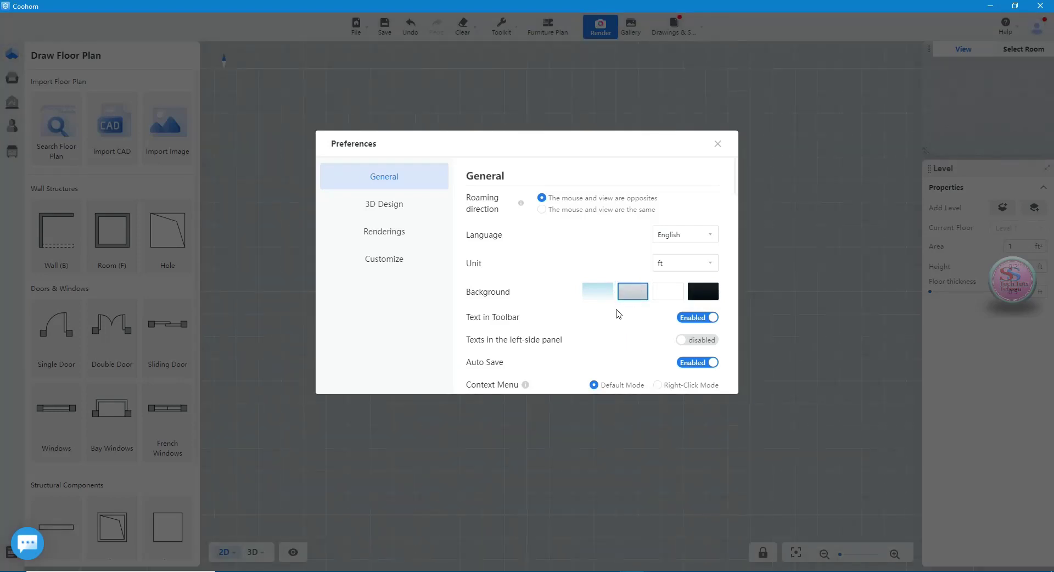
left_click(660, 296)
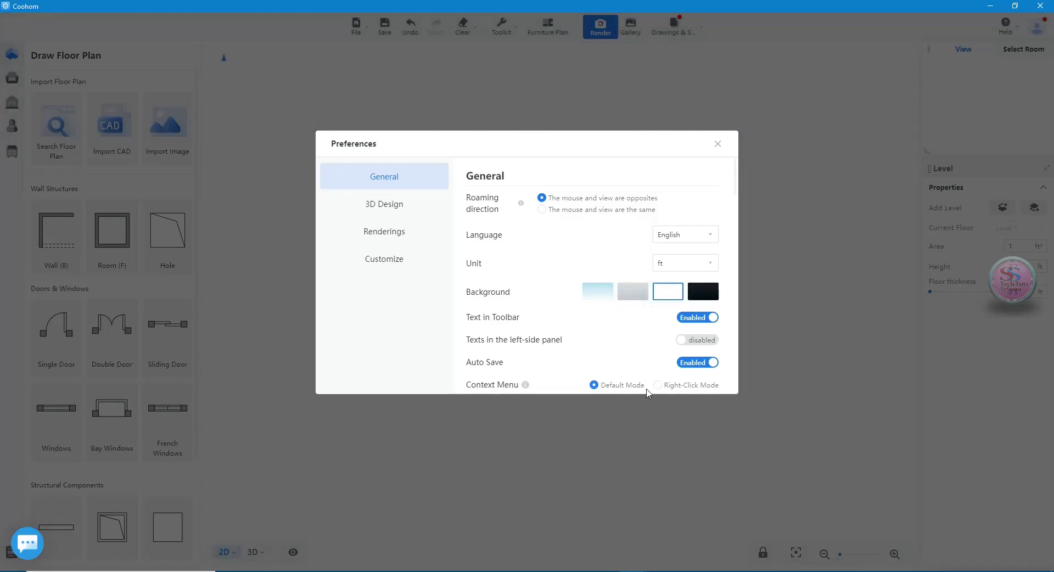
left_click(718, 145)
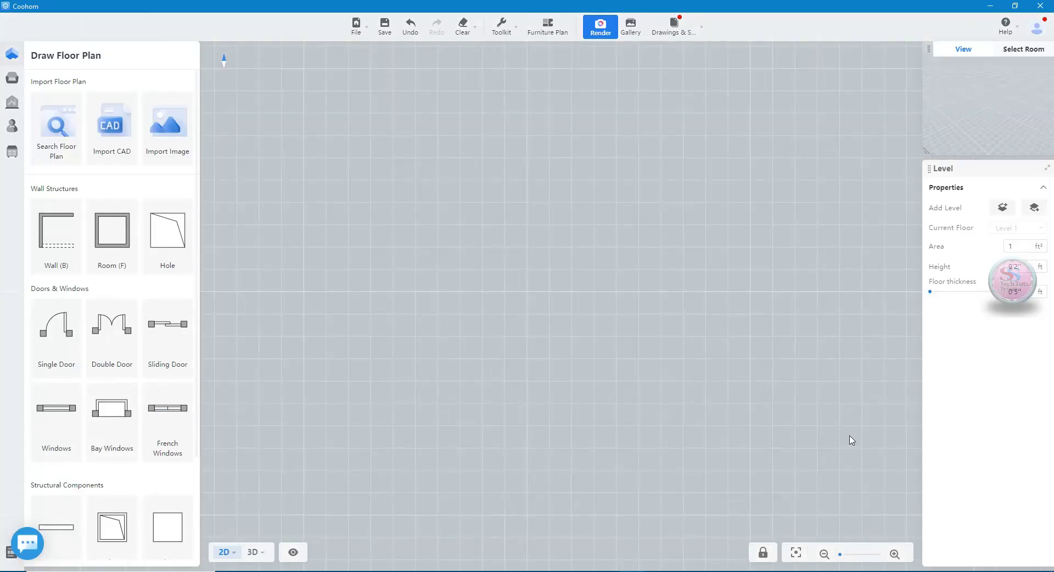
- Draw a trial 10'0" wall with the Wall tool
mouse_move(56, 236)
left_click_drag(121, 262, 457, 363)
key("ctrl+z")
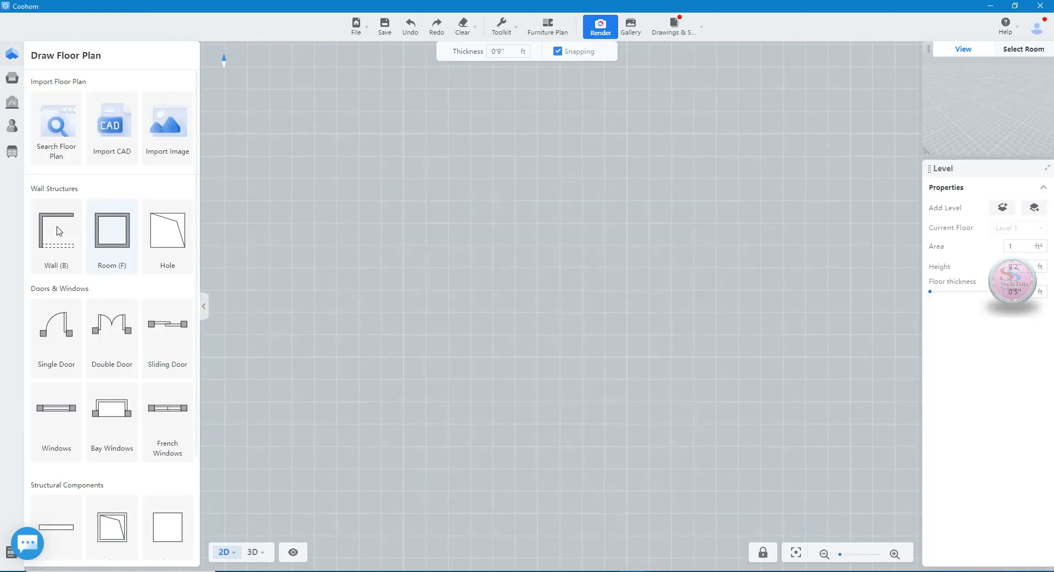
left_click(60, 231)
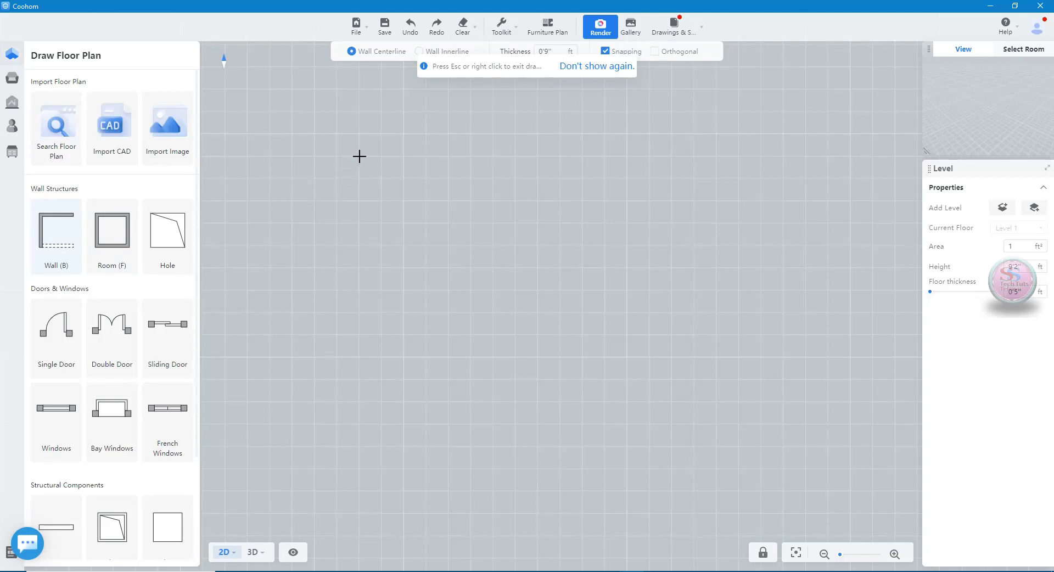
left_click(359, 156)
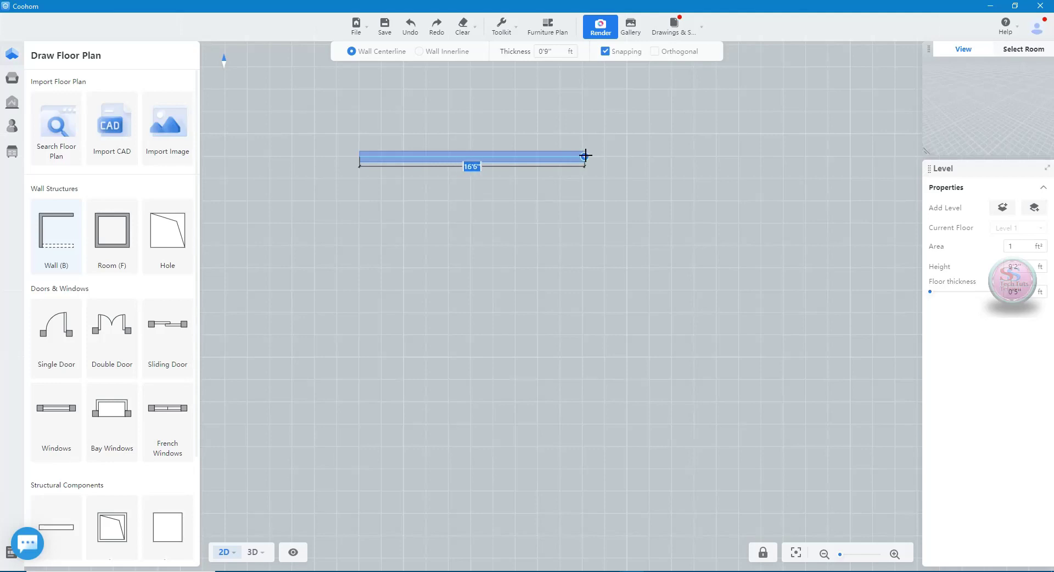
key("BackSpace")
key("Return")
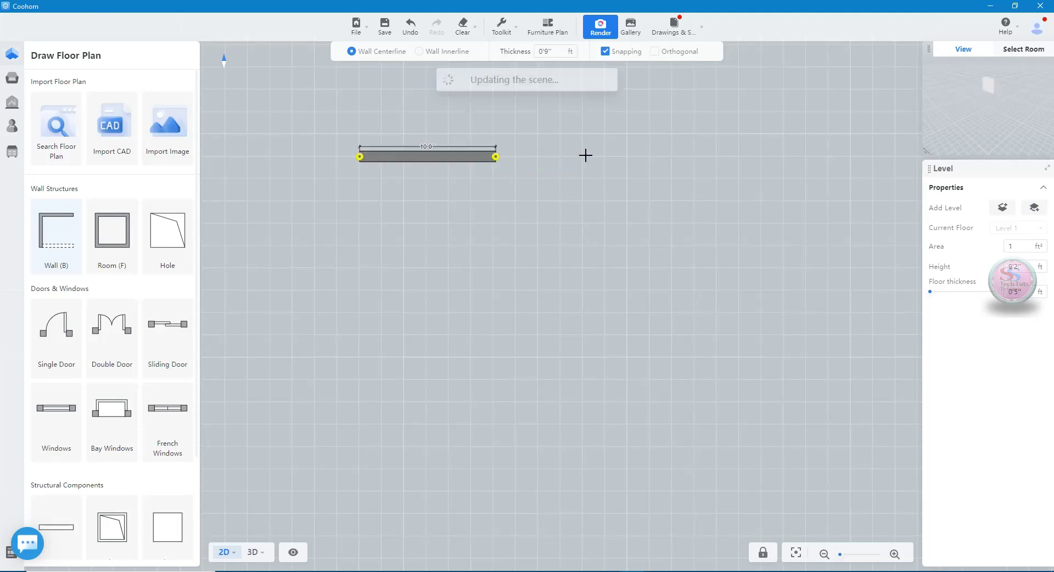
- Undo the trial wall, exit wall drawing and switch to the Room tool (F)
key("ctrl+z")
left_click(496, 157)
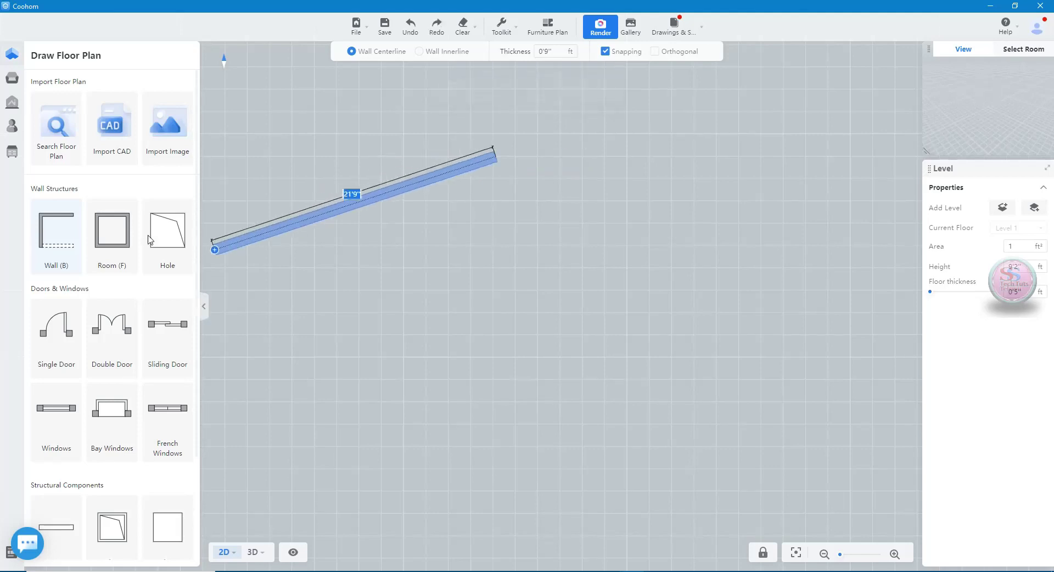
key("Escape")
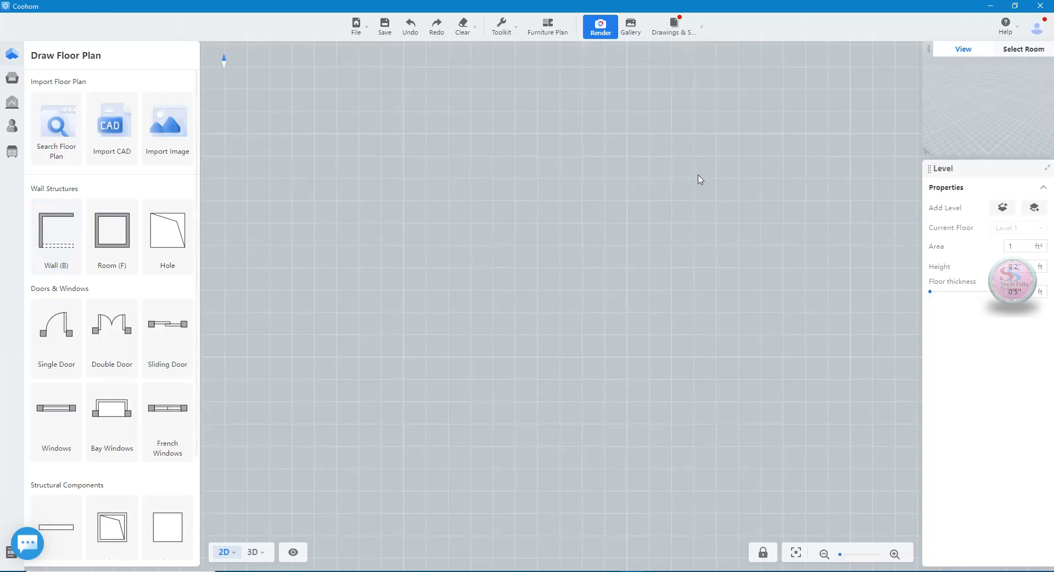
key("f")
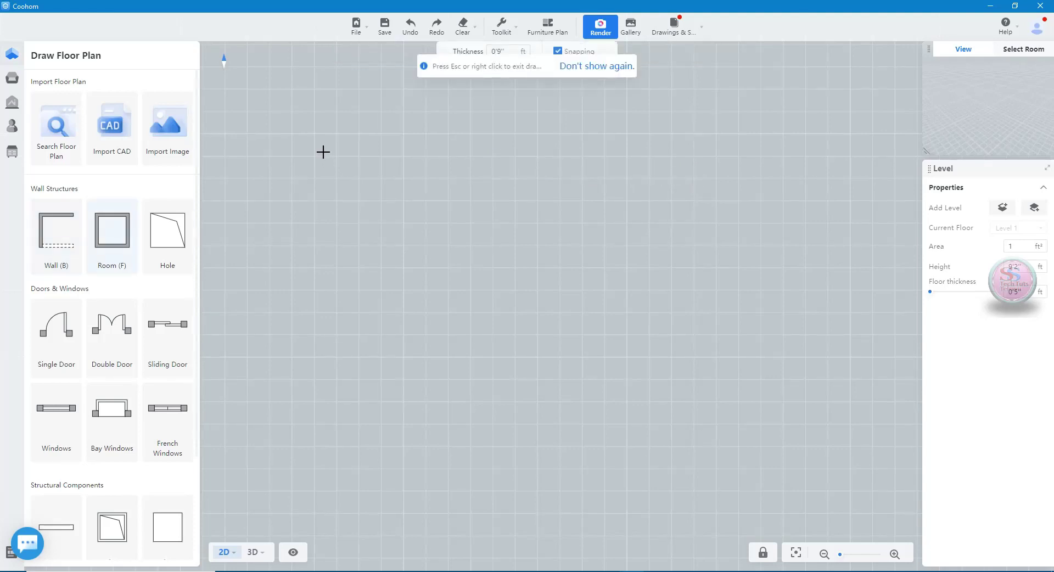
- Draw the stepped outline wall by wall (13'6", 7'9", 8'0", 12'6", 2'10") and close it at the start
key("b")
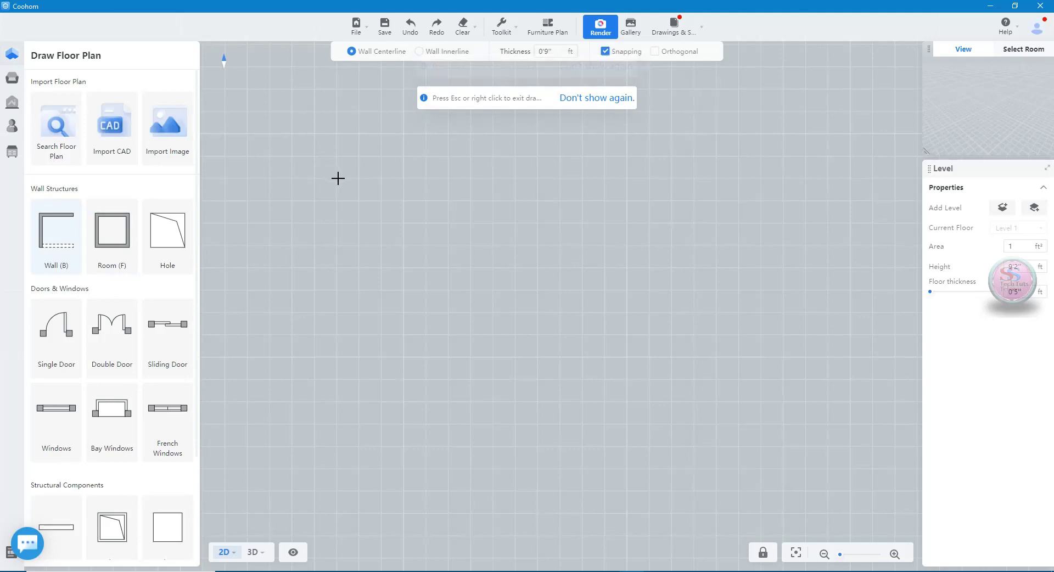
left_click(336, 177)
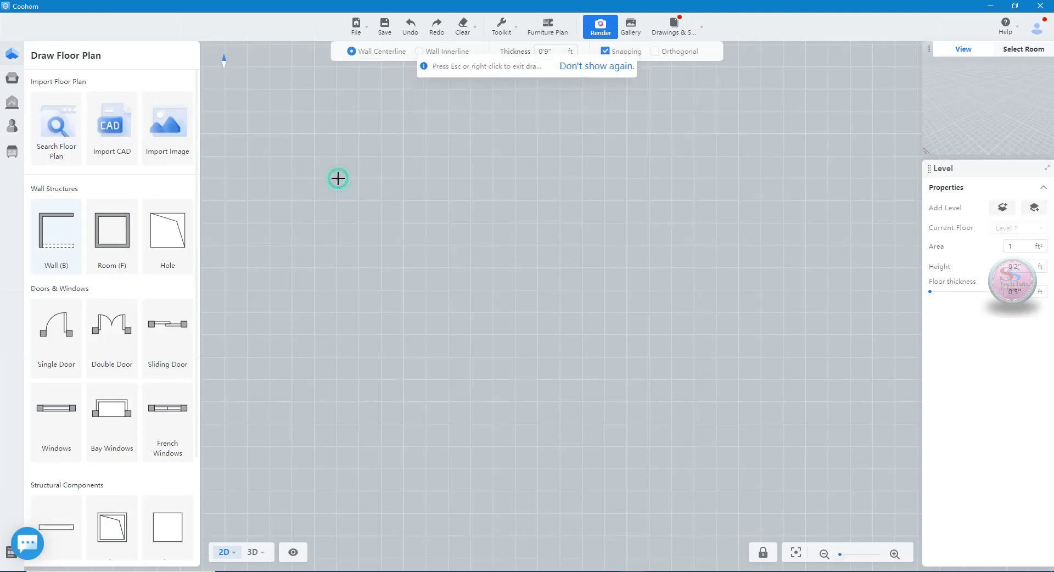
left_click(604, 178)
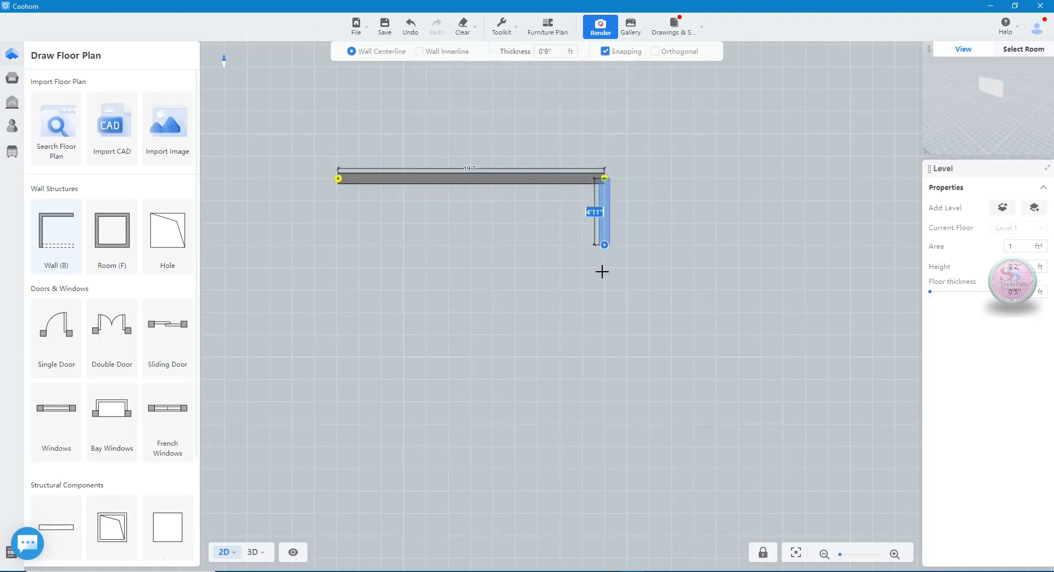
left_click(604, 357)
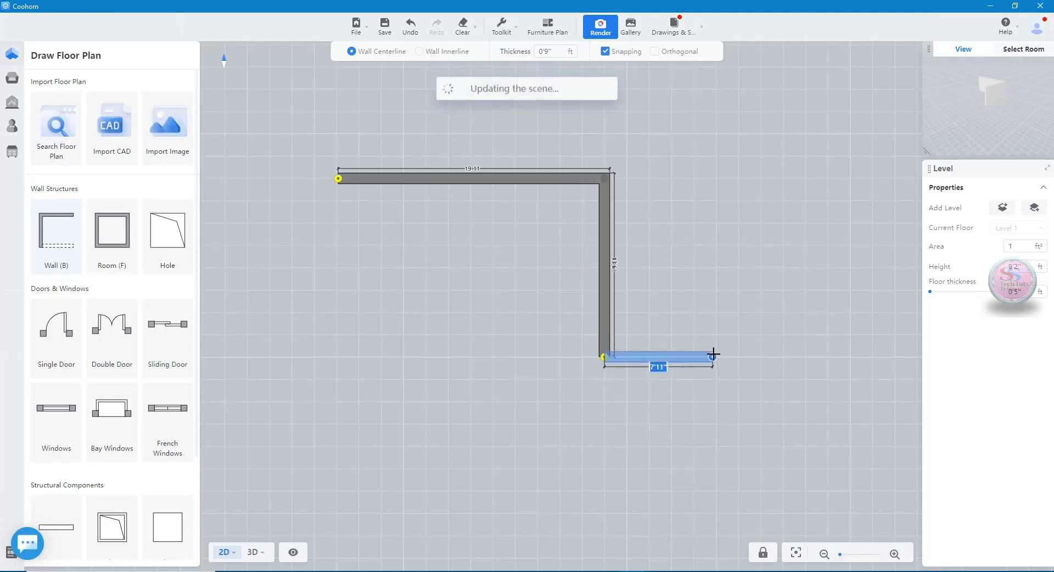
left_click(716, 357)
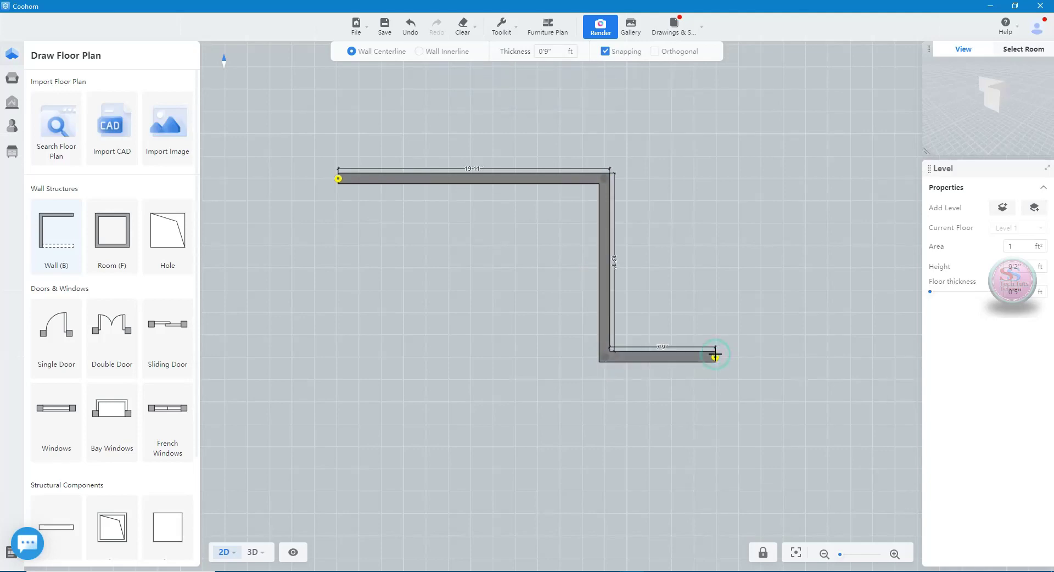
left_click(715, 496)
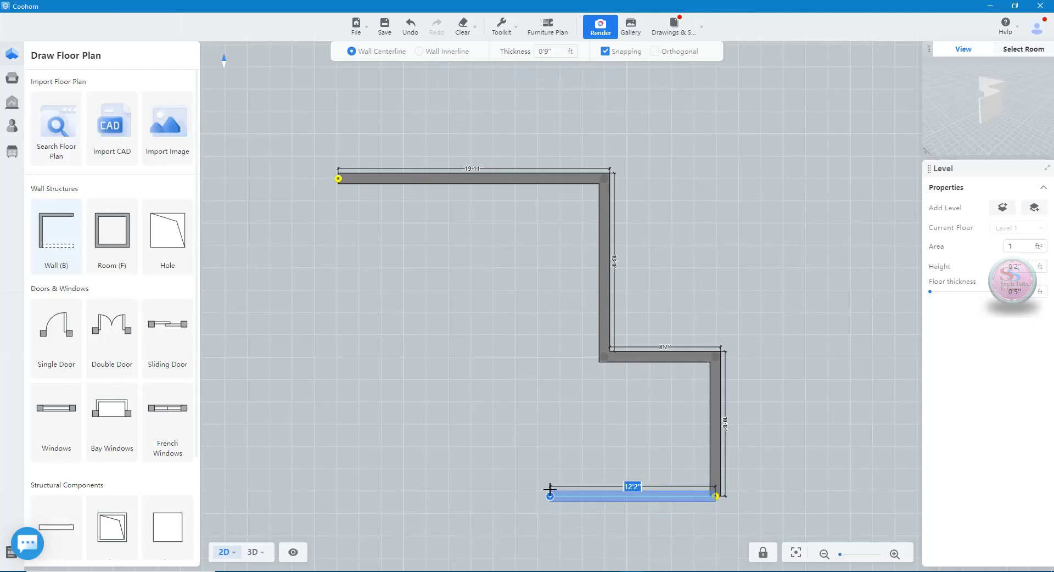
left_click(550, 494)
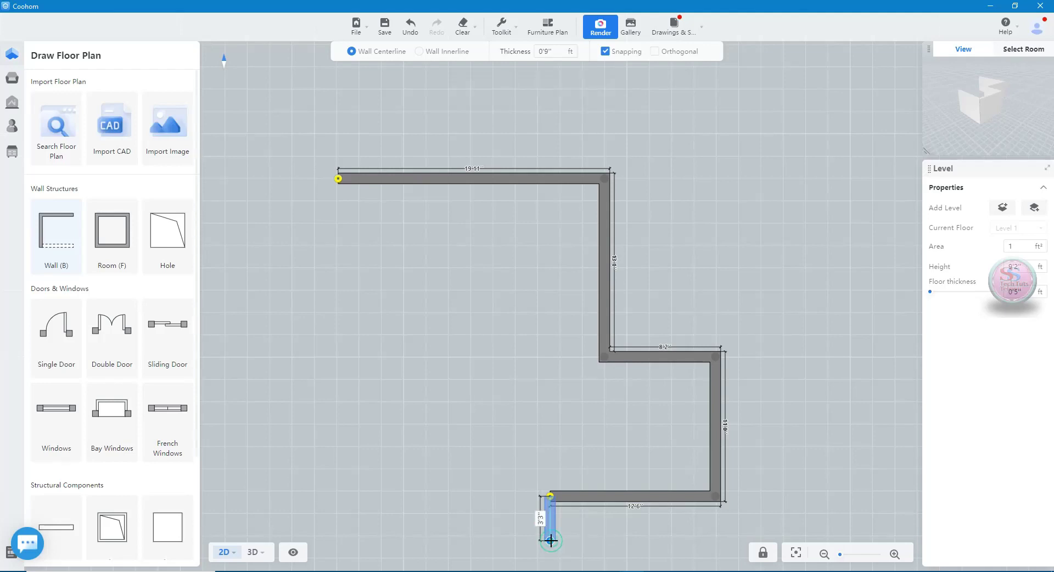
left_click(551, 541)
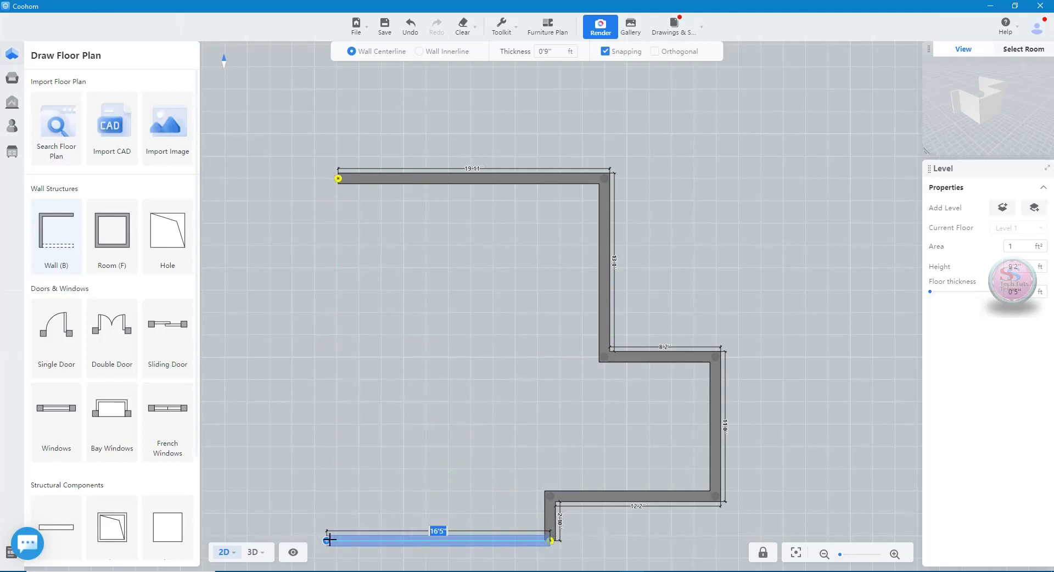
left_click(339, 540)
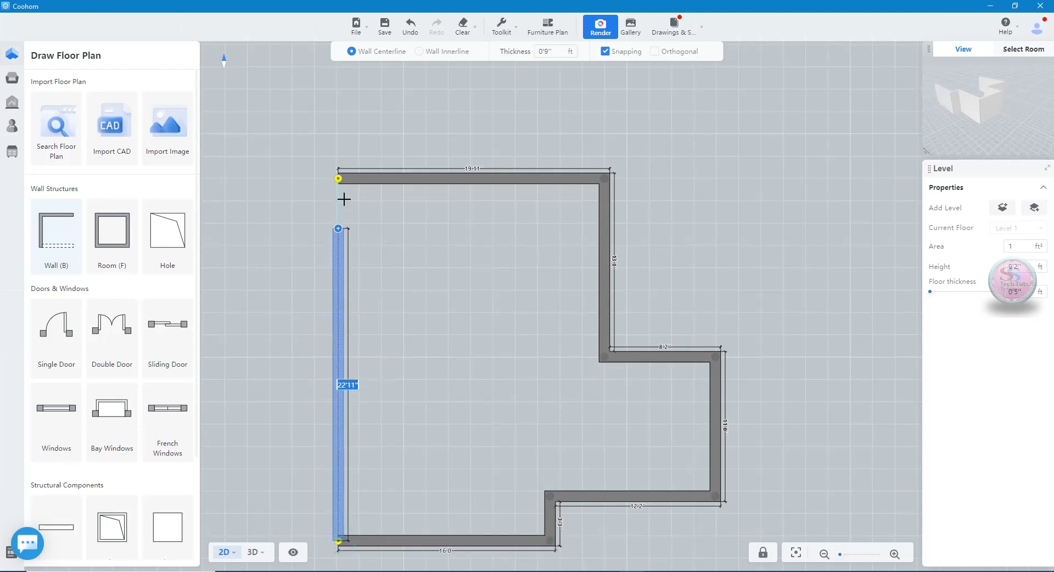
left_click(339, 178)
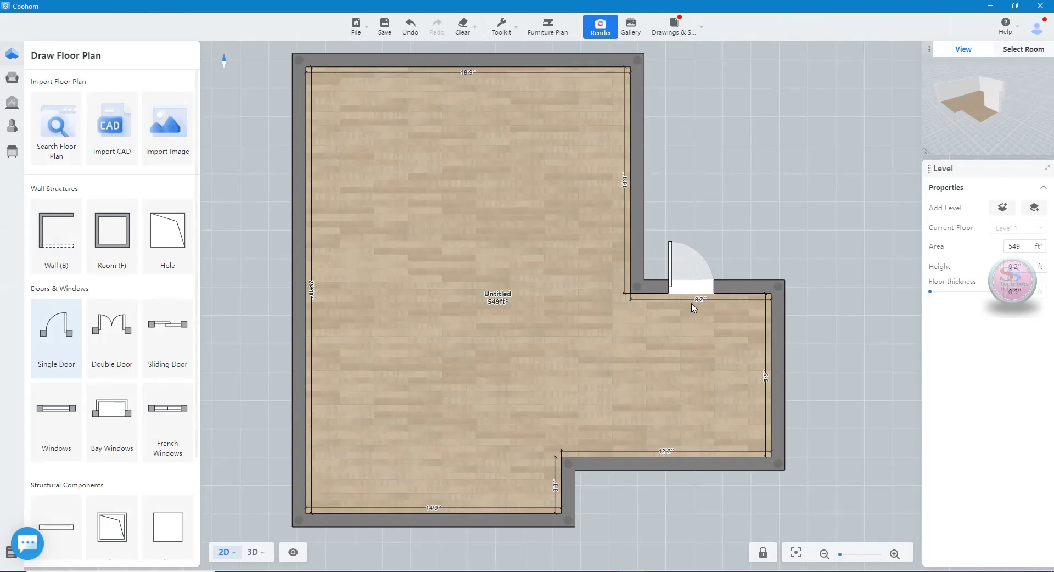
- Place a single door in the notch's short inner wall and flip it to swing inward
left_click(684, 302)
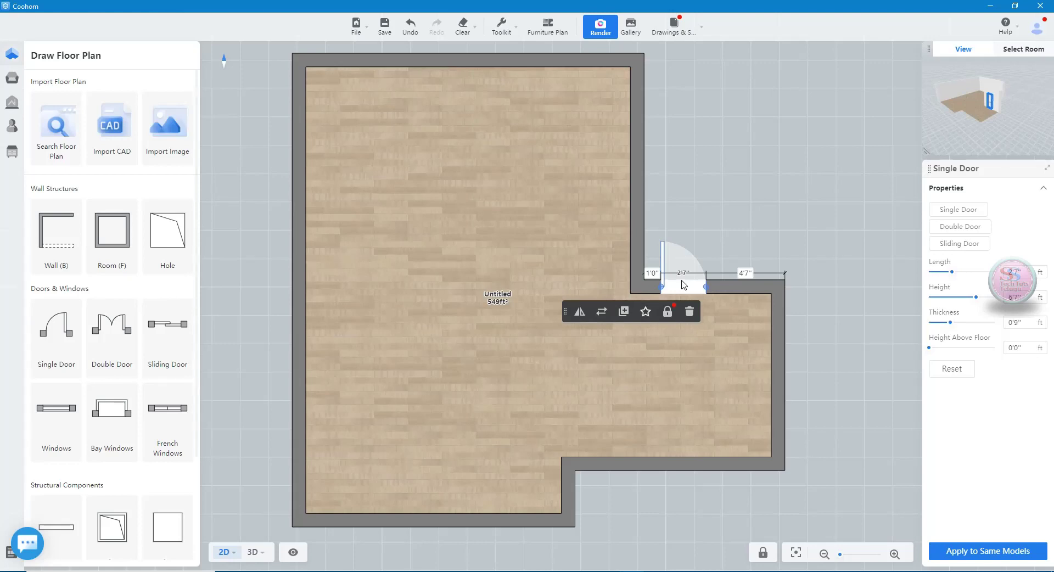
left_click(580, 320)
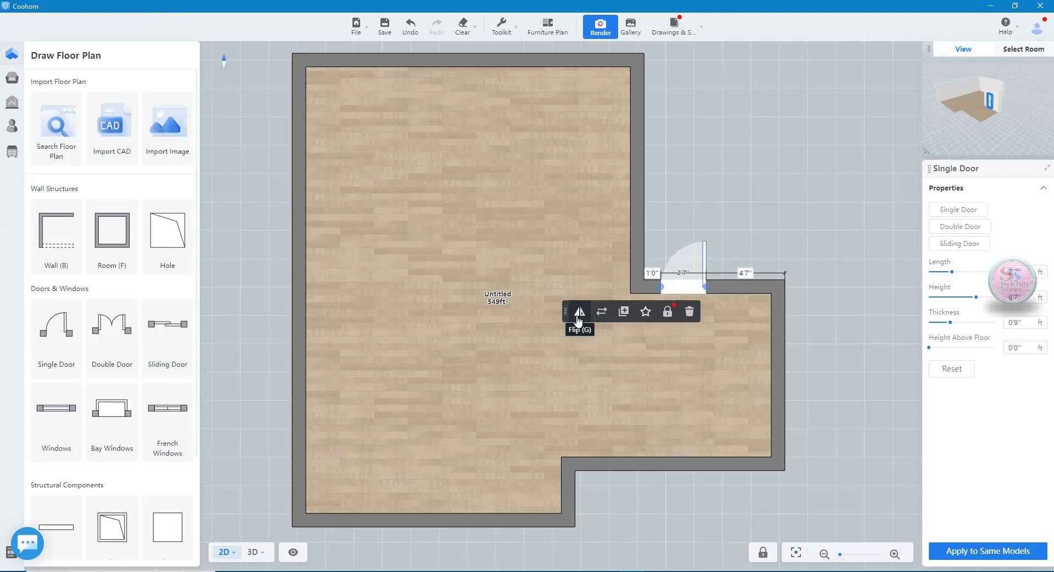
left_click(580, 320)
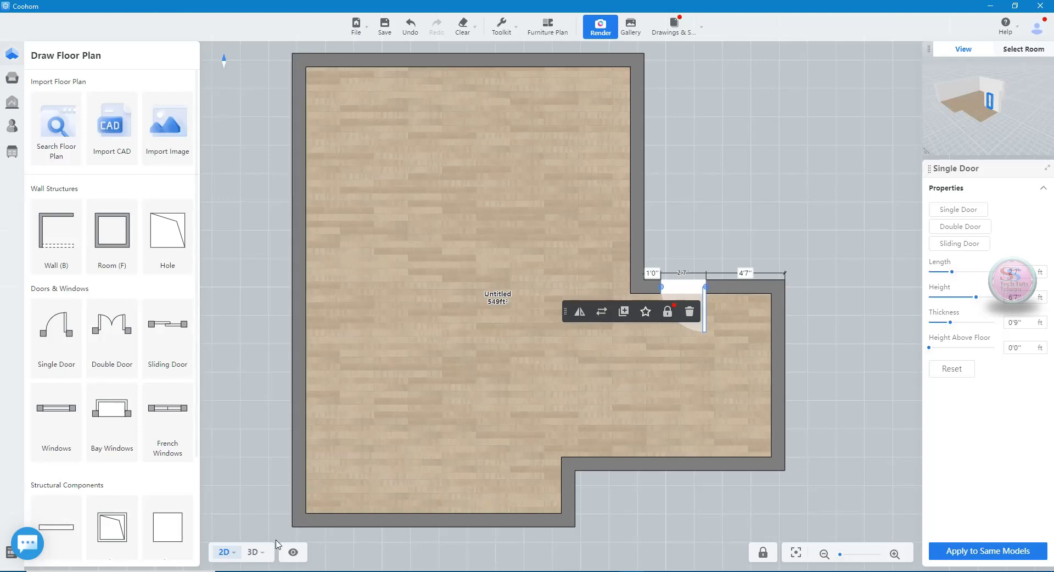
- Switch to 3D and orbit to face the door wall, undoing an accidental door move
left_click(254, 552)
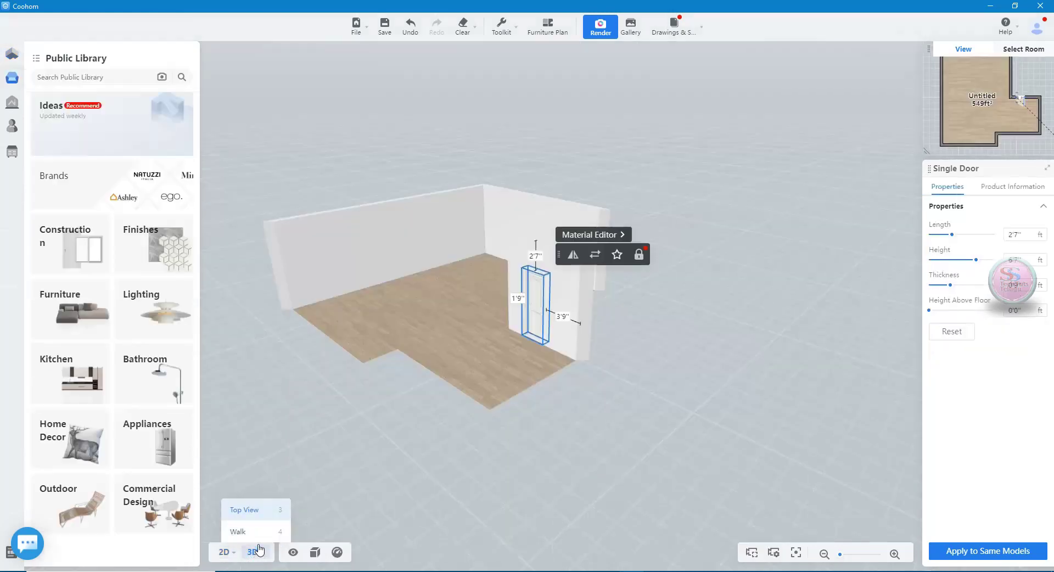
scroll(471, 333, "up", 2)
scroll(467, 333, "up", 2)
mouse_move(462, 336)
left_mouse_down()
mouse_move(605, 315)
mouse_move(572, 324)
mouse_move(553, 271)
left_mouse_up()
scroll(553, 271, "up", 3)
left_click(527, 357)
left_click_drag(525, 323, 531, 342)
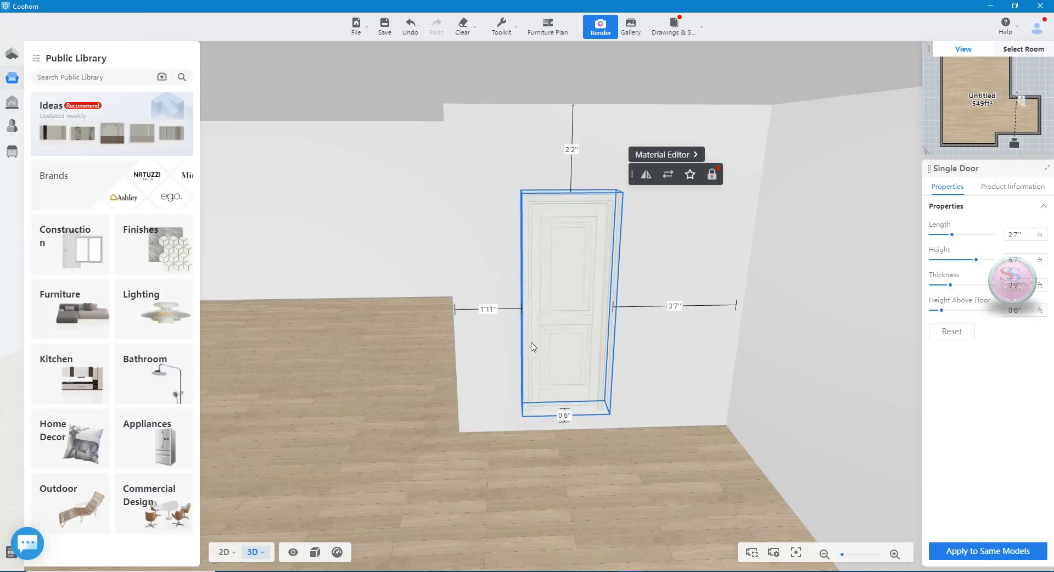
key("ctrl+z")
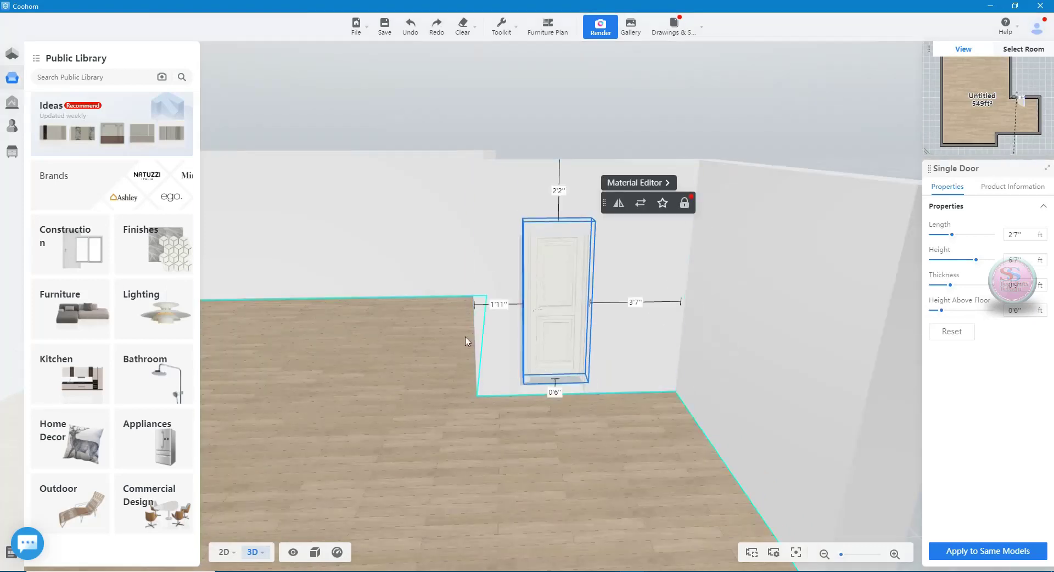
left_click_drag(769, 393, 756, 110)
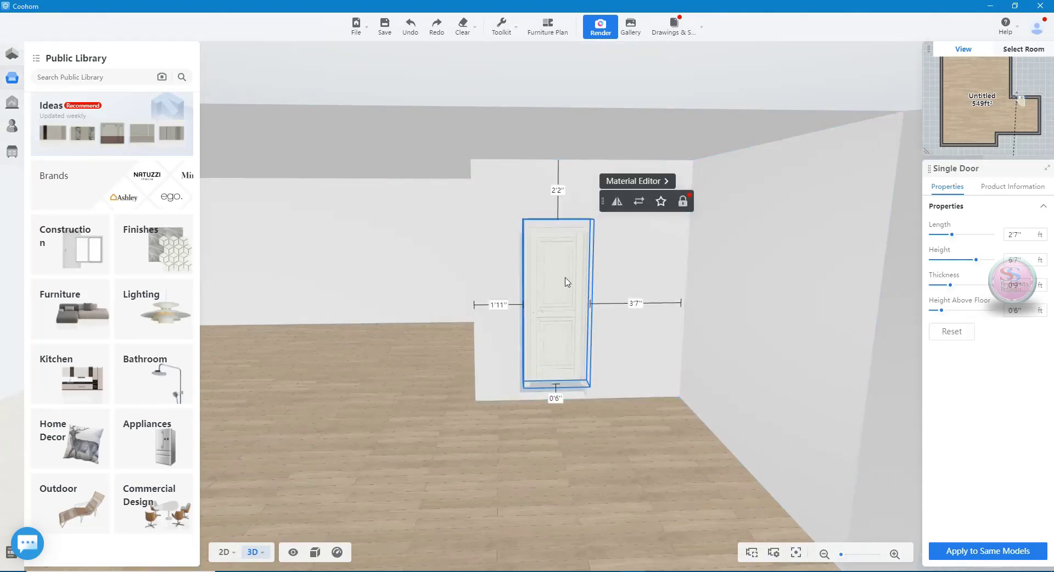
- Replace the white panelled door with the grey model having a tall dark panel and black handle
left_click(639, 204)
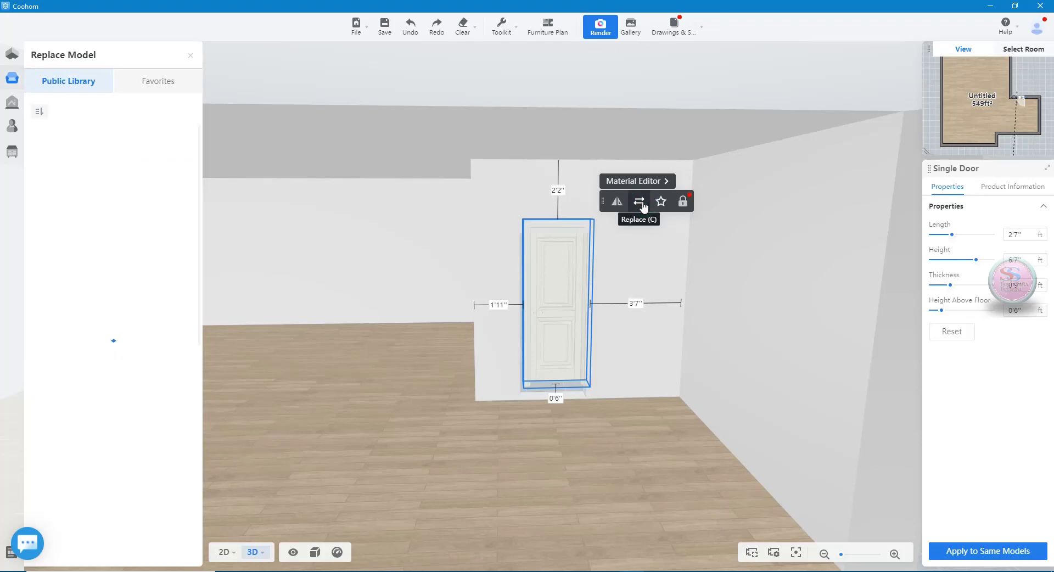
left_click(94, 271)
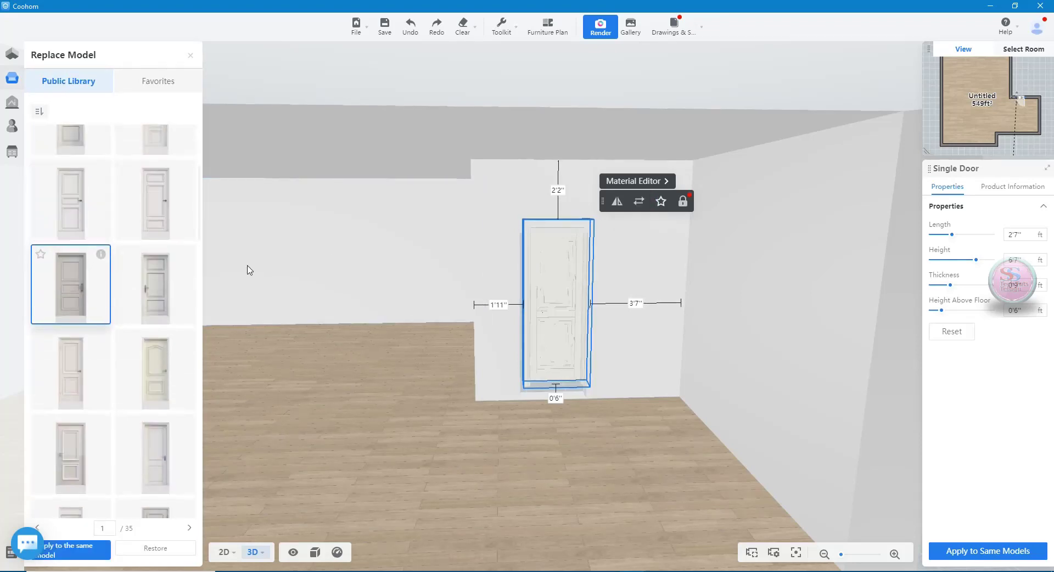
scroll(121, 341, "down", 3)
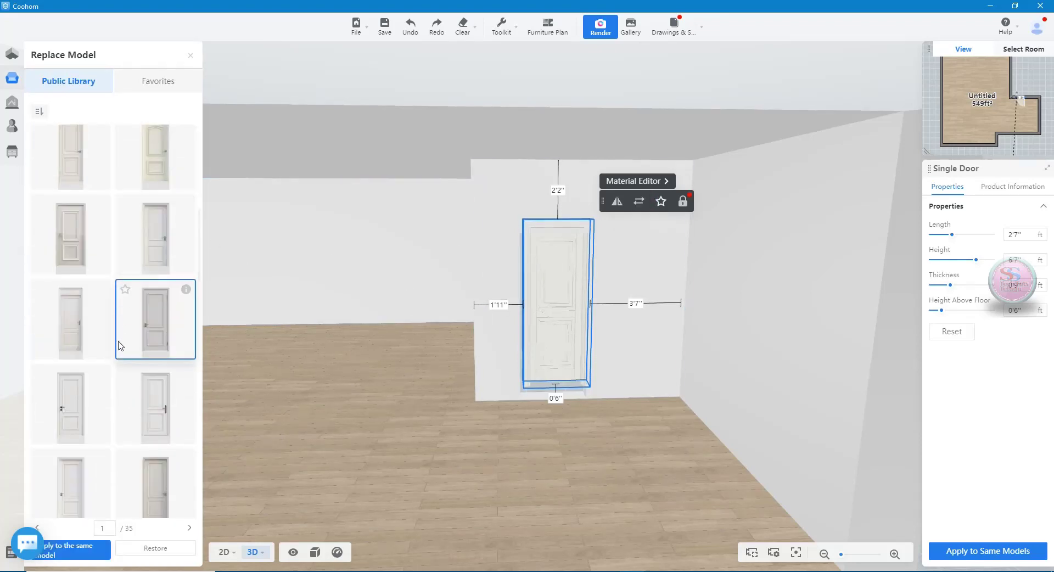
scroll(120, 347, "down", 2)
scroll(121, 348, "down", 1)
scroll(121, 350, "down", 2)
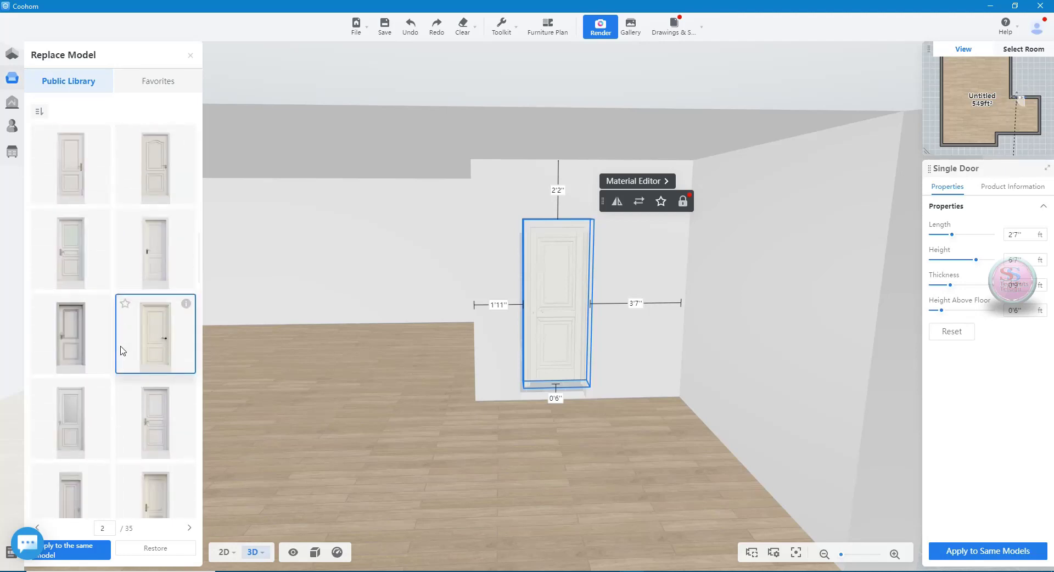
scroll(123, 349, "down", 3)
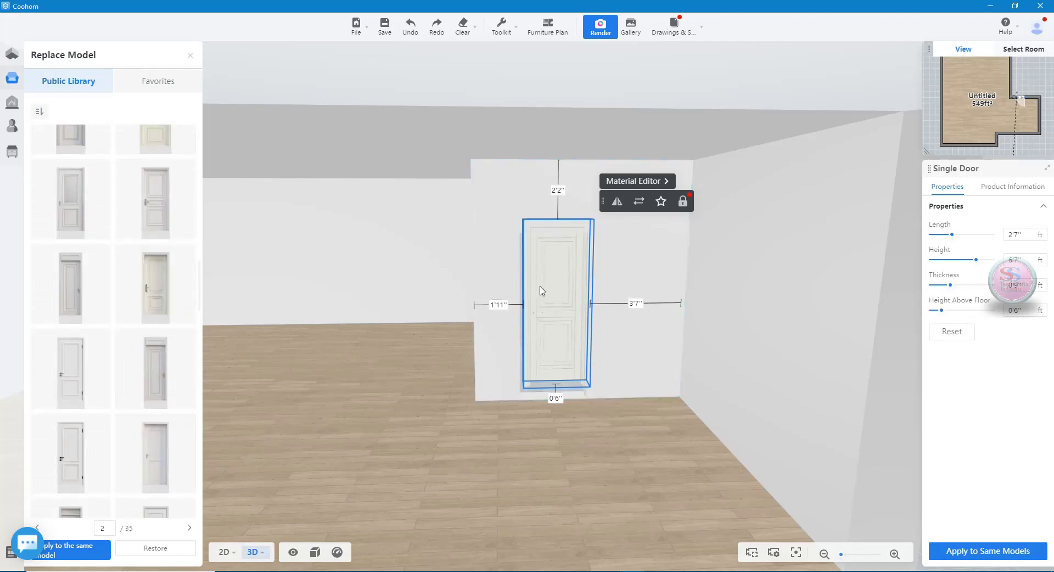
scroll(137, 351, "down", 3)
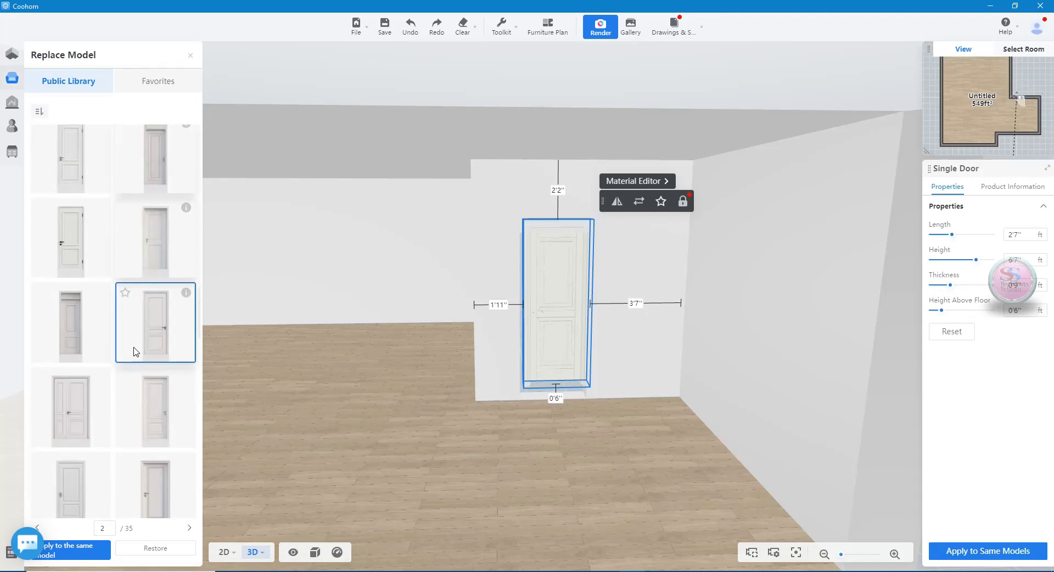
scroll(91, 380, "down", 3)
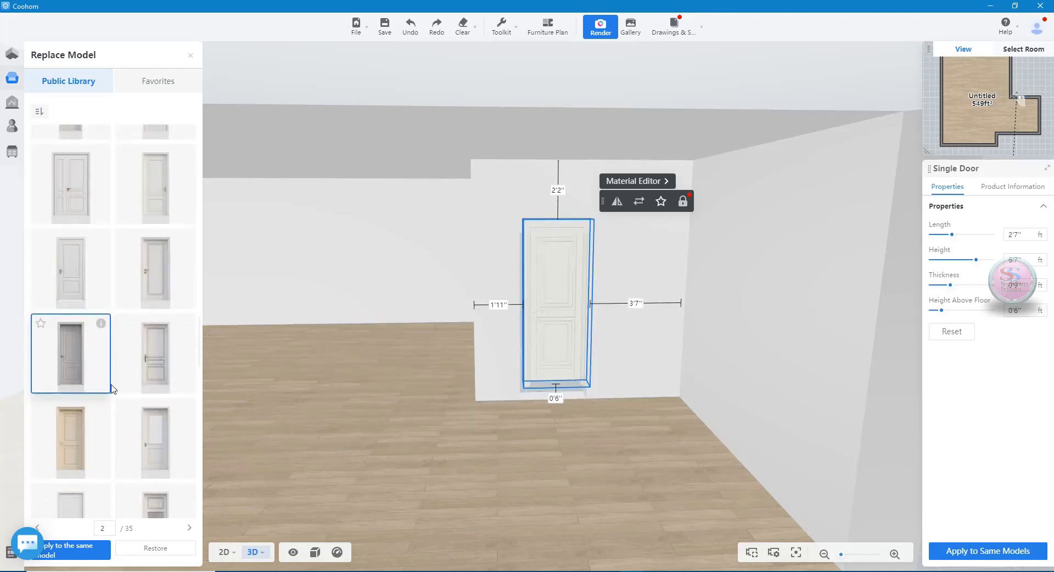
scroll(112, 389, "down", 3)
scroll(118, 404, "down", 3)
scroll(118, 406, "down", 2)
scroll(118, 407, "down", 2)
scroll(118, 407, "down", 2)
scroll(117, 407, "down", 2)
scroll(117, 407, "down", 2)
scroll(118, 407, "down", 2)
scroll(118, 407, "down", 2)
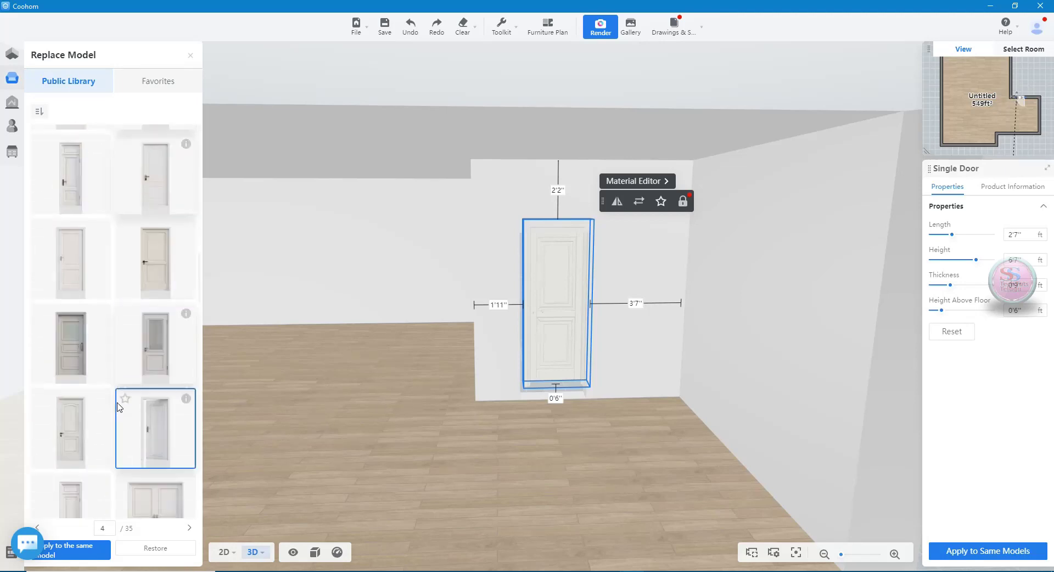
scroll(117, 407, "down", 2)
scroll(117, 407, "down", 2)
scroll(118, 407, "down", 2)
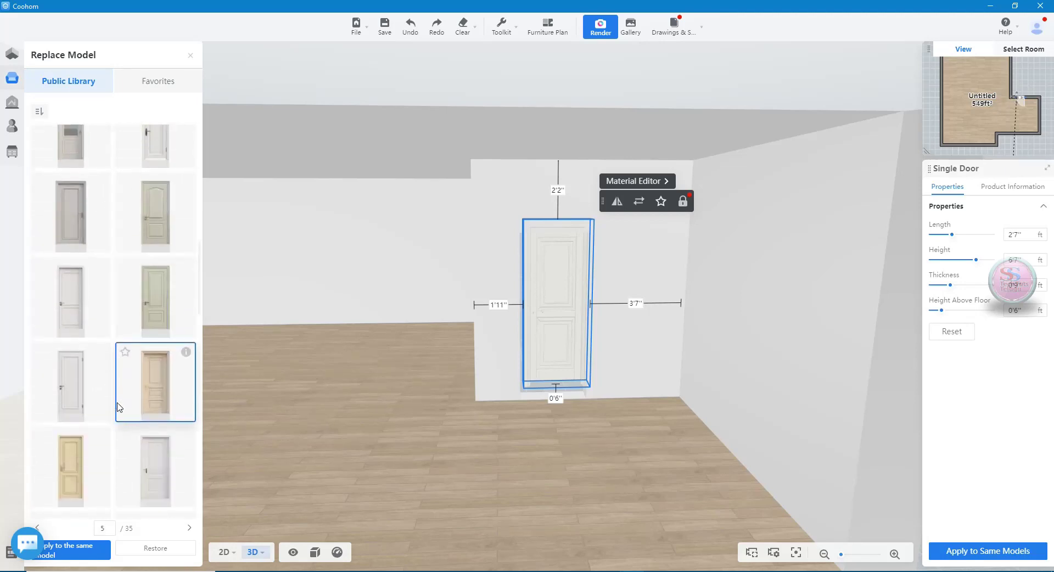
scroll(118, 407, "down", 3)
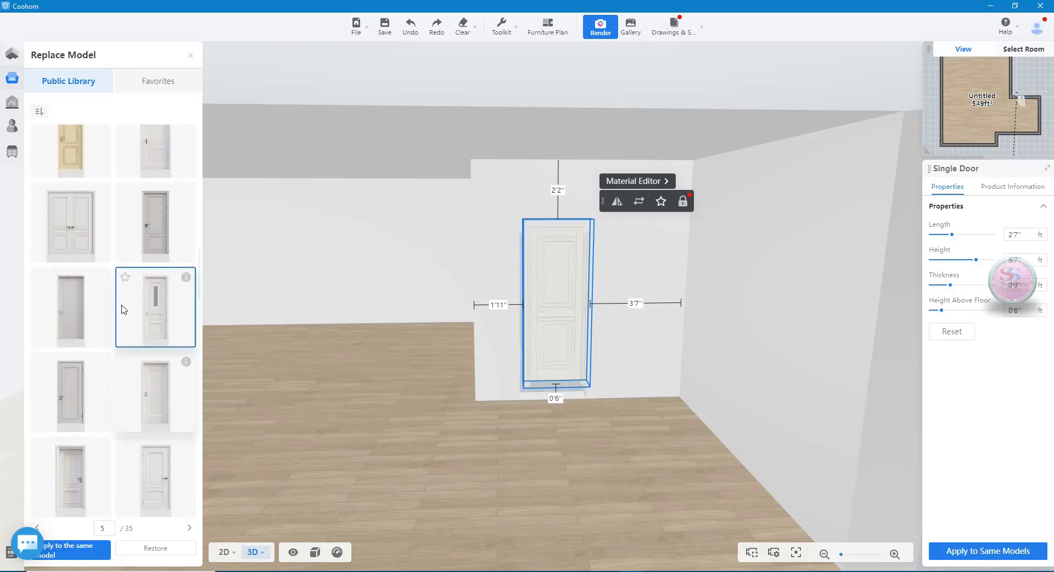
scroll(159, 429, "down", 1)
scroll(162, 430, "down", 2)
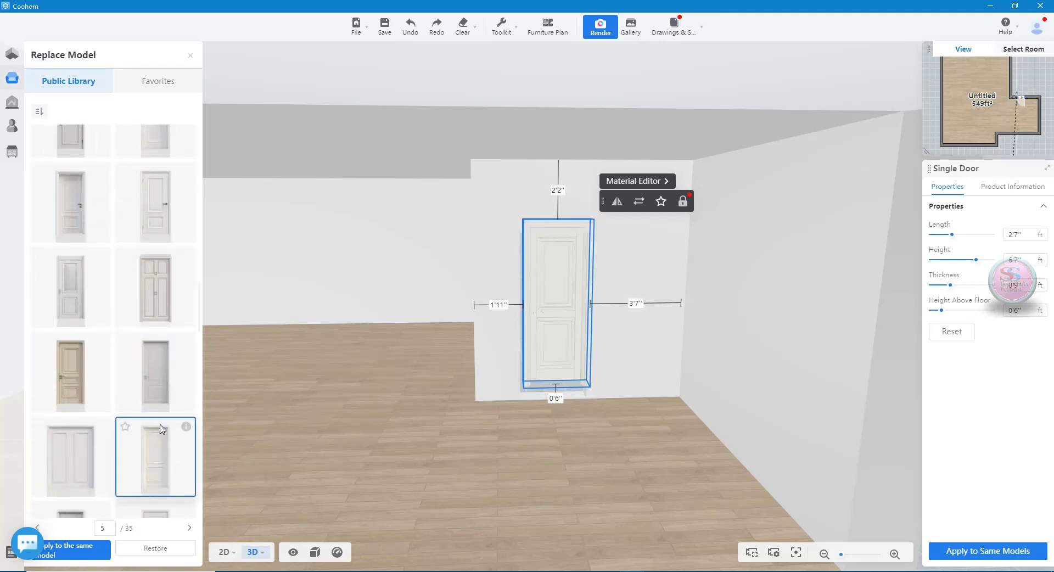
scroll(160, 428, "down", 2)
scroll(160, 429, "down", 1)
scroll(112, 389, "down", 2)
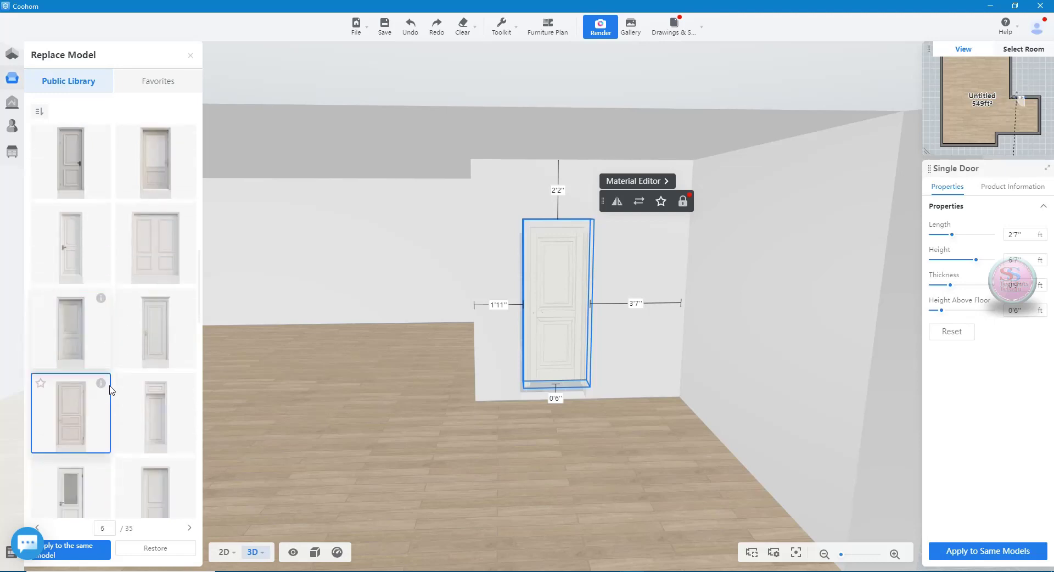
scroll(108, 418, "down", 3)
scroll(107, 425, "down", 3)
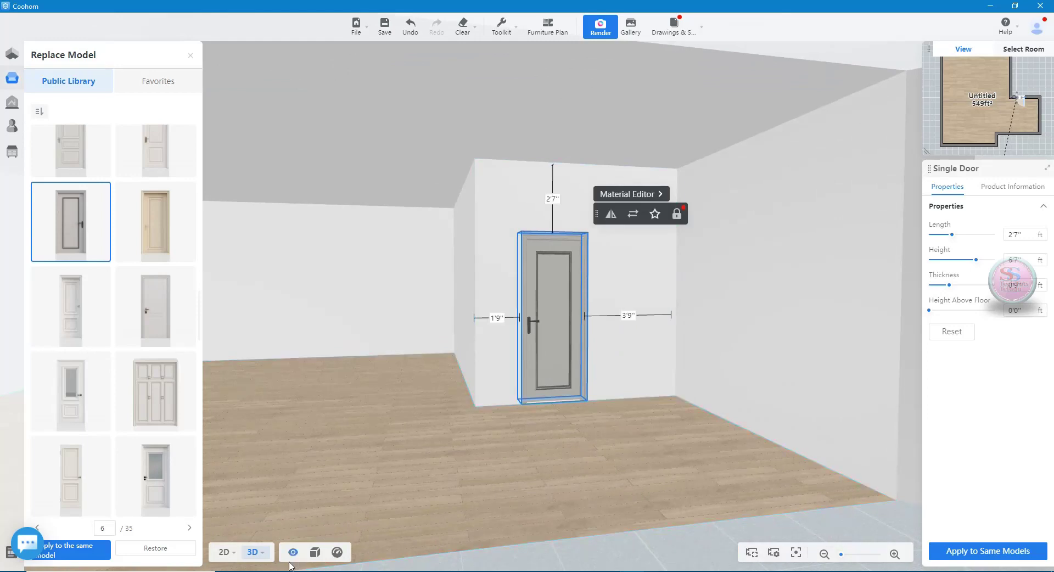
- In the 2D plan, place a standard window on the room's top wall
left_click(236, 555)
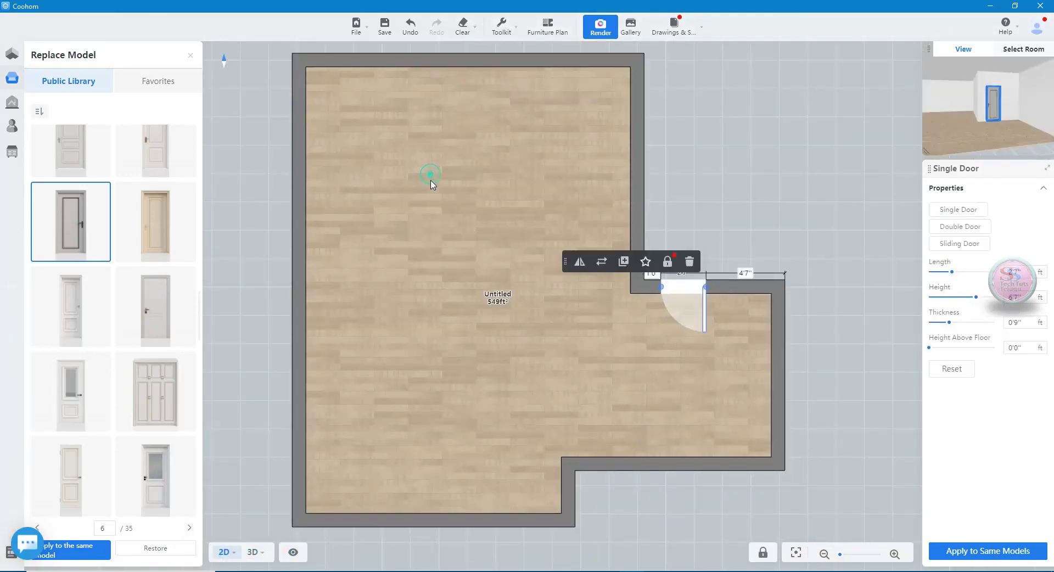
left_click_drag(430, 175, 430, 199)
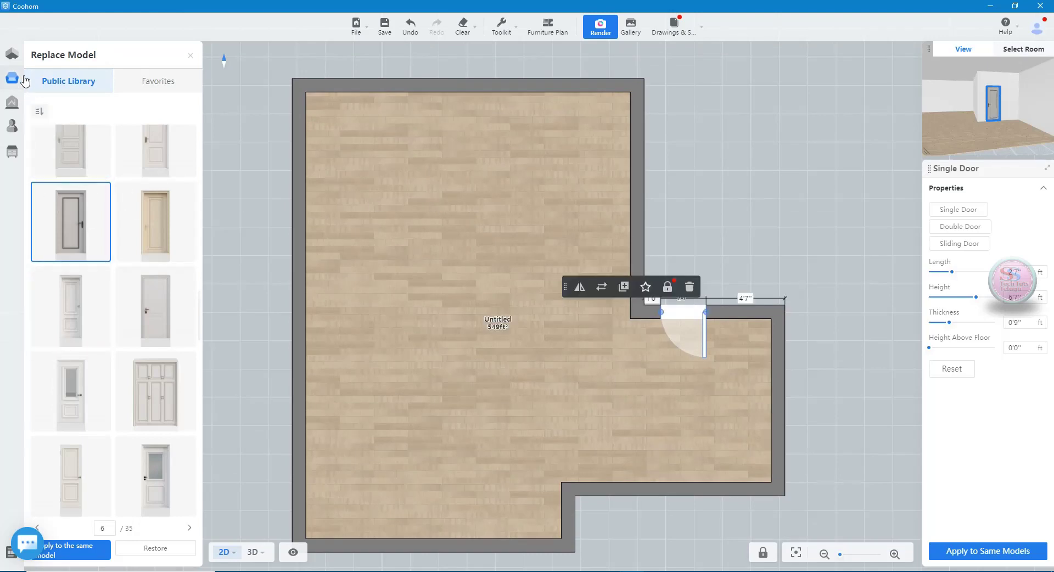
left_click(15, 60)
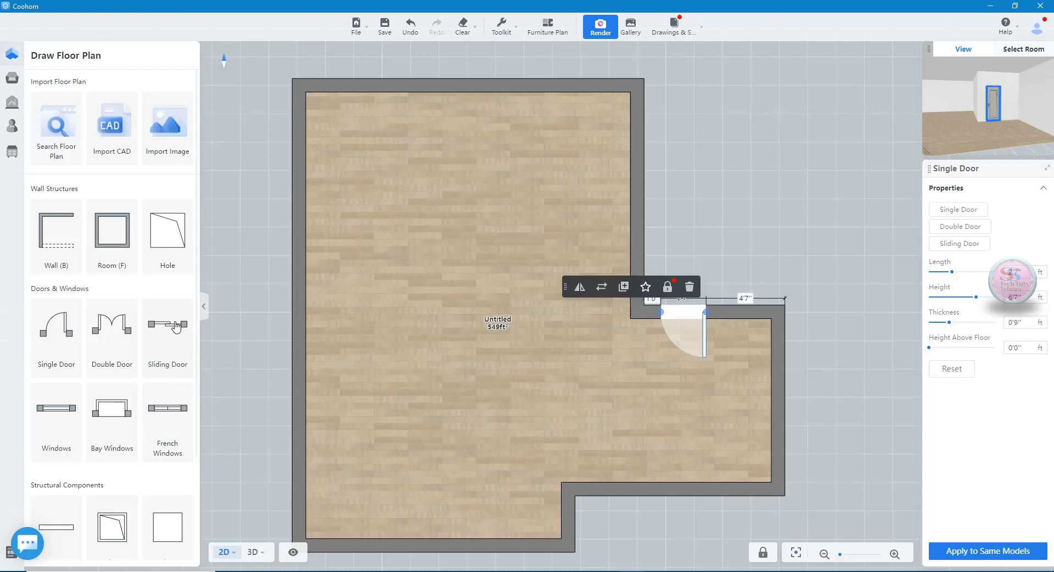
left_click(61, 411)
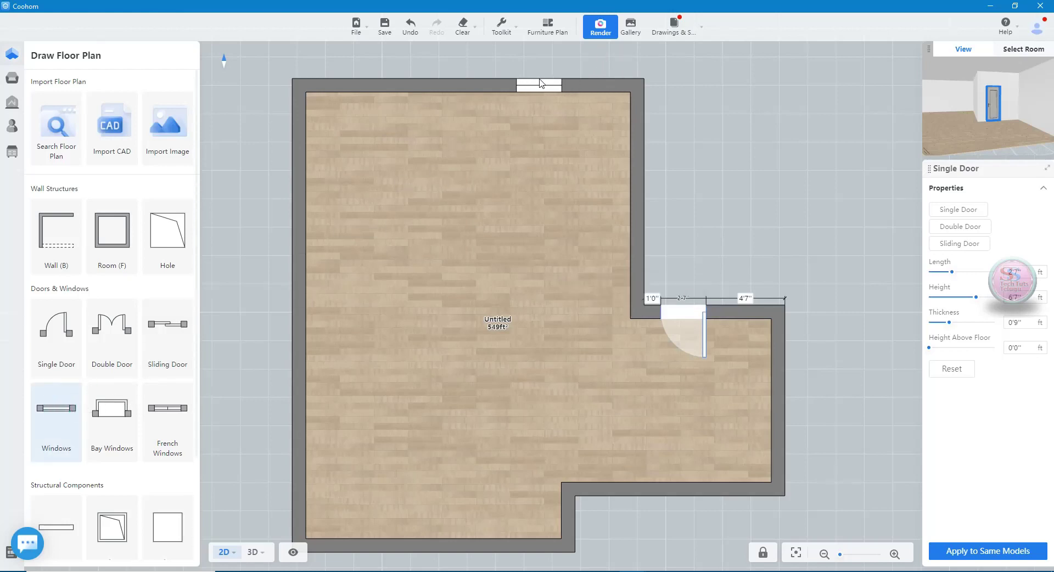
left_click(539, 84)
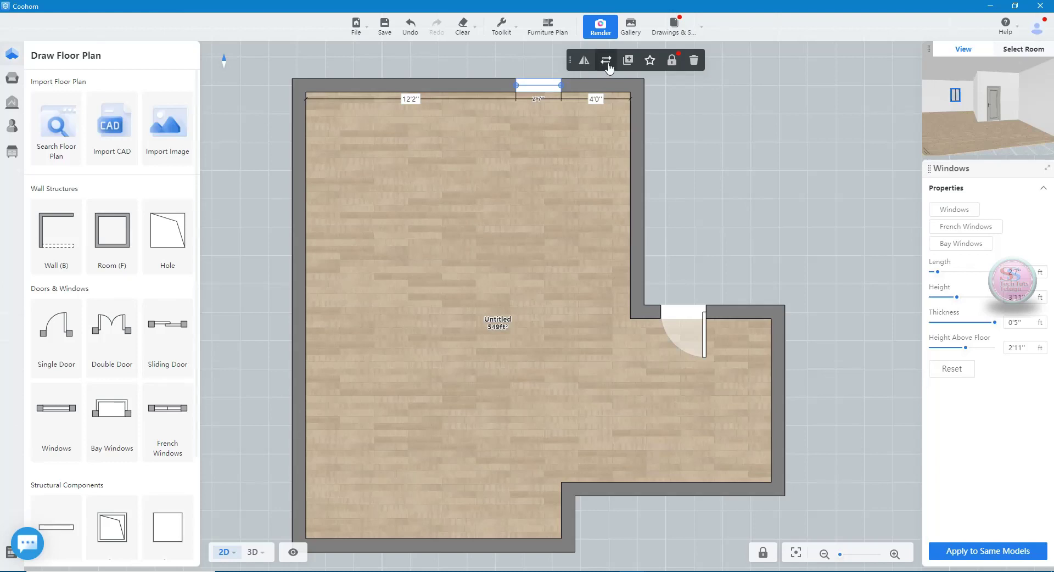
- Duplicate the window and set the copy 3'3" from the top wall's left corner
left_click(629, 60)
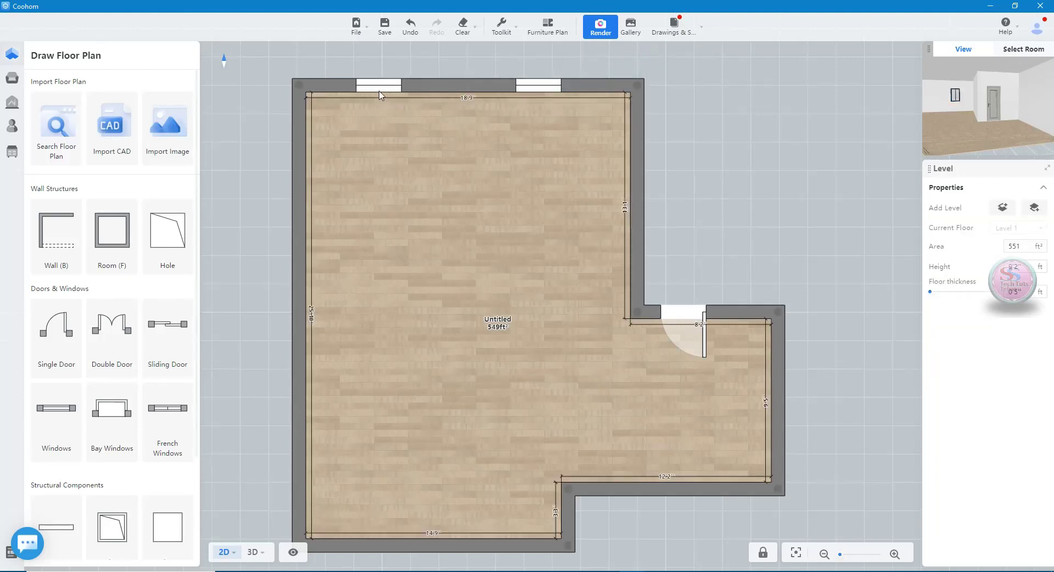
left_click(387, 97)
left_click(998, 101)
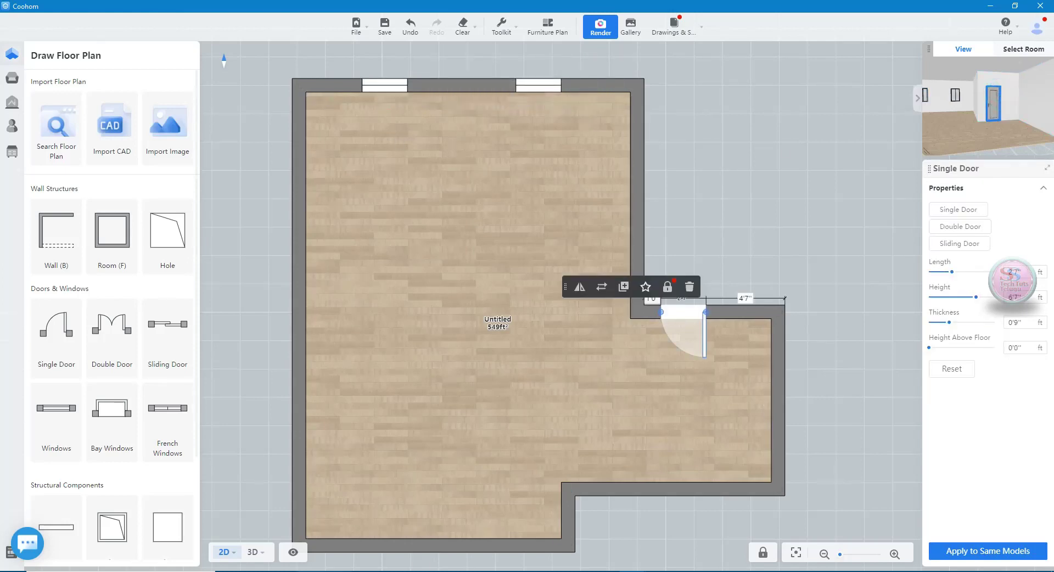
- In the 3D view, undo the last change made to the door
left_click(253, 552)
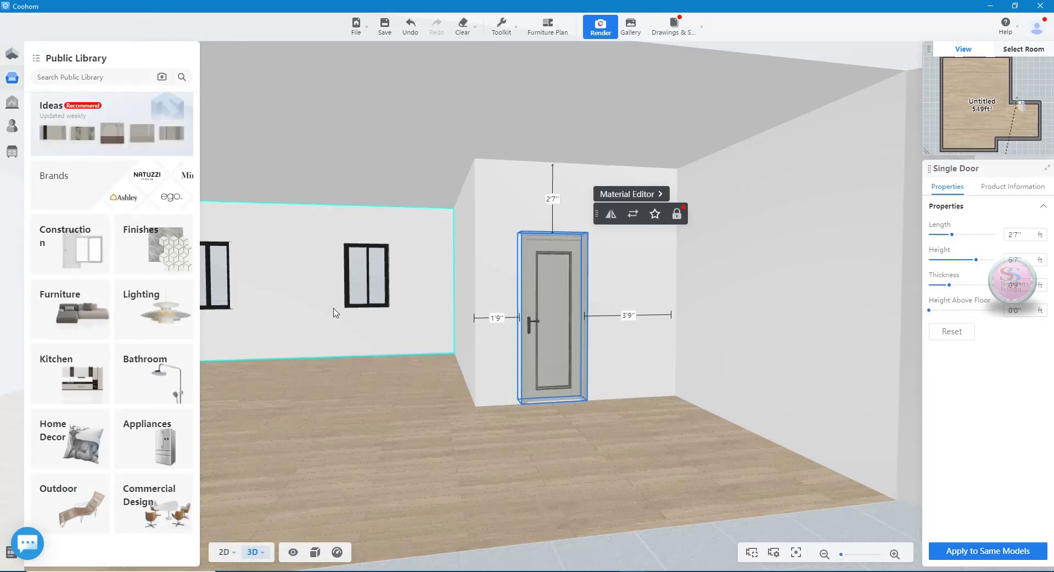
scroll(250, 299, "up", 2)
mouse_move(263, 328)
left_mouse_down()
mouse_move(346, 327)
mouse_move(269, 351)
mouse_move(242, 346)
mouse_move(239, 329)
left_mouse_up()
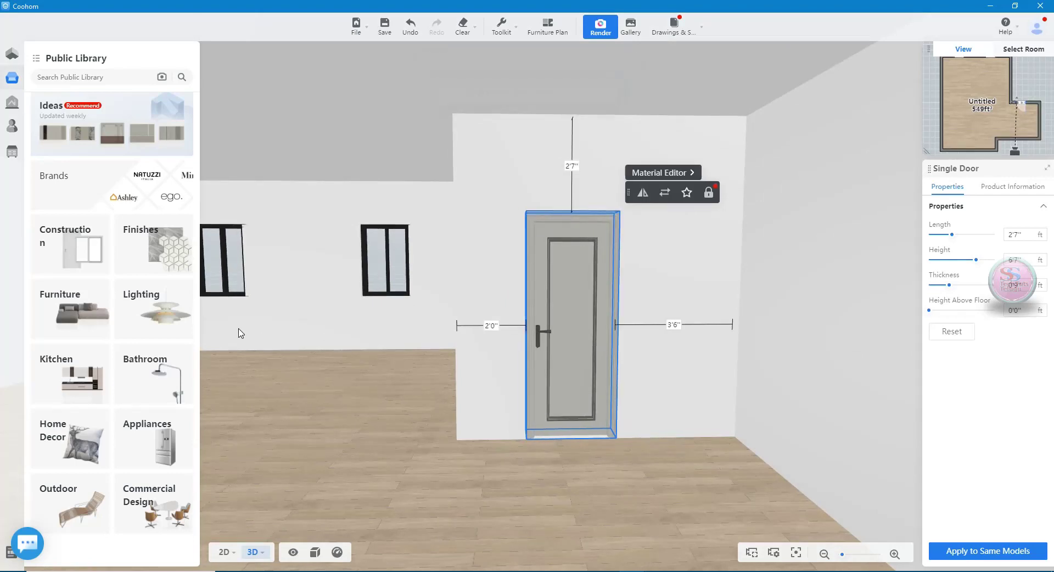
key("ctrl+z")
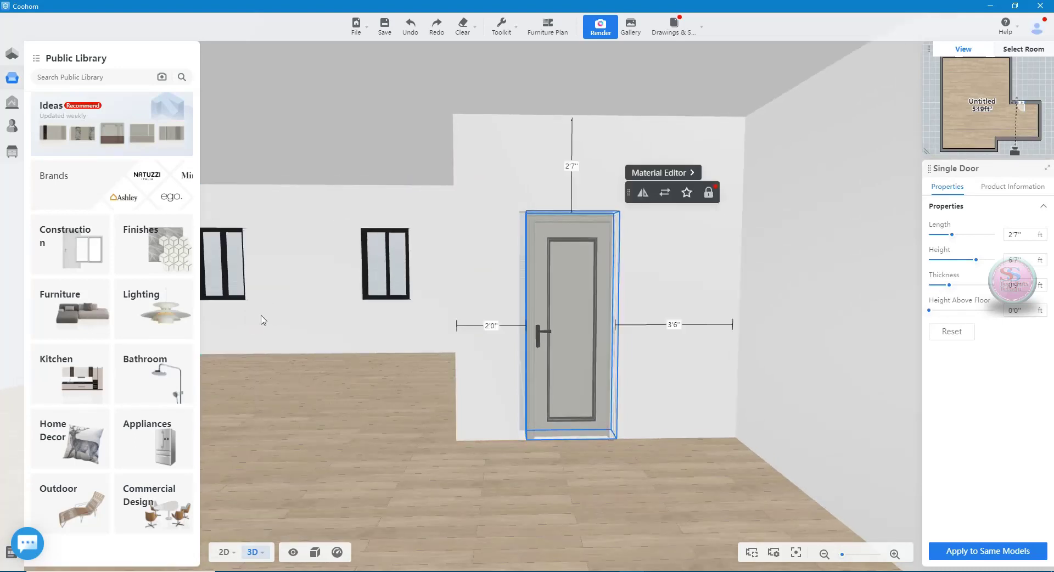
- Bring the two top-wall windows into view and select the right-hand one
mouse_move(262, 321)
left_mouse_down()
mouse_move(391, 315)
mouse_move(619, 350)
left_mouse_up()
scroll(556, 264, "up", 2)
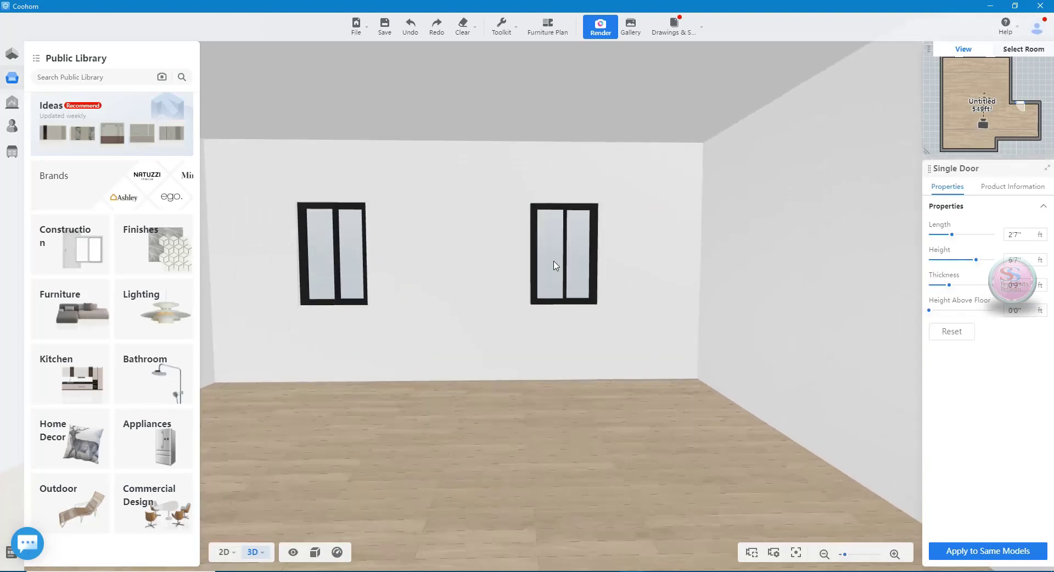
scroll(554, 268, "up", 1)
left_click(539, 235)
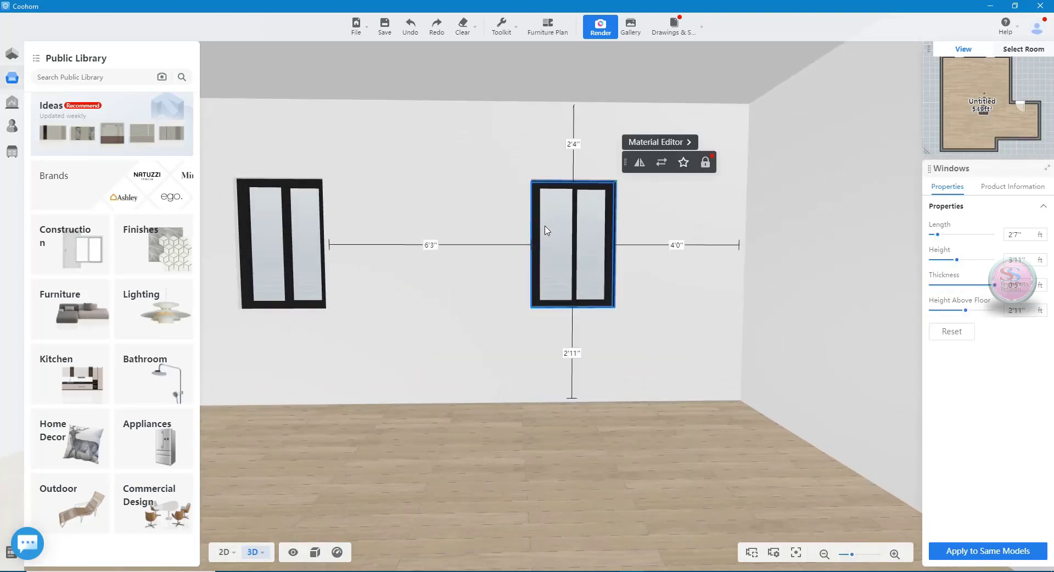
- Try replacement models for the right-hand window, including a sliding door
left_click(662, 162)
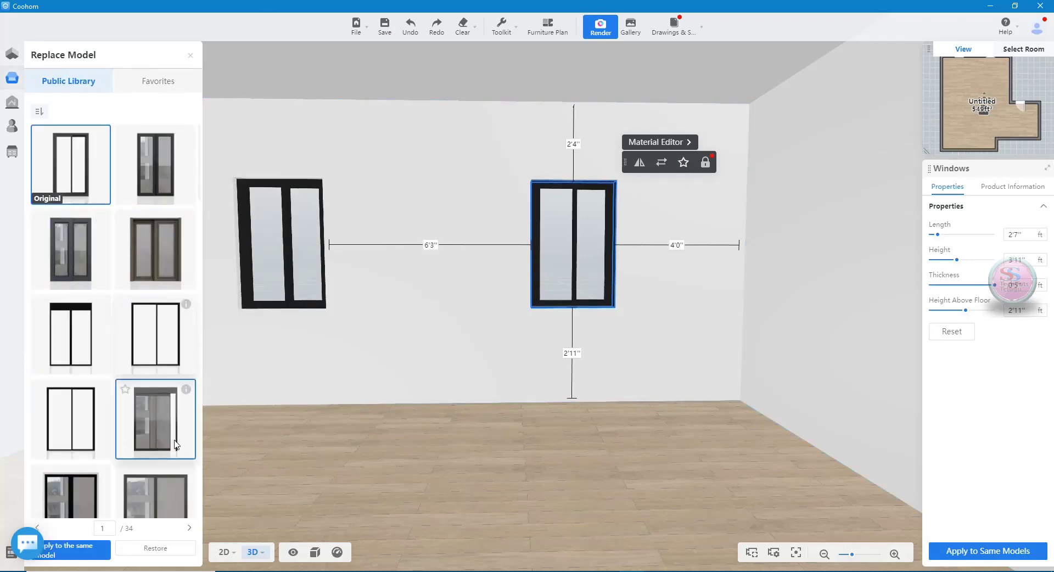
scroll(170, 428, "down", 3)
left_click(141, 349)
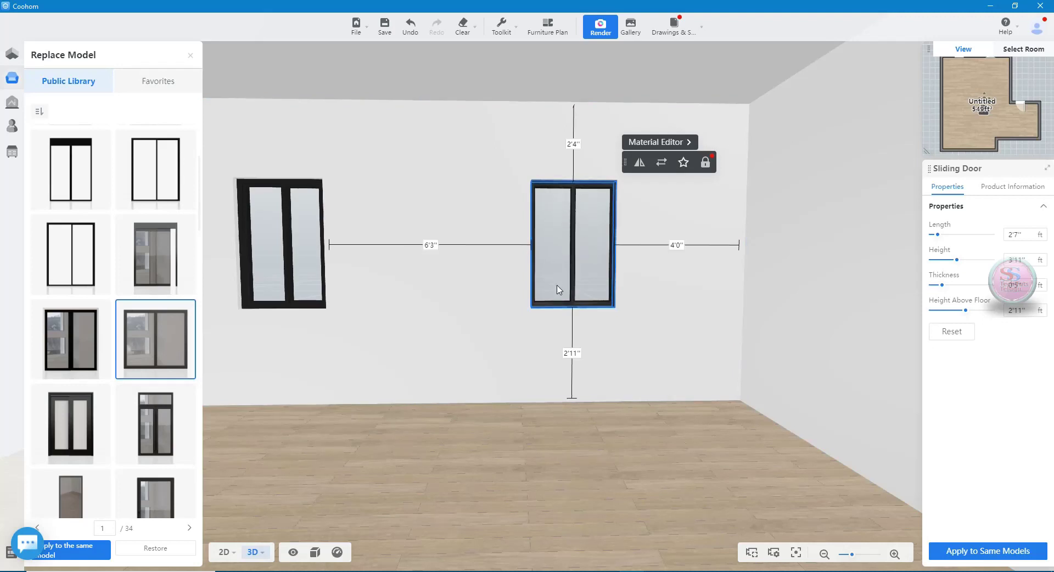
mouse_move(71, 339)
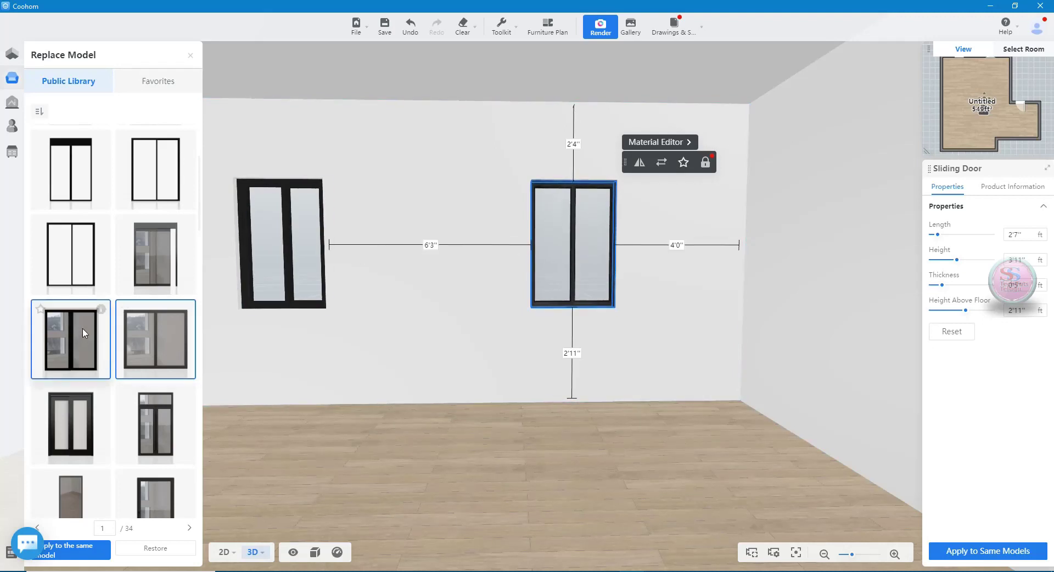
scroll(90, 434, "down", 2)
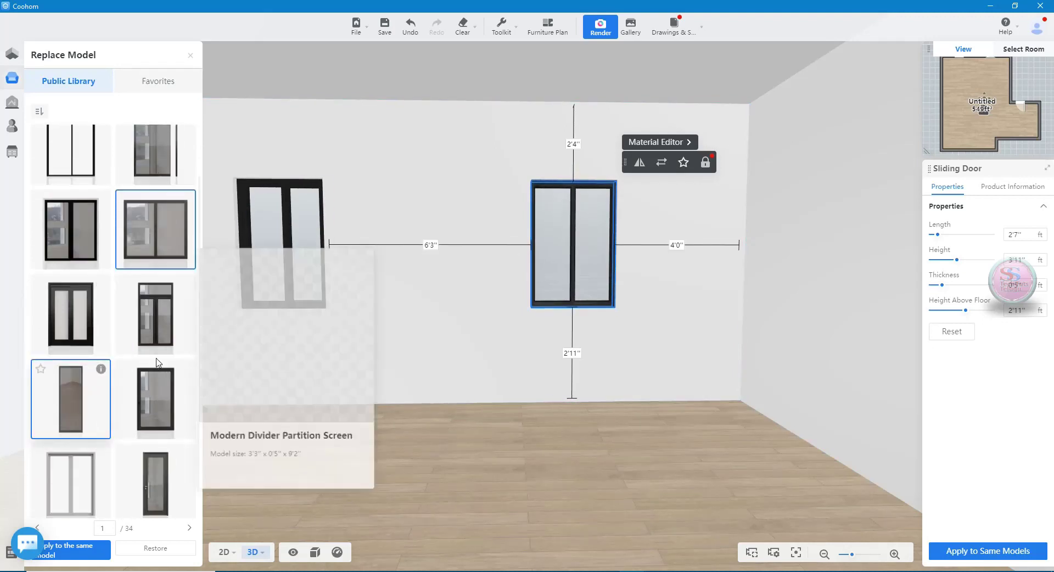
left_click(149, 329)
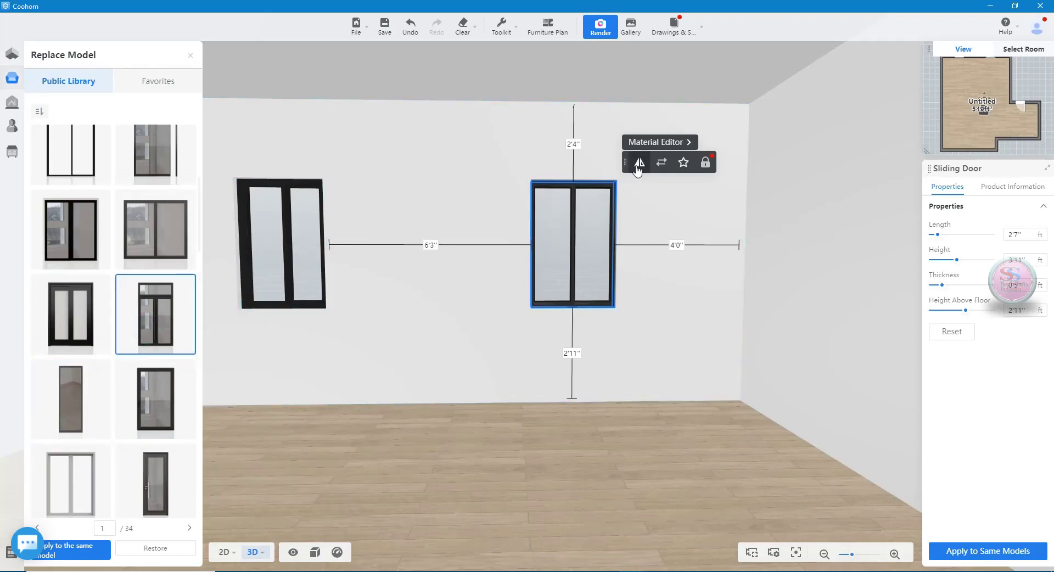
- Replace the right-hand window with the model with a lower crossbar and divided lower panes
left_click(661, 163)
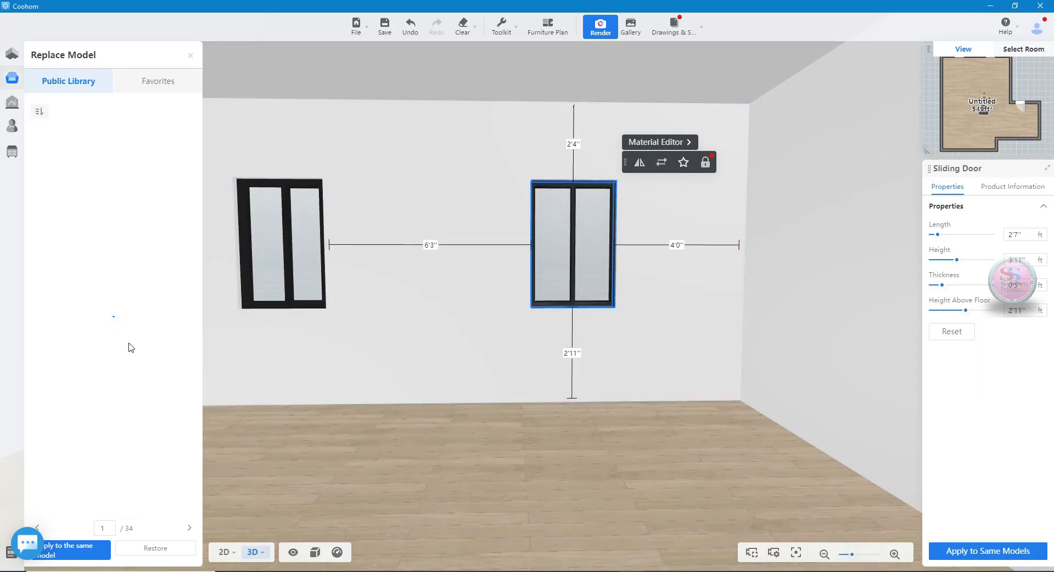
scroll(151, 342, "down", 1)
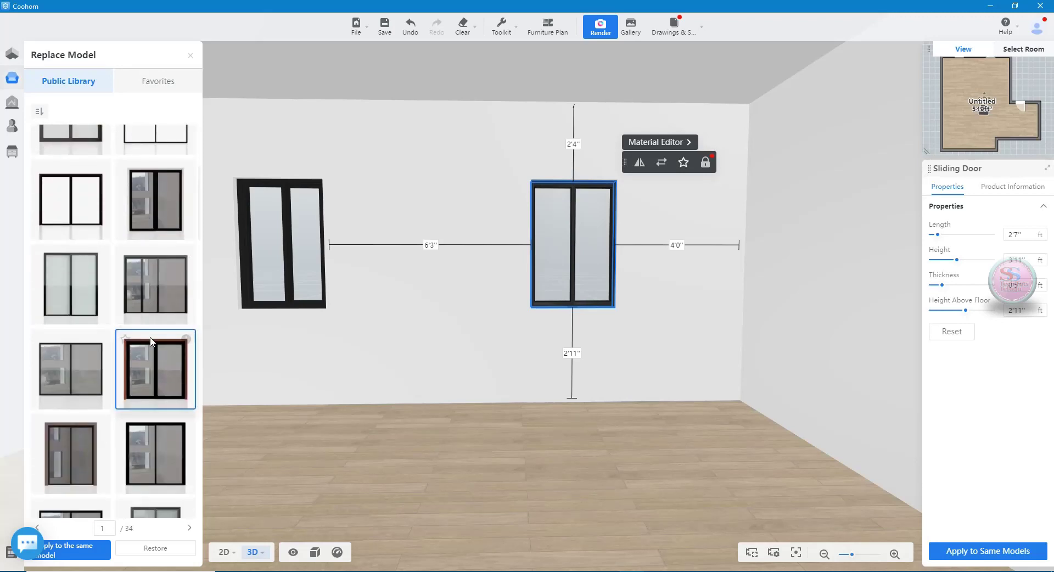
scroll(148, 372, "down", 2)
scroll(149, 385, "down", 2)
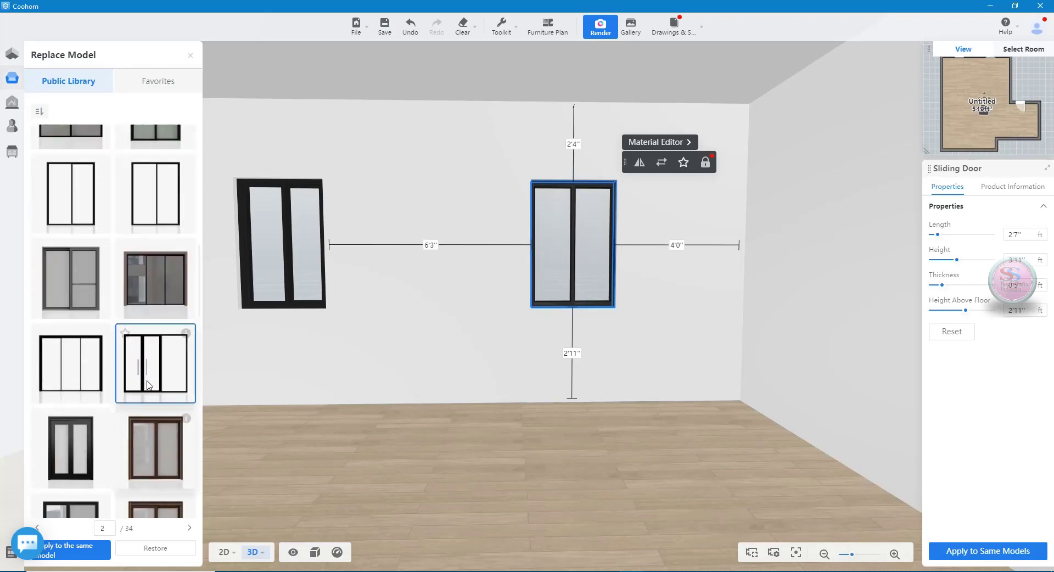
scroll(149, 401, "down", 2)
scroll(143, 409, "down", 3)
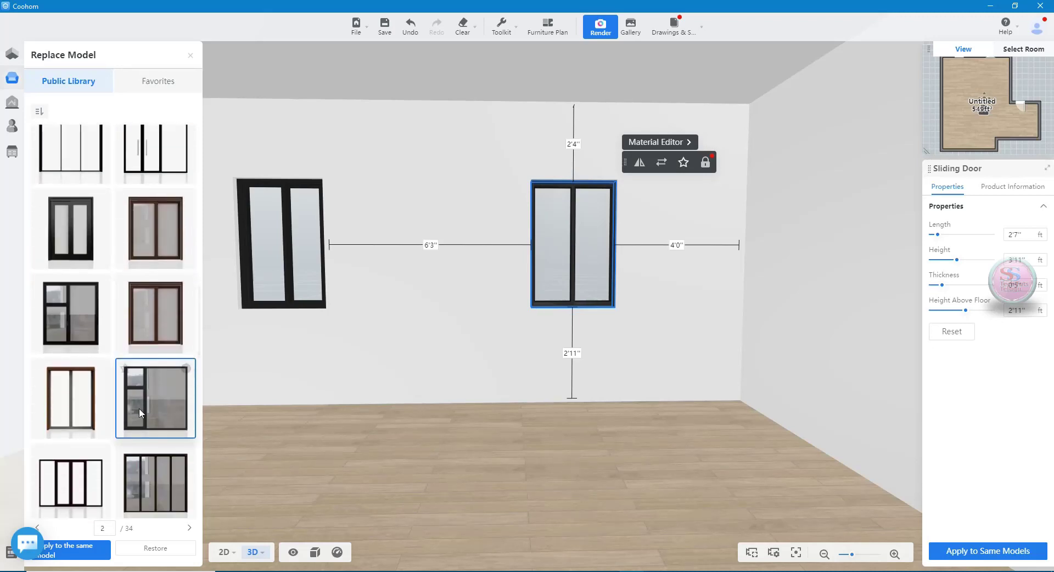
scroll(139, 410, "down", 2)
scroll(140, 410, "down", 2)
scroll(139, 410, "down", 2)
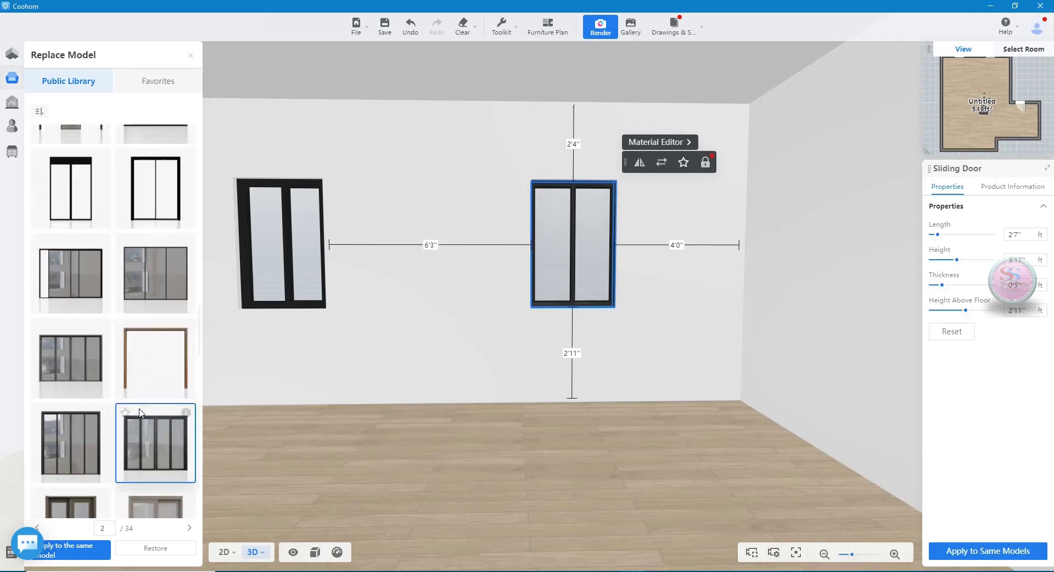
scroll(138, 386, "down", 2)
scroll(140, 372, "down", 2)
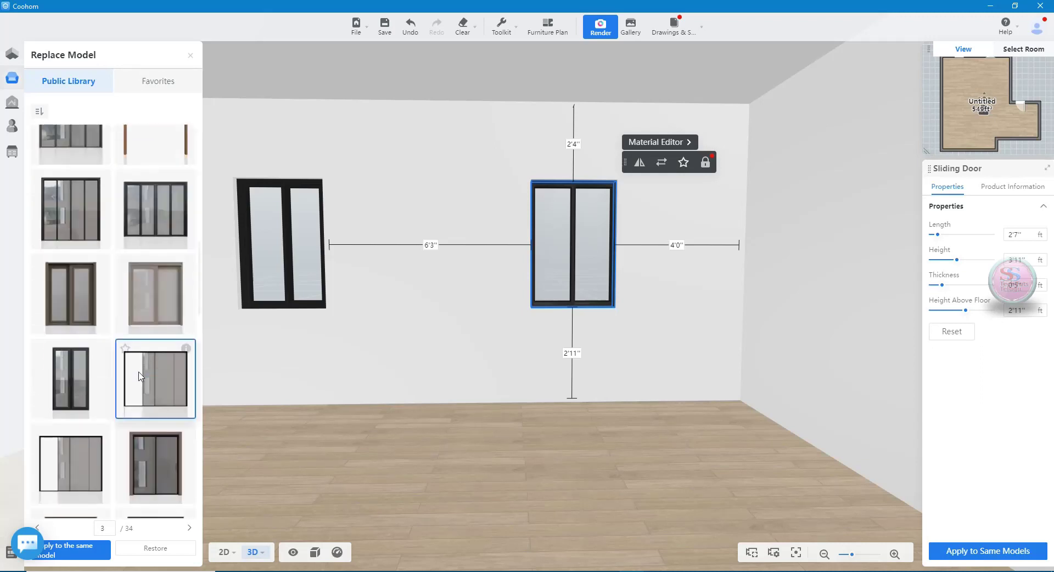
scroll(139, 379, "down", 2)
scroll(142, 395, "down", 2)
scroll(144, 412, "down", 2)
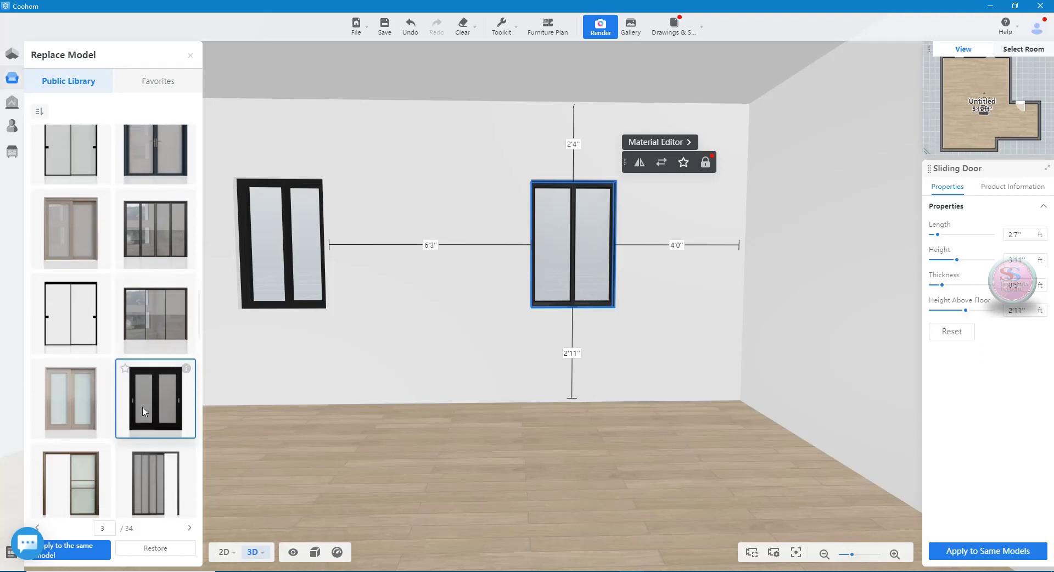
scroll(144, 412, "down", 2)
scroll(141, 406, "down", 2)
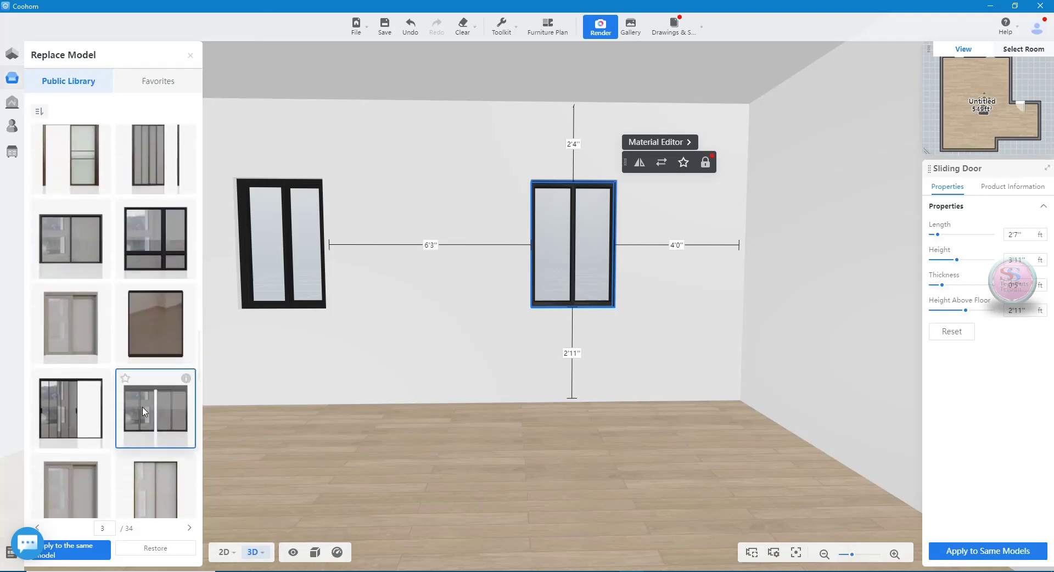
left_click(141, 262)
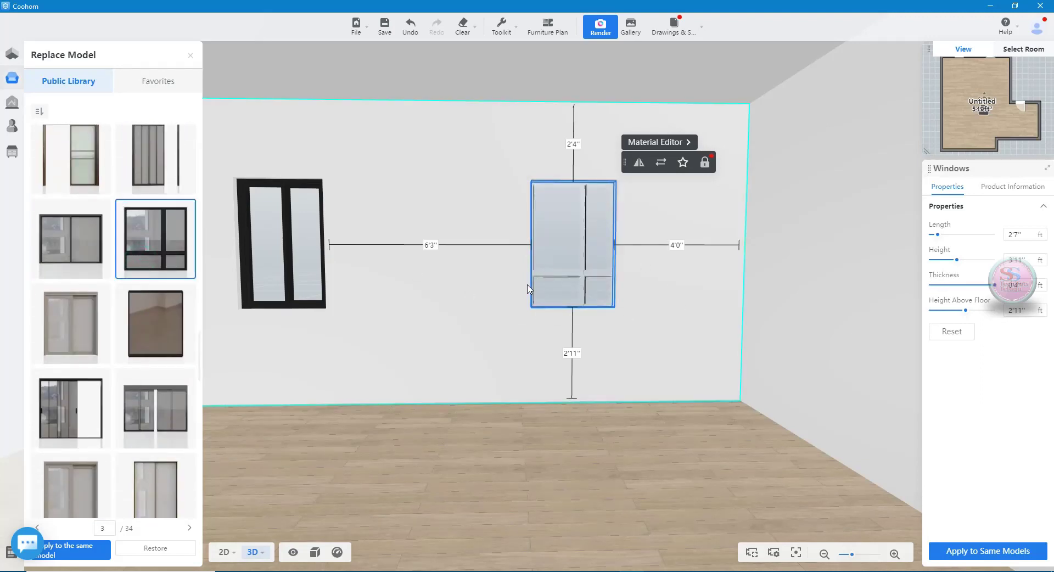
scroll(559, 305, "down", 5)
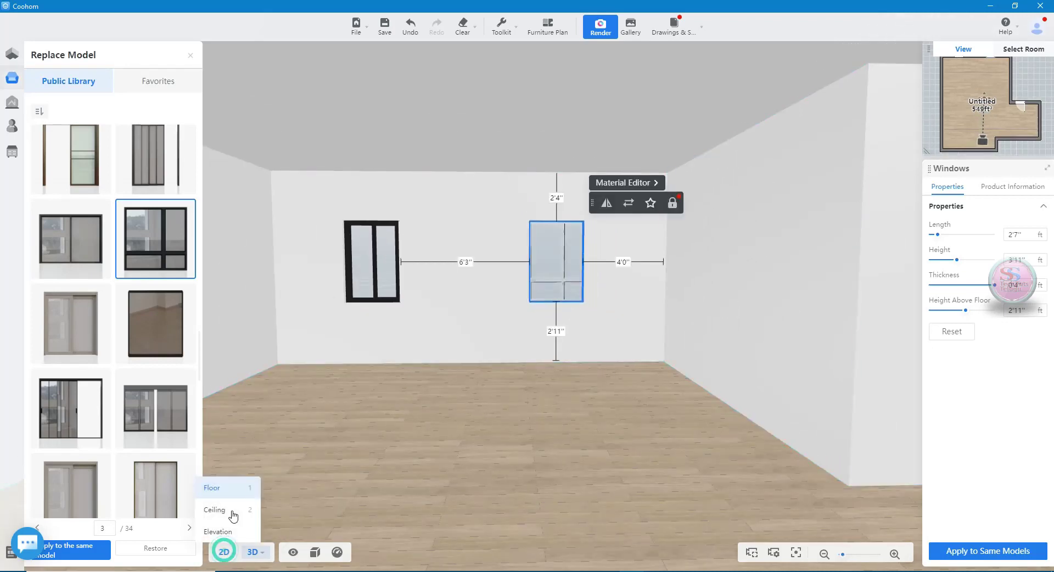
- Place a 4'11"-wide sliding door on the side section's right wall and check it in 3D
left_click(225, 554)
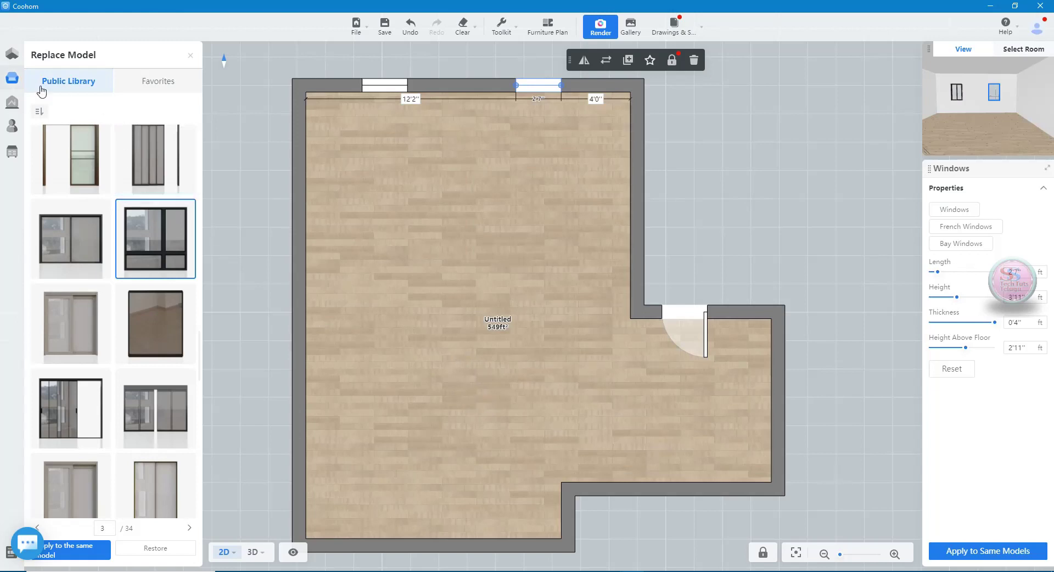
left_click(11, 57)
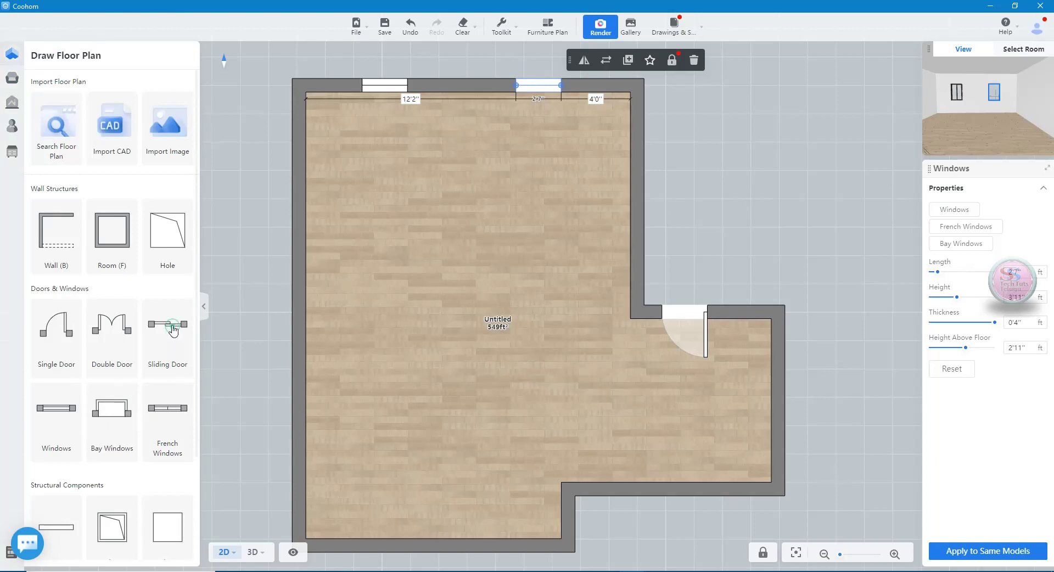
left_click(172, 331)
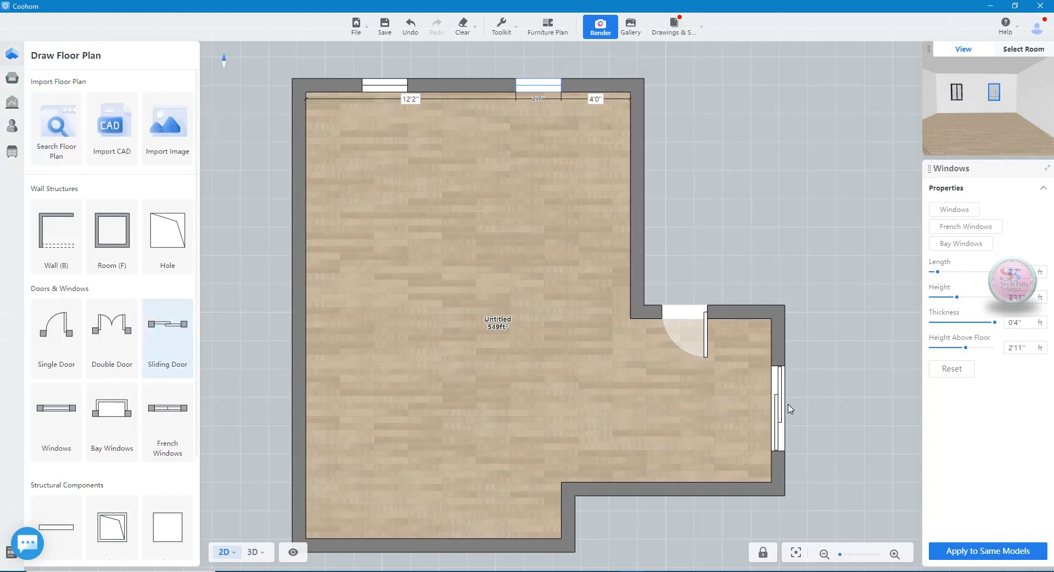
left_click(790, 409)
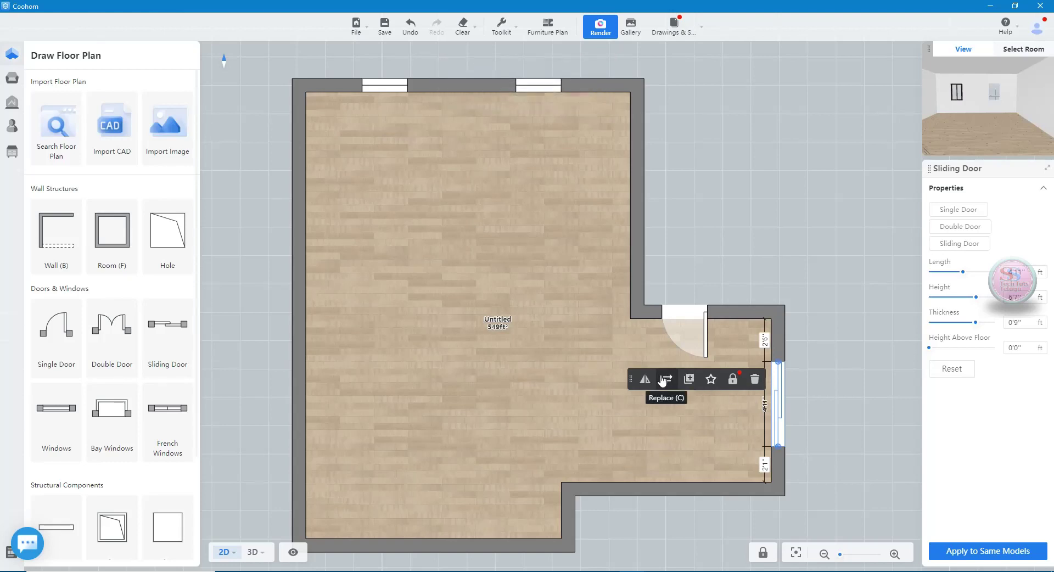
left_click(262, 554)
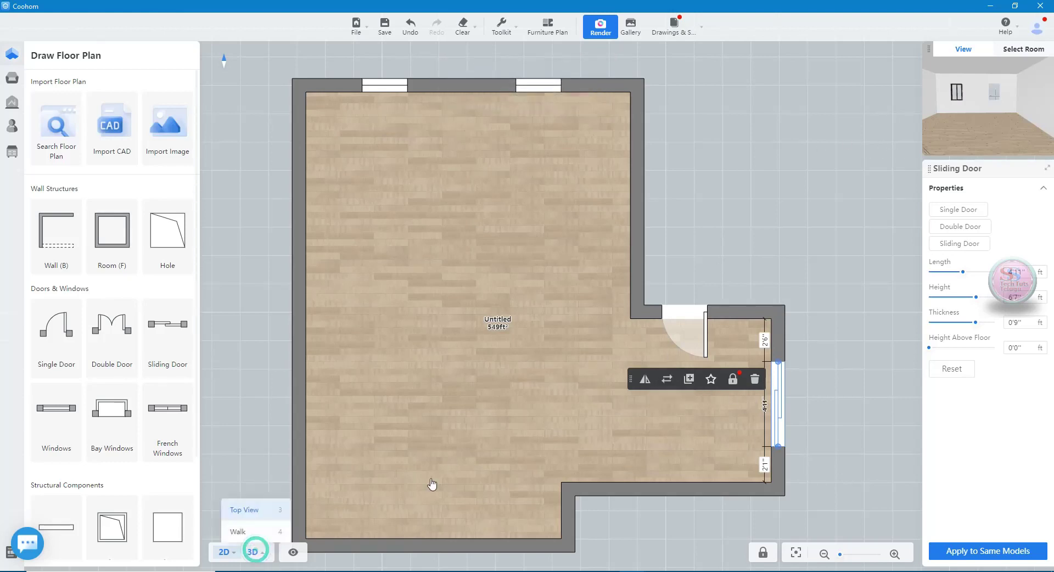
mouse_move(729, 401)
left_mouse_down()
mouse_move(687, 395)
mouse_move(912, 423)
mouse_move(907, 384)
mouse_move(902, 391)
mouse_move(934, 394)
left_mouse_up()
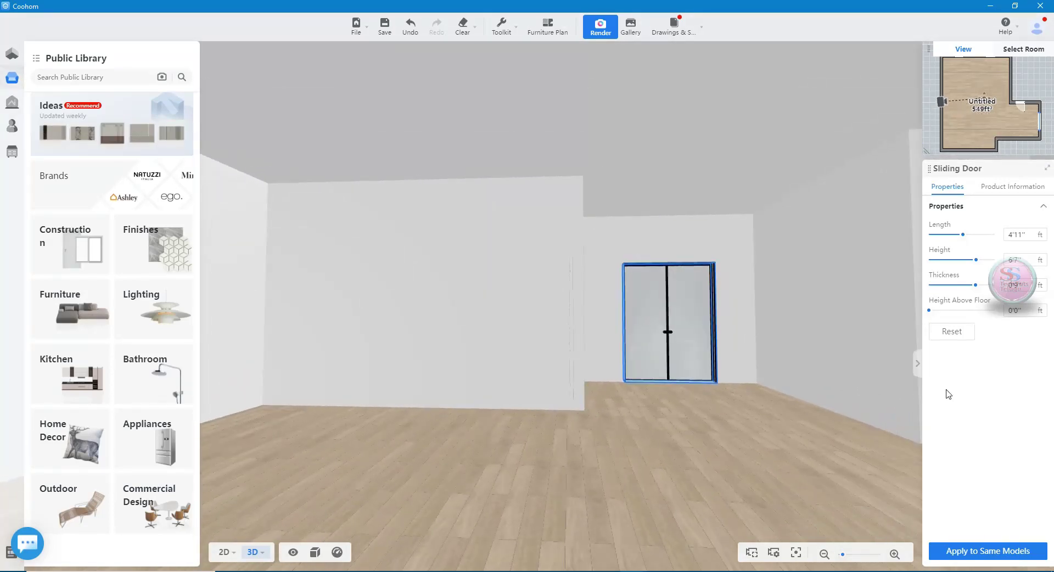
- Browse black-framed sliding door replacements, then switch to the 2D plan and back to 3D
scroll(714, 352, "up", 3)
scroll(714, 346, "up", 2)
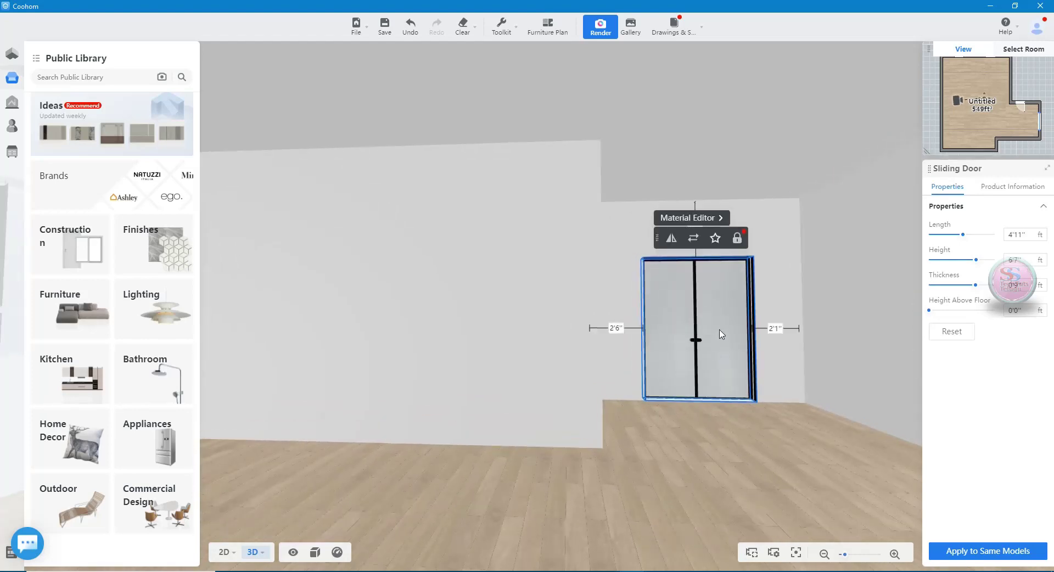
left_click(694, 238)
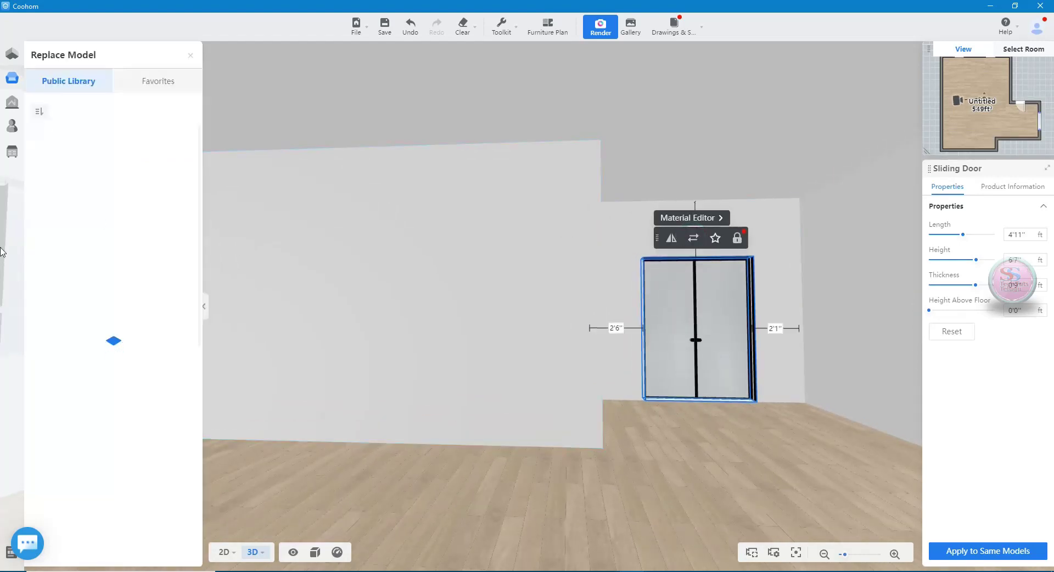
scroll(102, 281, "down", 1)
scroll(102, 285, "down", 1)
scroll(107, 296, "down", 2)
scroll(118, 319, "down", 1)
scroll(124, 341, "down", 1)
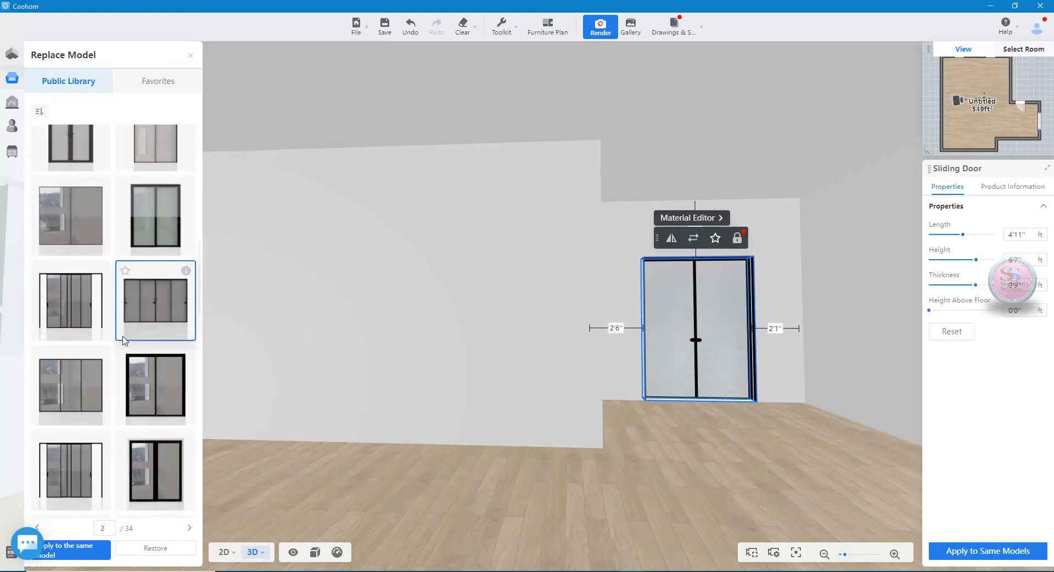
scroll(123, 341, "down", 1)
scroll(123, 341, "down", 1)
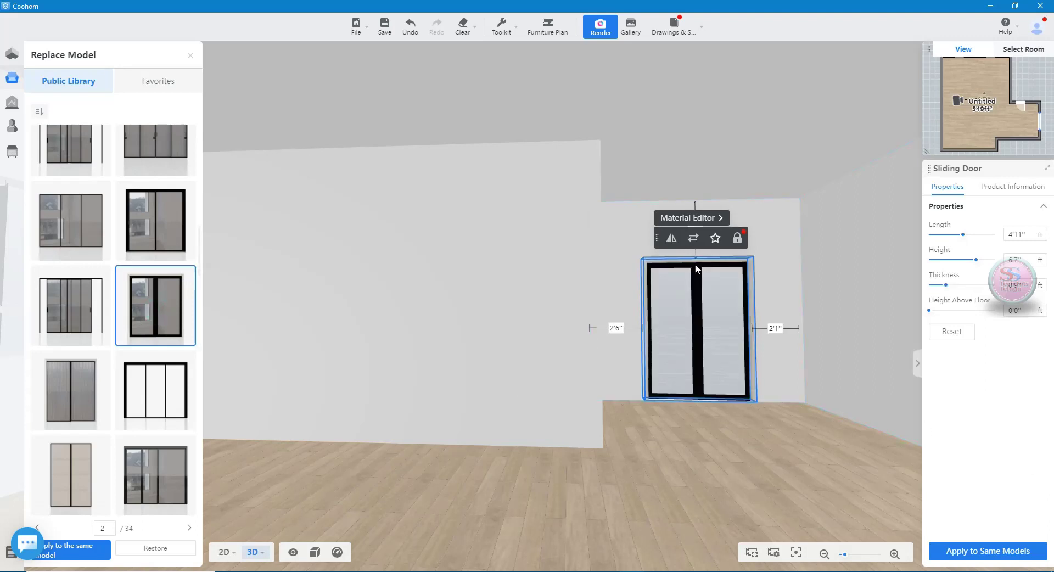
left_click(222, 553)
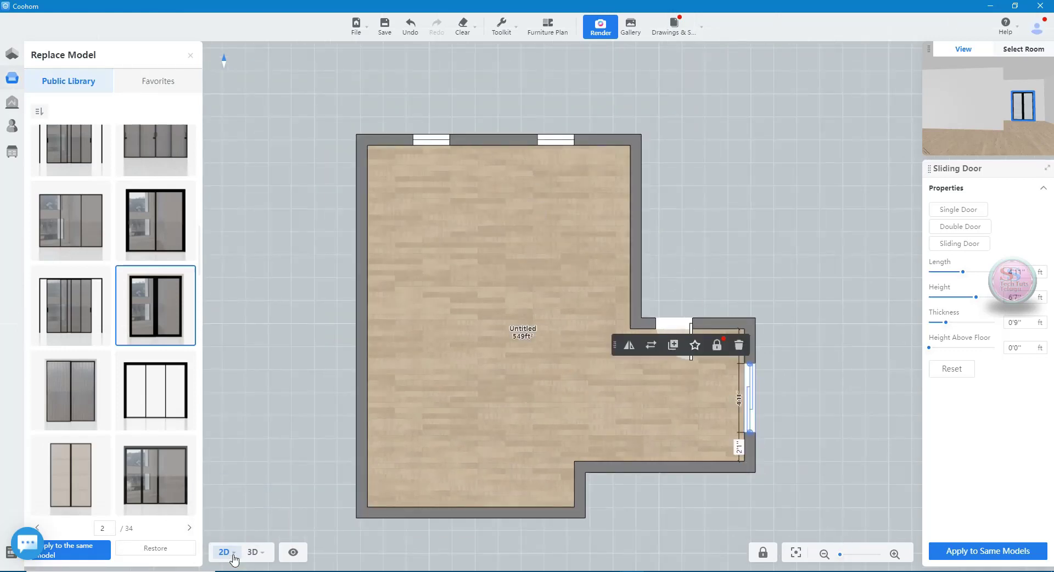
left_click(252, 553)
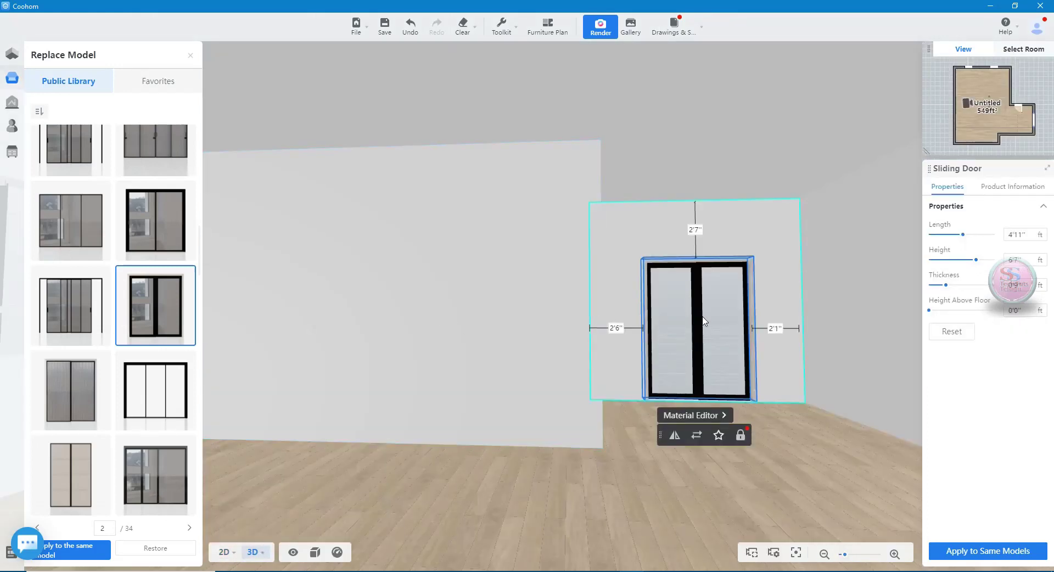
- Apply the chosen sliding door model and select the left window on the windowed wall
left_click_drag(330, 330, 161, 305)
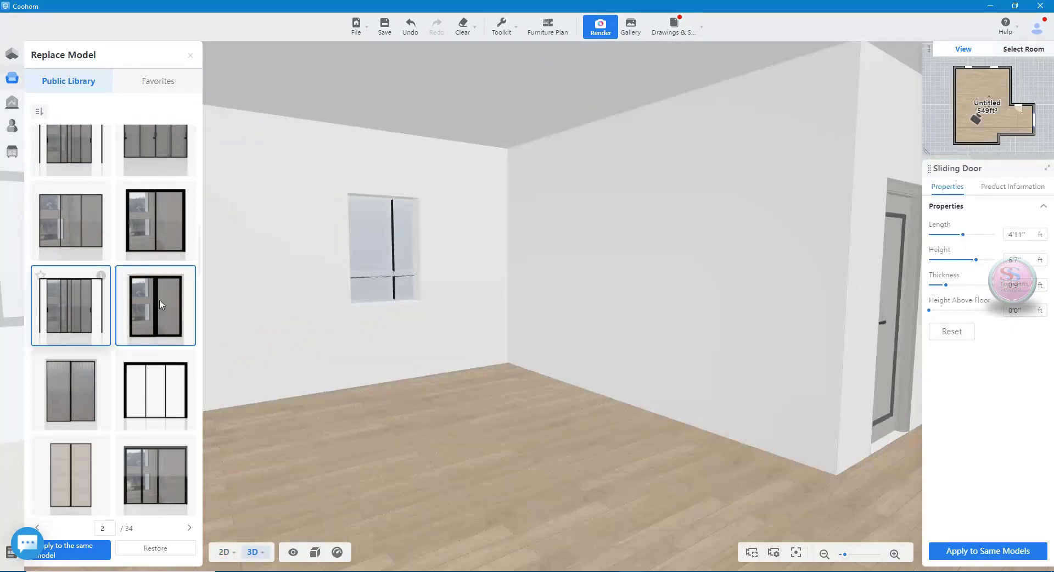
left_click(161, 304)
left_click_drag(360, 266, 275, 254)
scroll(326, 279, "up", 2)
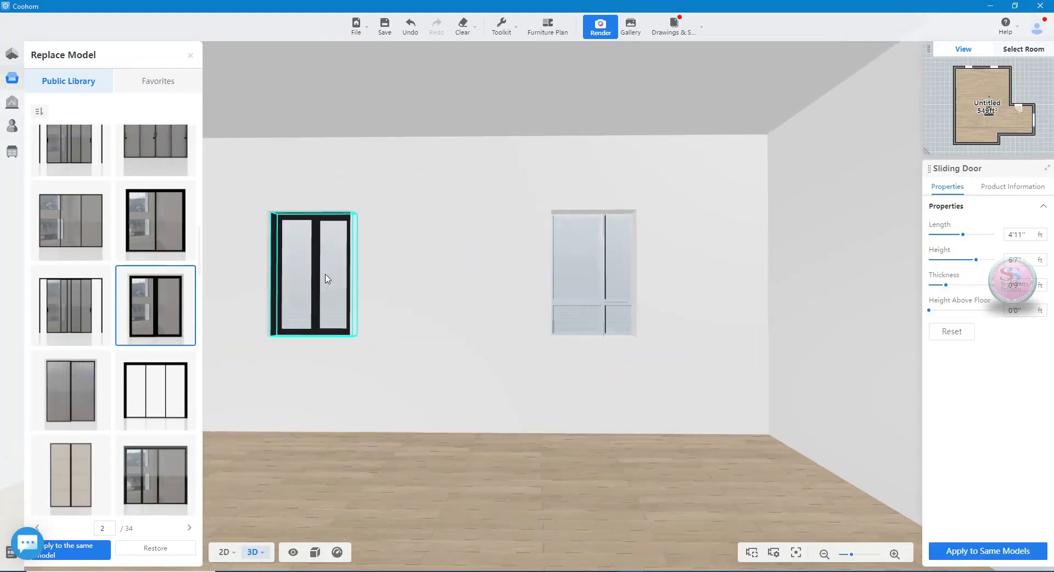
left_click(314, 276)
mouse_move(1022, 234)
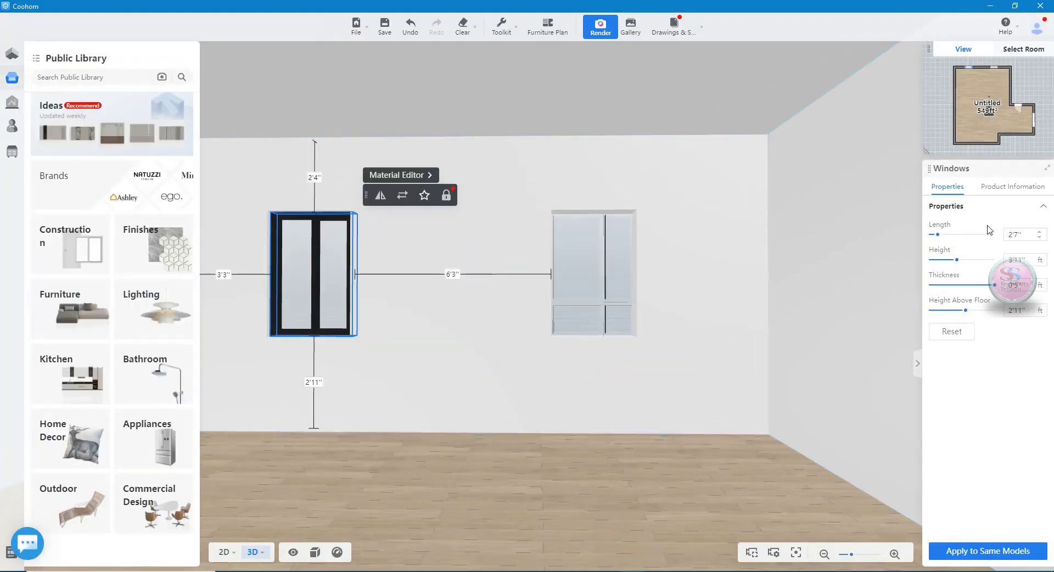
- Widen the left window to 4'8" and make it taller
left_click_drag(938, 239, 947, 240)
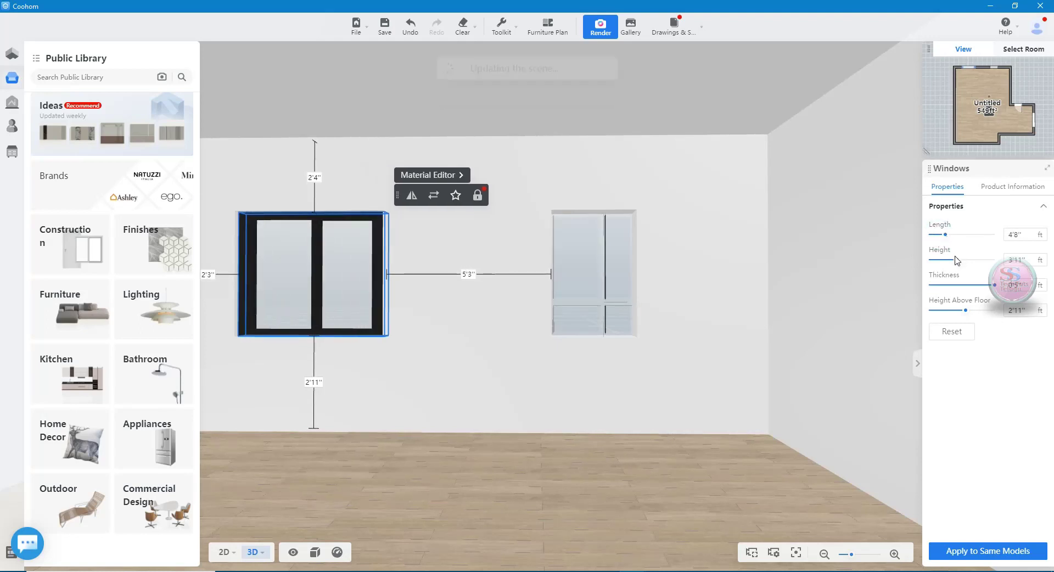
left_click_drag(957, 260, 959, 259)
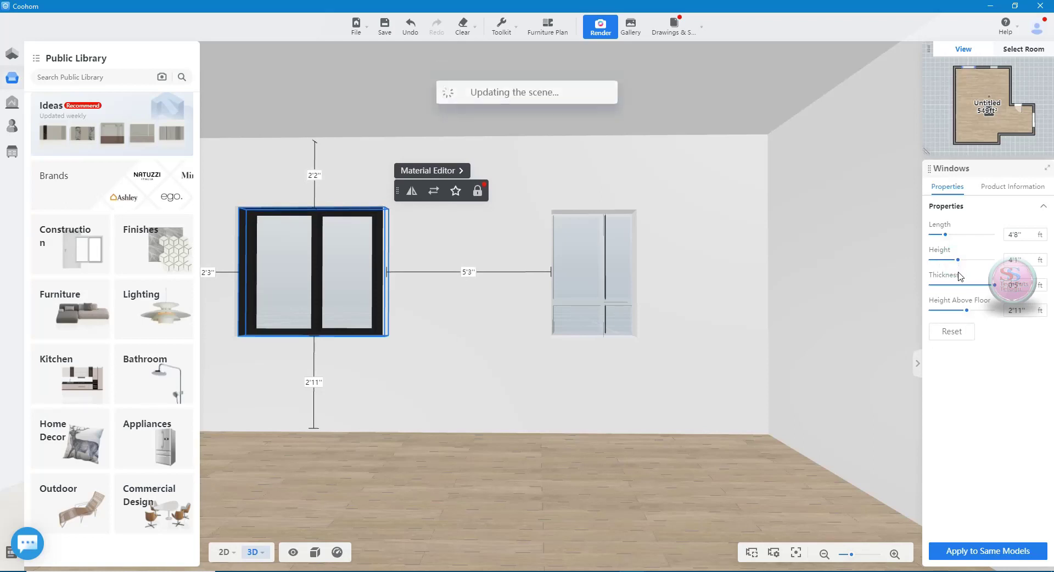
left_click_drag(959, 276, 967, 278)
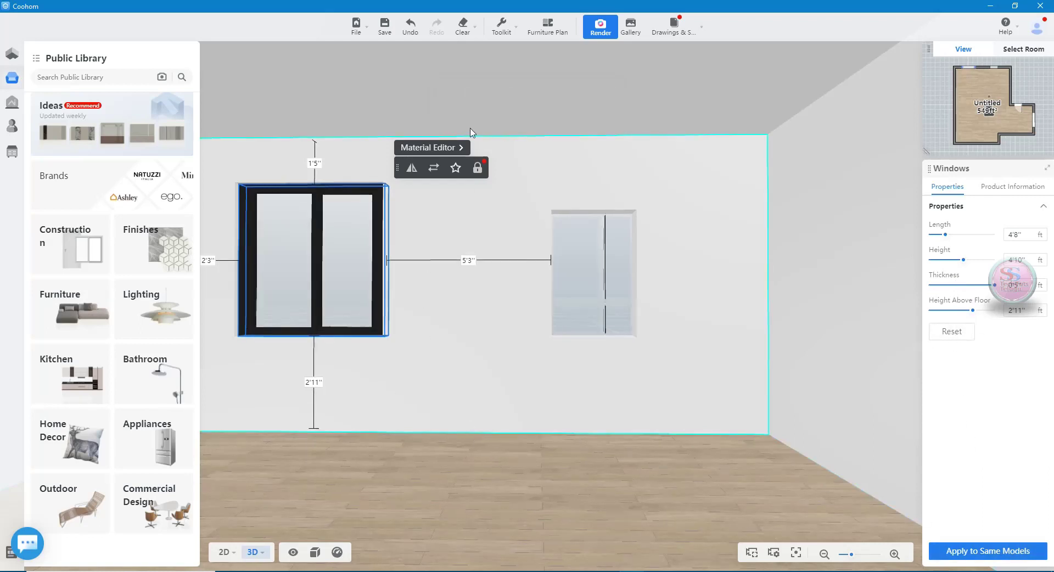
left_click(221, 553)
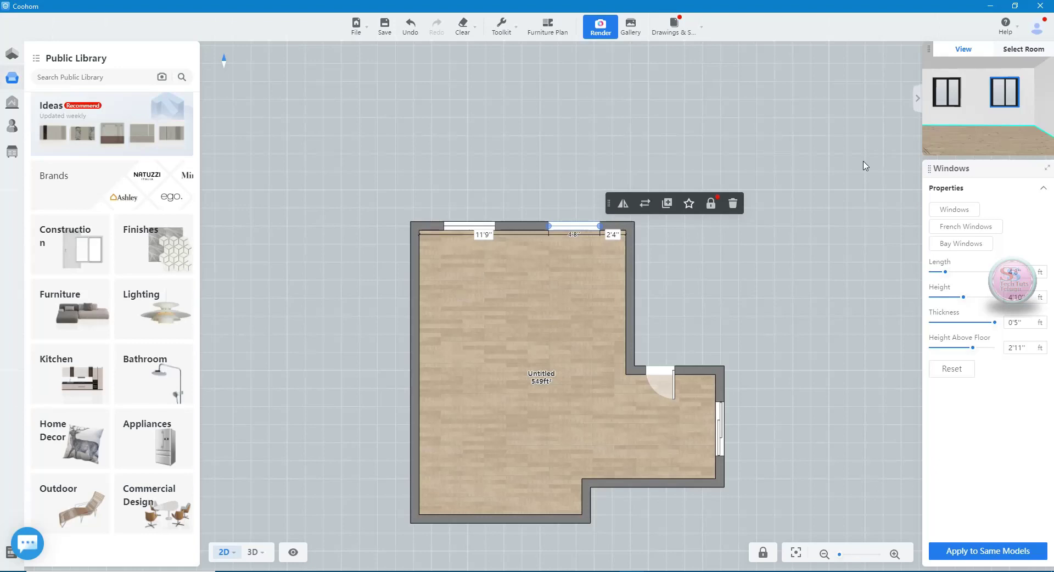
left_click(254, 553)
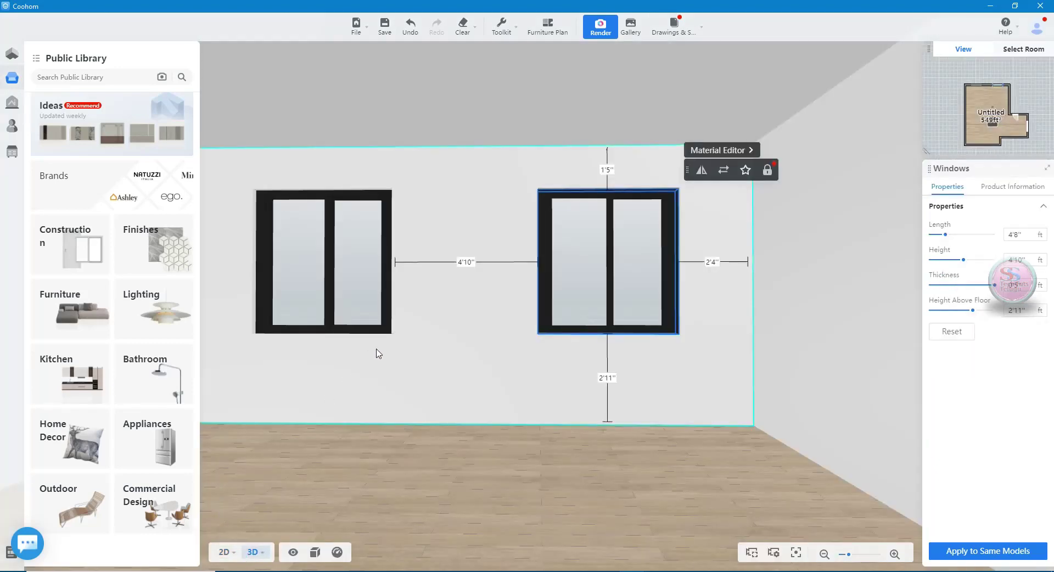
scroll(454, 357, "down", 5)
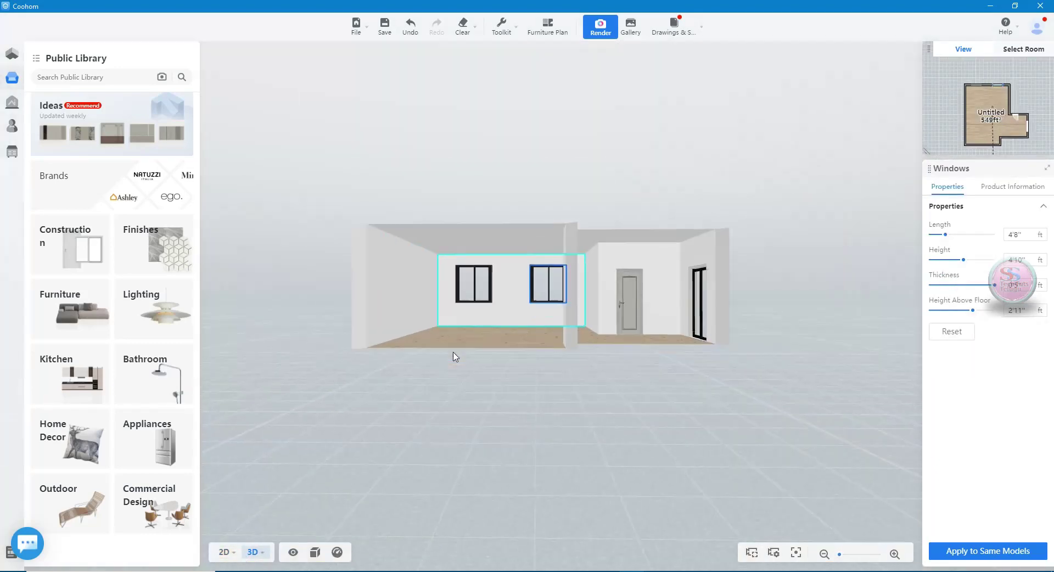
scroll(470, 324, "up", 2)
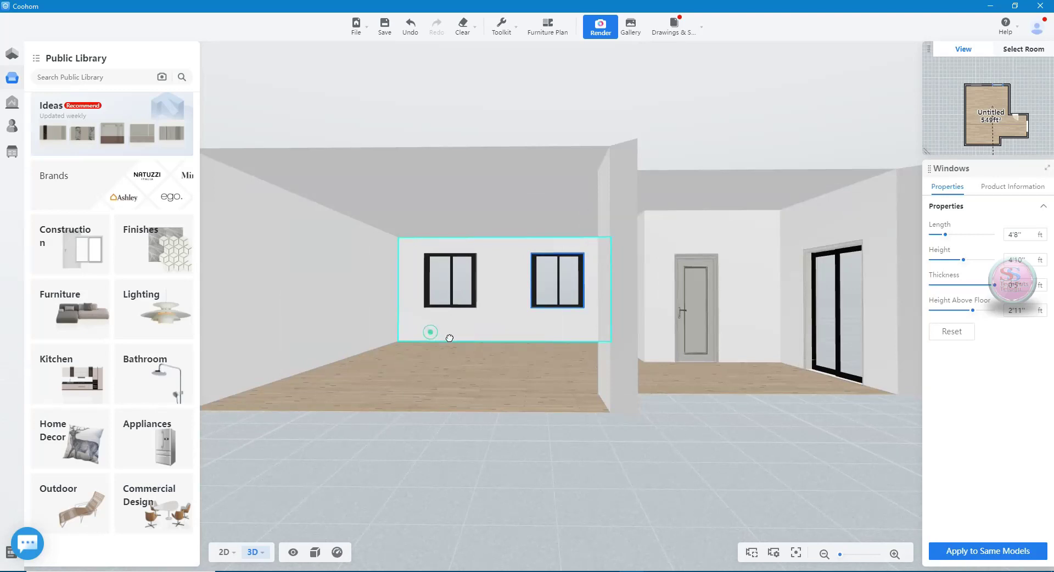
scroll(456, 337, "up", 3)
scroll(466, 342, "down", 2)
mouse_move(473, 353)
left_mouse_down()
mouse_move(471, 394)
mouse_move(454, 377)
left_mouse_up()
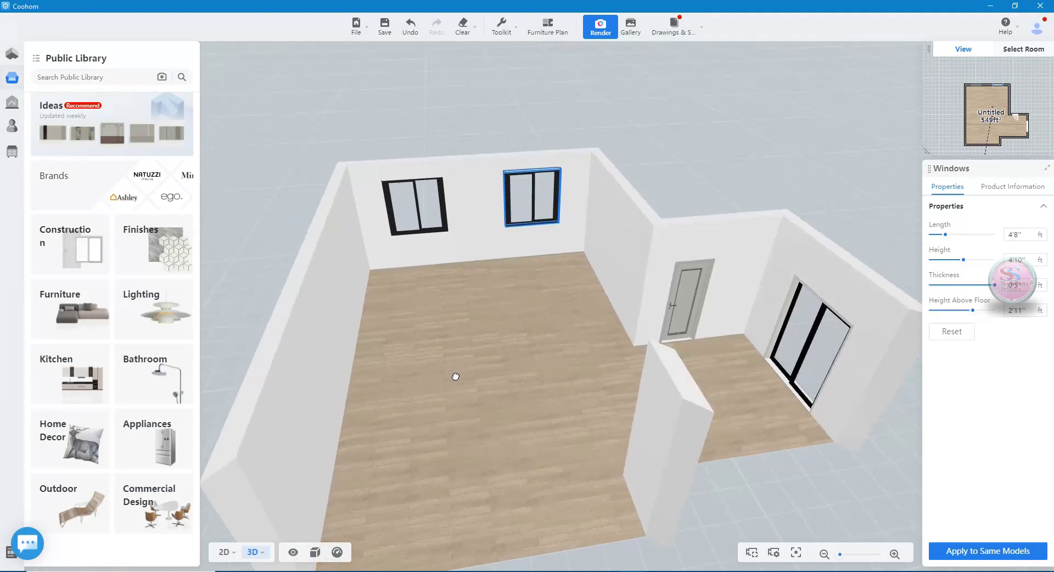
left_click(225, 553)
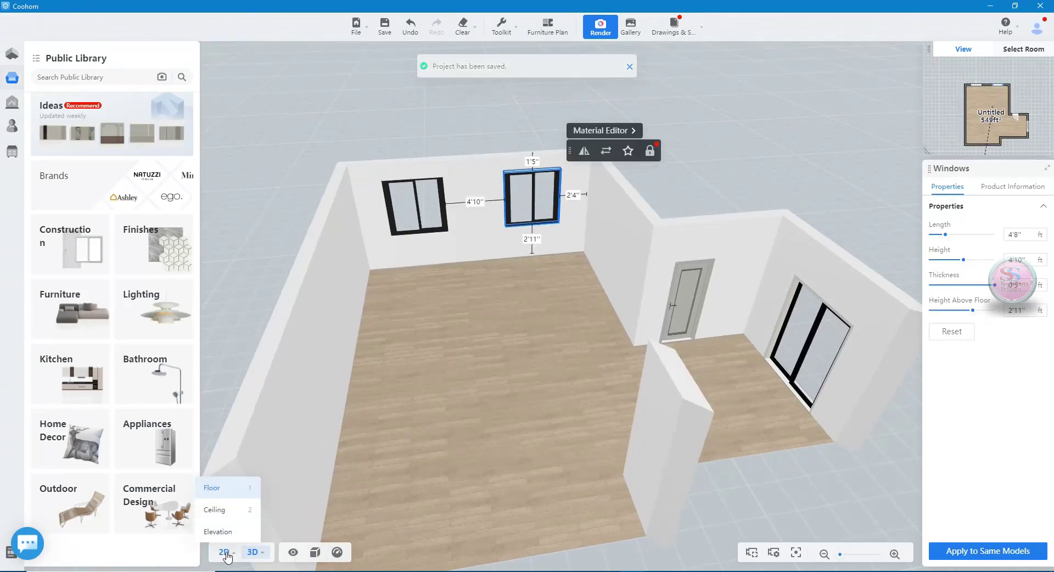
left_click(225, 553)
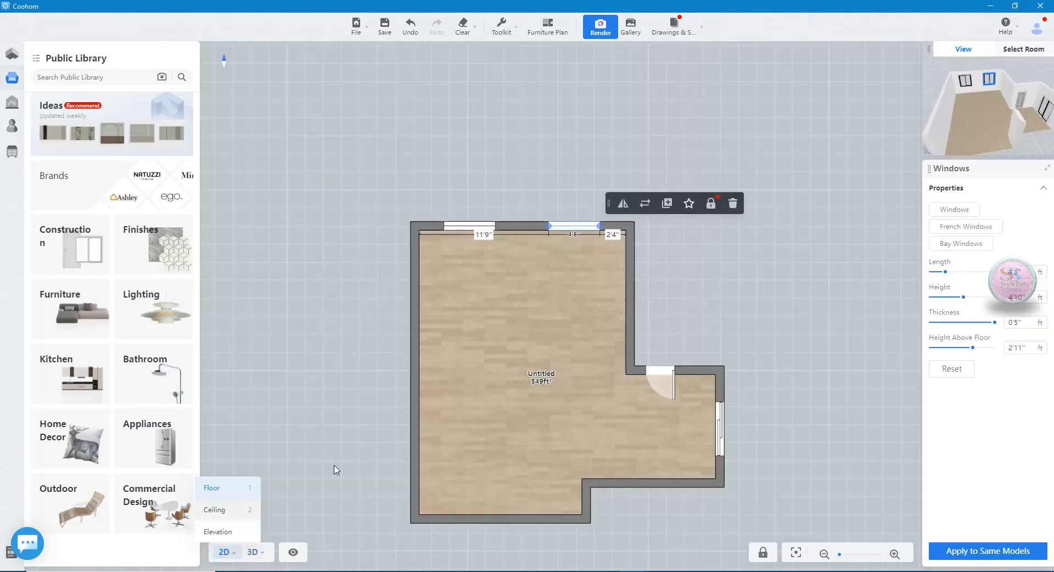
- Drag a king bed with bedside tables from Furniture > Beds into the room's upper right
left_click(13, 53)
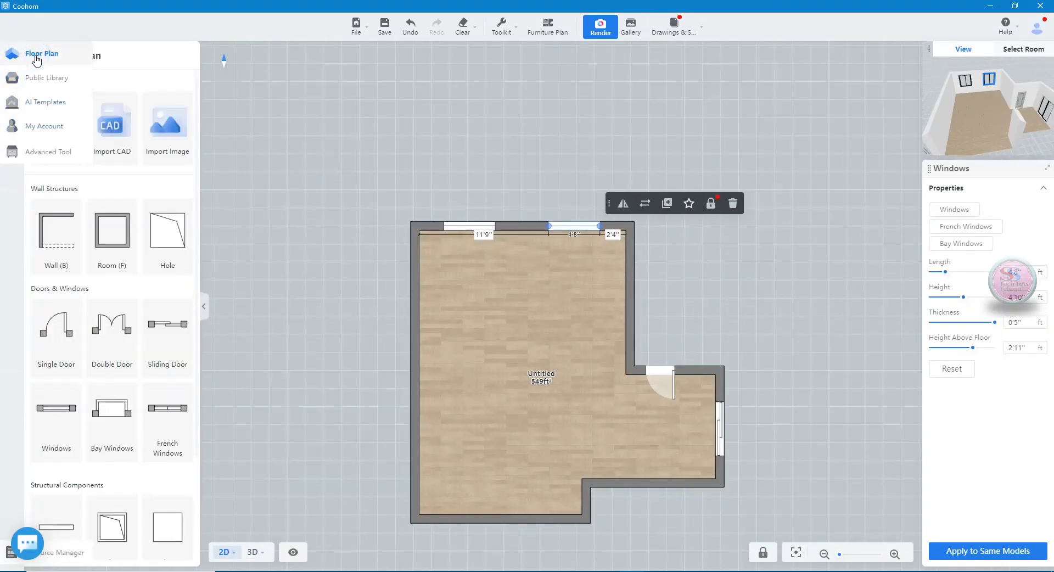
left_click(41, 79)
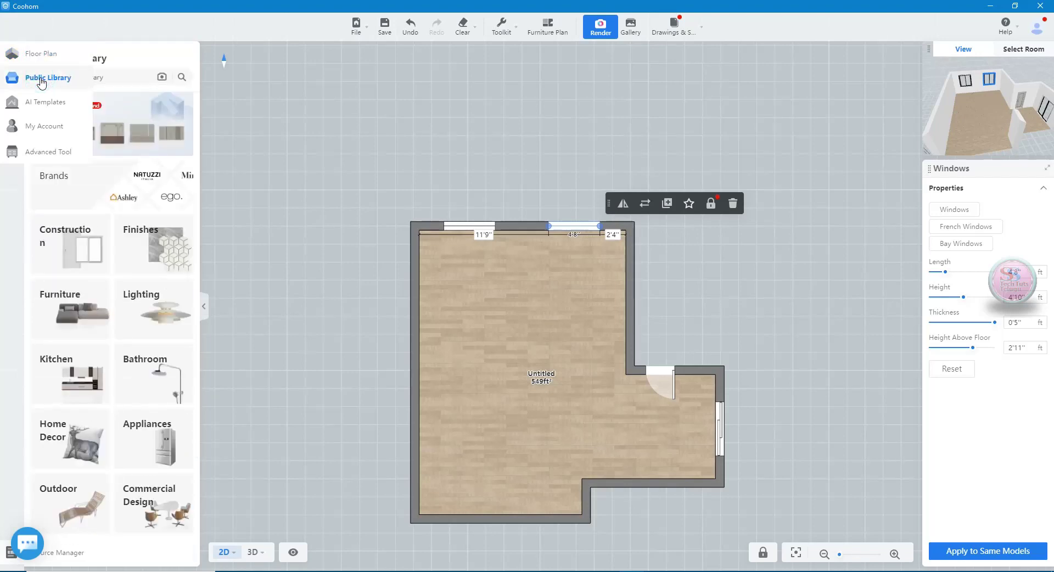
left_click(68, 310)
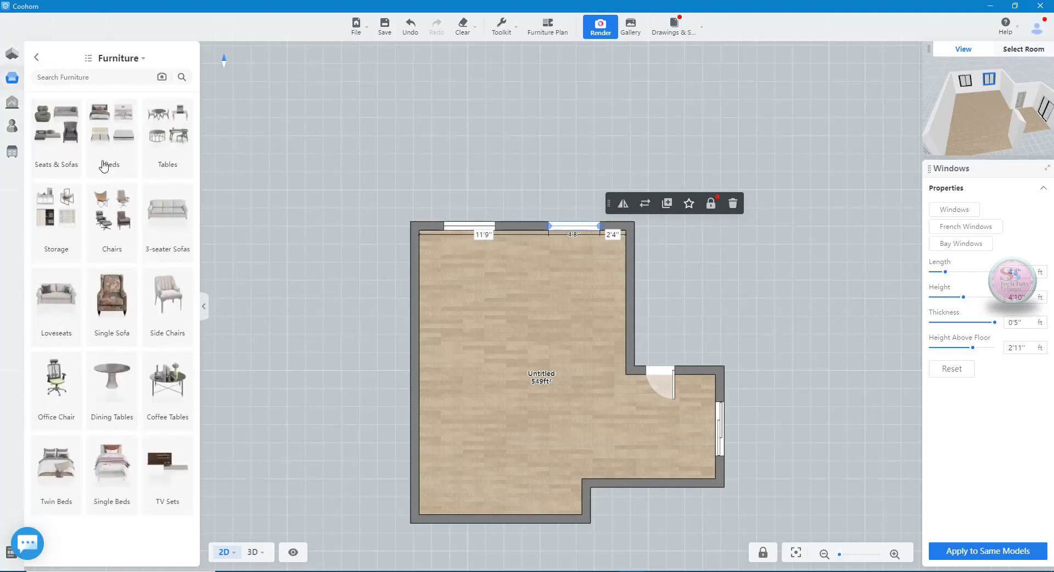
left_click(107, 121)
mouse_move(154, 376)
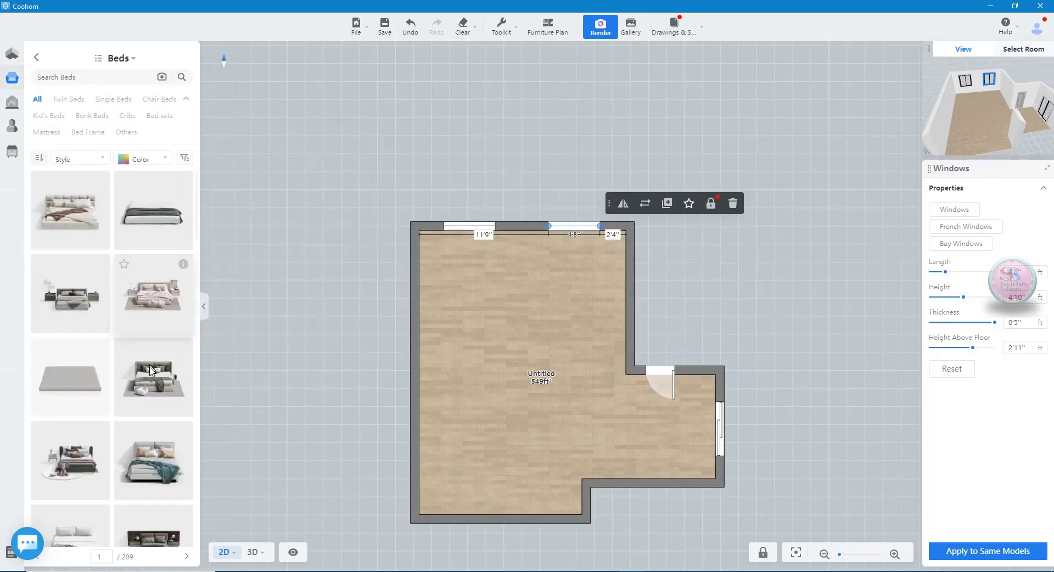
scroll(164, 372, "down", 1)
scroll(163, 372, "down", 2)
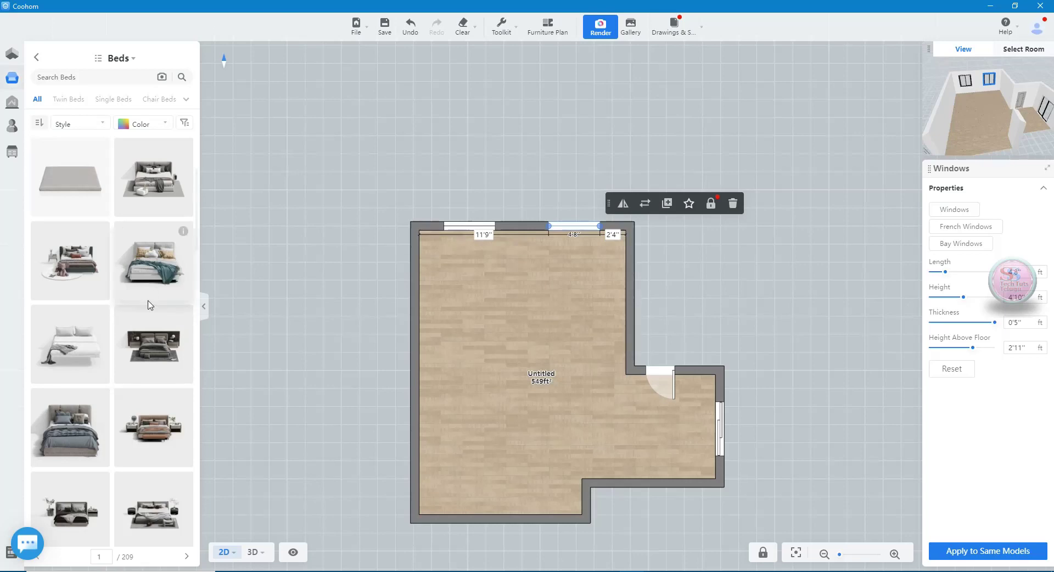
scroll(146, 303, "down", 2)
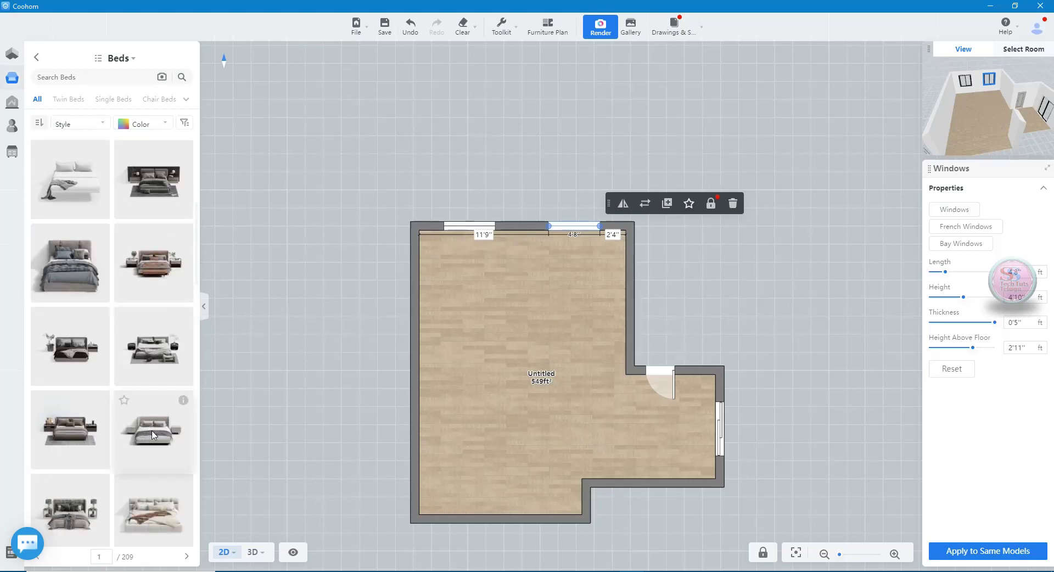
mouse_move(153, 435)
left_mouse_down()
mouse_move(595, 302)
mouse_move(559, 316)
mouse_move(577, 316)
left_mouse_up()
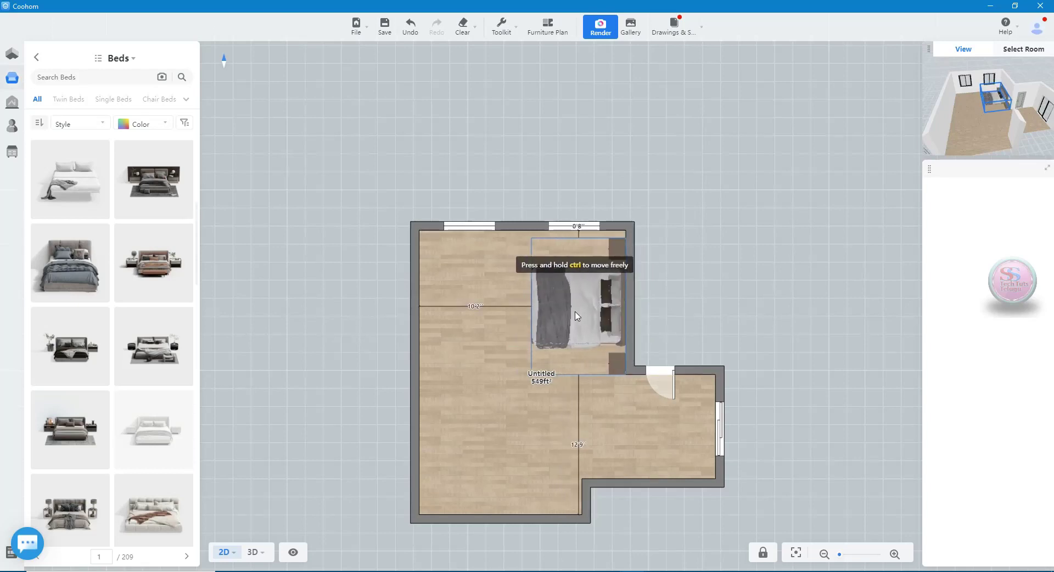
left_click(575, 314)
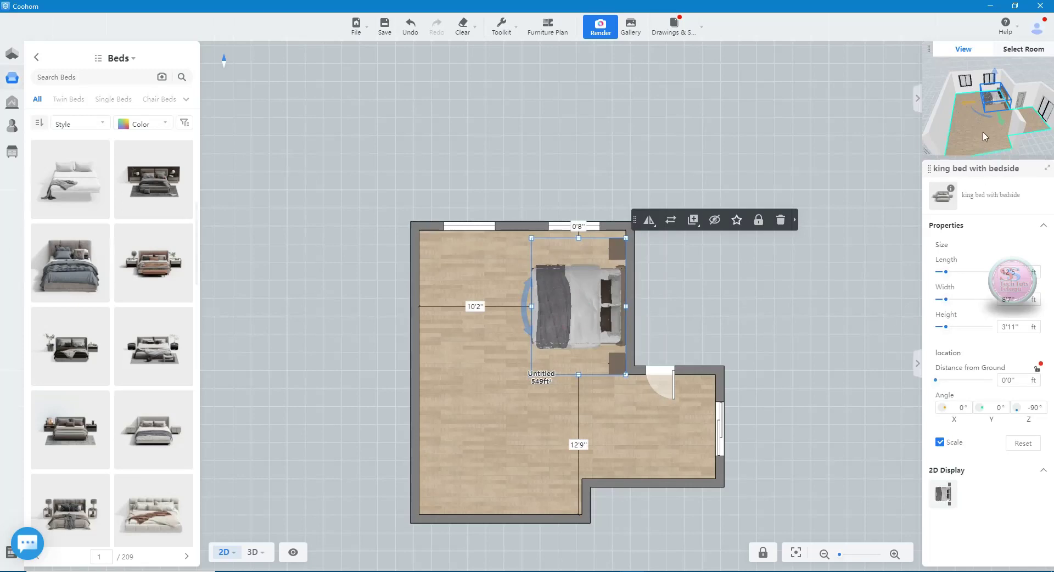
mouse_move(918, 98)
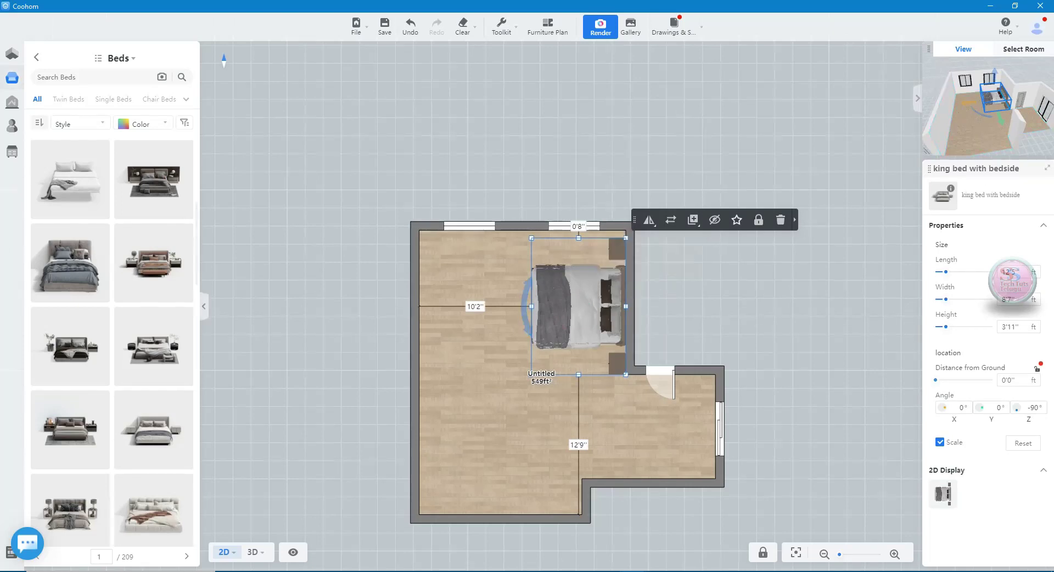
- View the room in 3D and select the new king bed
left_click(253, 552)
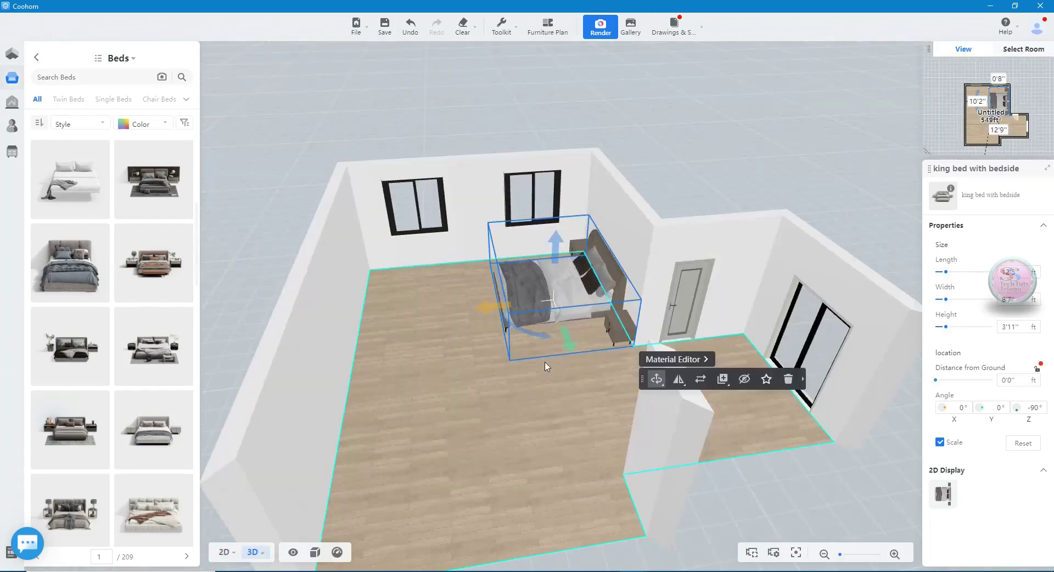
scroll(524, 344, "up", 5)
scroll(560, 326, "up", 3)
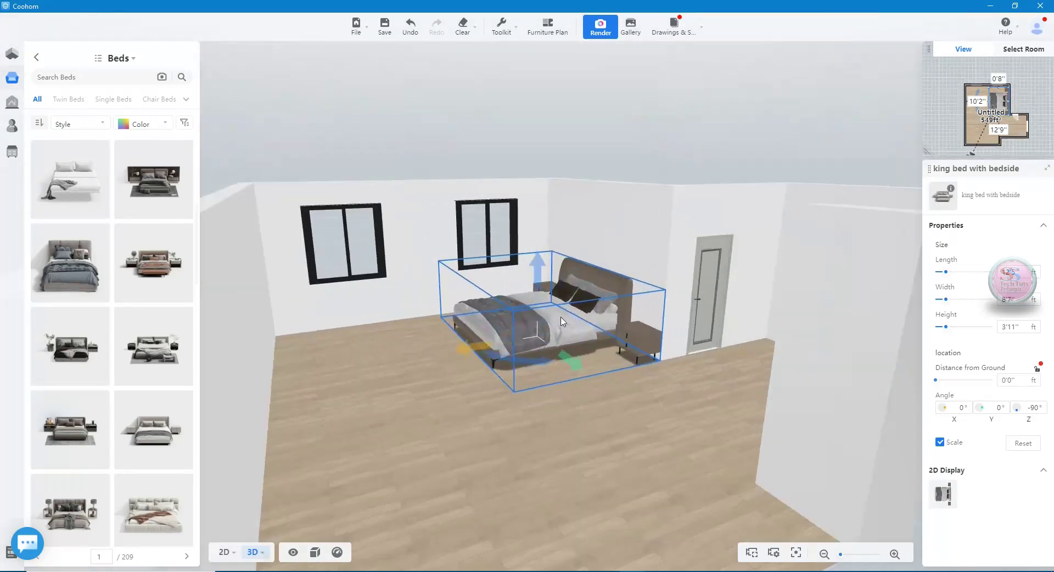
scroll(560, 326, "down", 3)
left_click(506, 354)
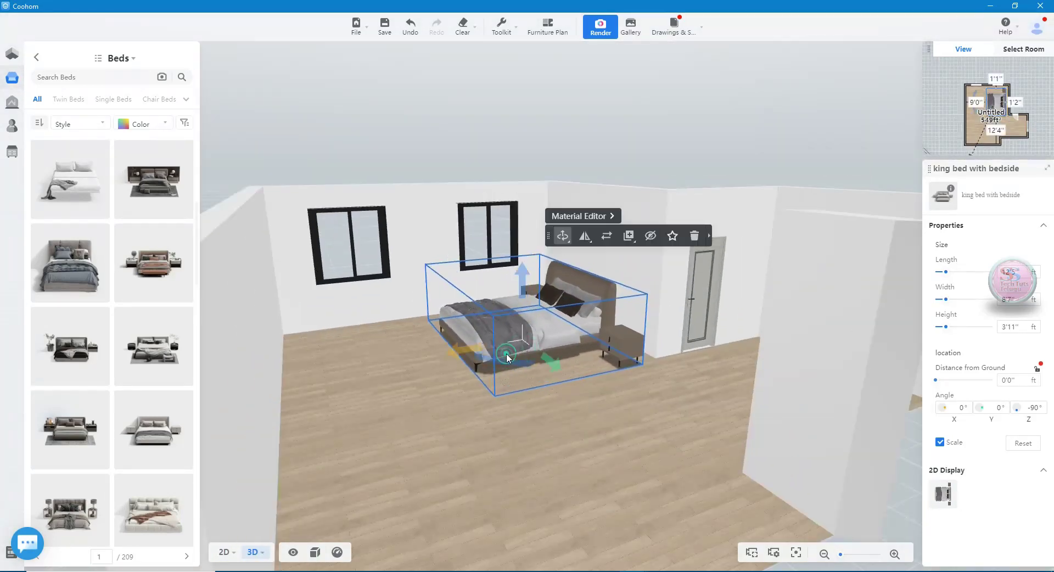
scroll(516, 356, "up", 2)
scroll(494, 368, "up", 1)
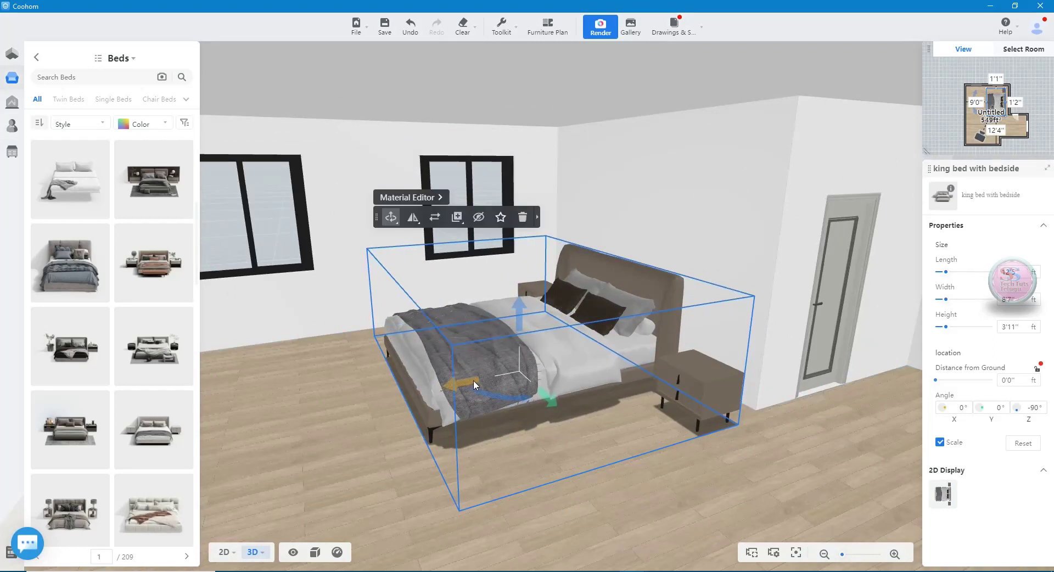
- Reposition the bed with the move arrows so it rests on the floor below the windows
left_click_drag(460, 384, 481, 386)
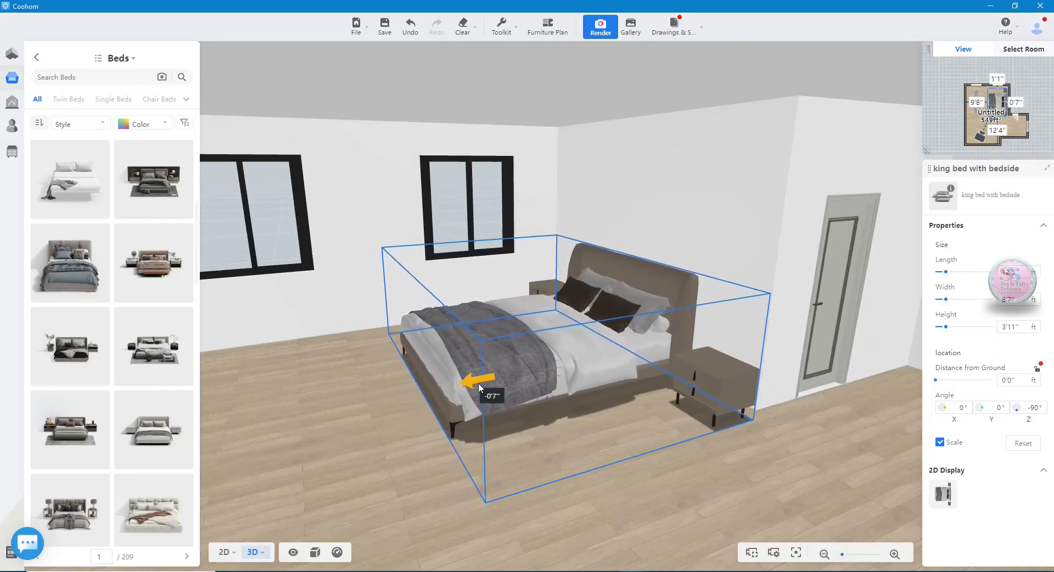
mouse_move(539, 303)
left_mouse_down()
mouse_move(539, 286)
mouse_move(554, 389)
left_mouse_up()
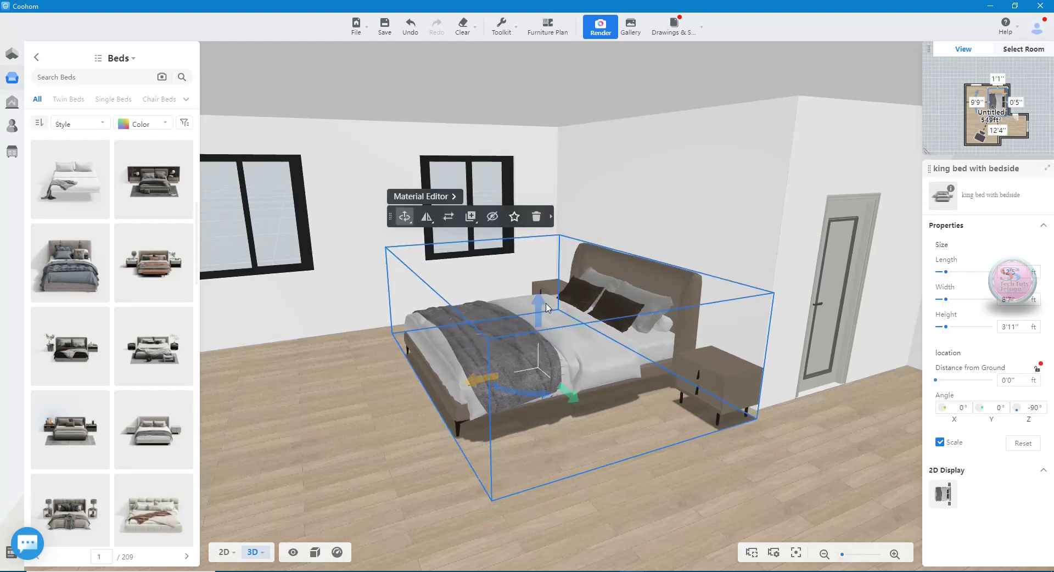
mouse_move(537, 310)
left_mouse_down()
mouse_move(536, 324)
mouse_move(537, 309)
left_mouse_up()
left_click_drag(580, 404, 571, 391)
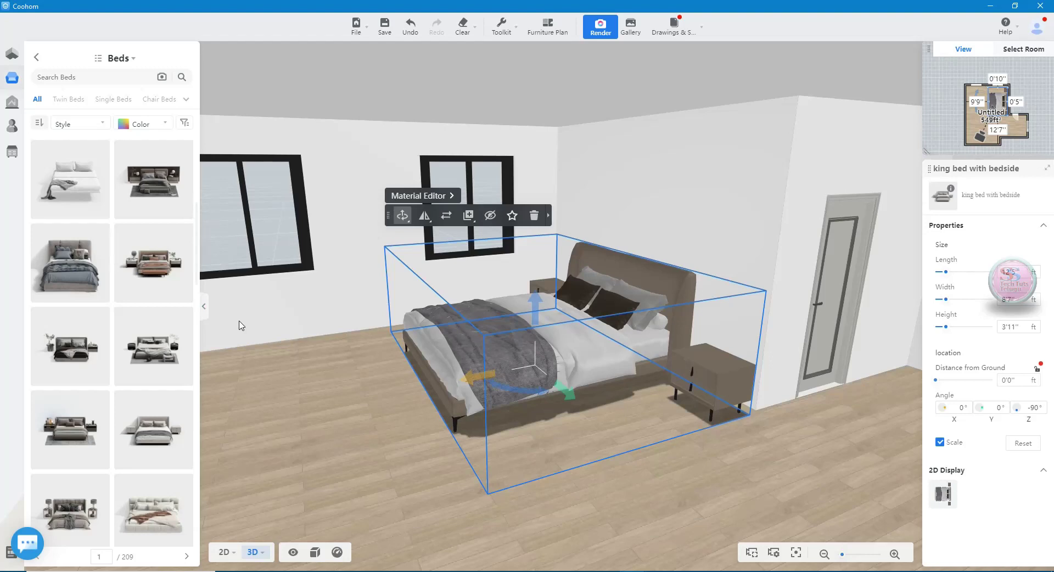
mouse_move(245, 324)
left_mouse_down()
mouse_move(341, 299)
mouse_move(289, 294)
left_mouse_up()
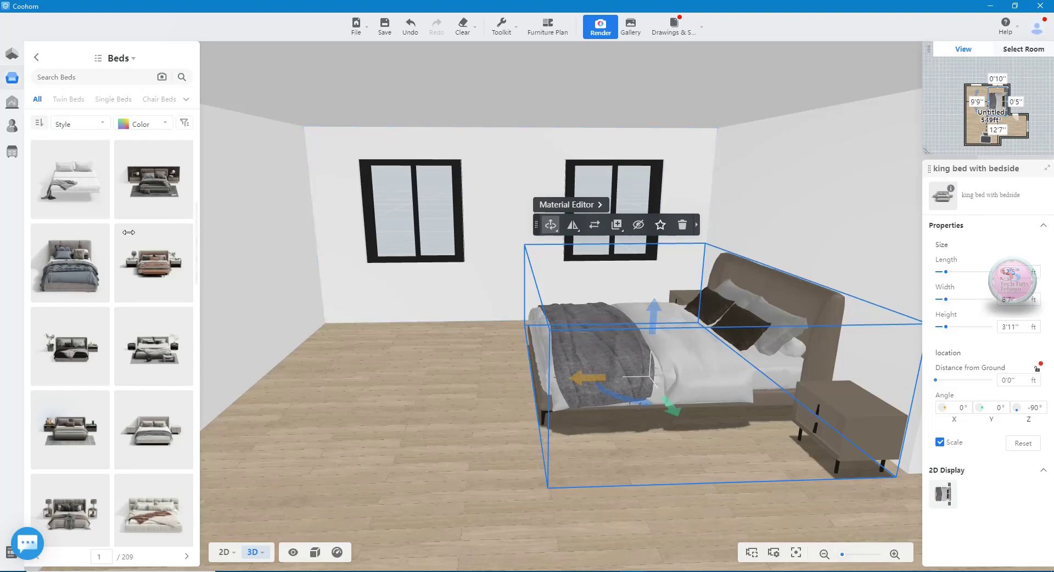
left_click(37, 57)
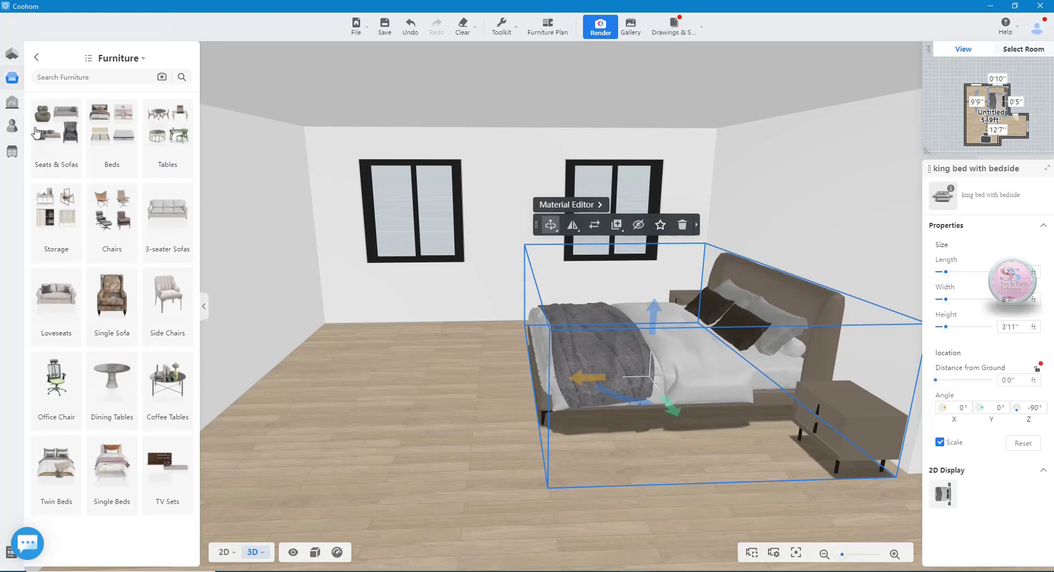
- Open Public Library > Home Decor > Curtains and scroll through the curtain styles
left_click(36, 58)
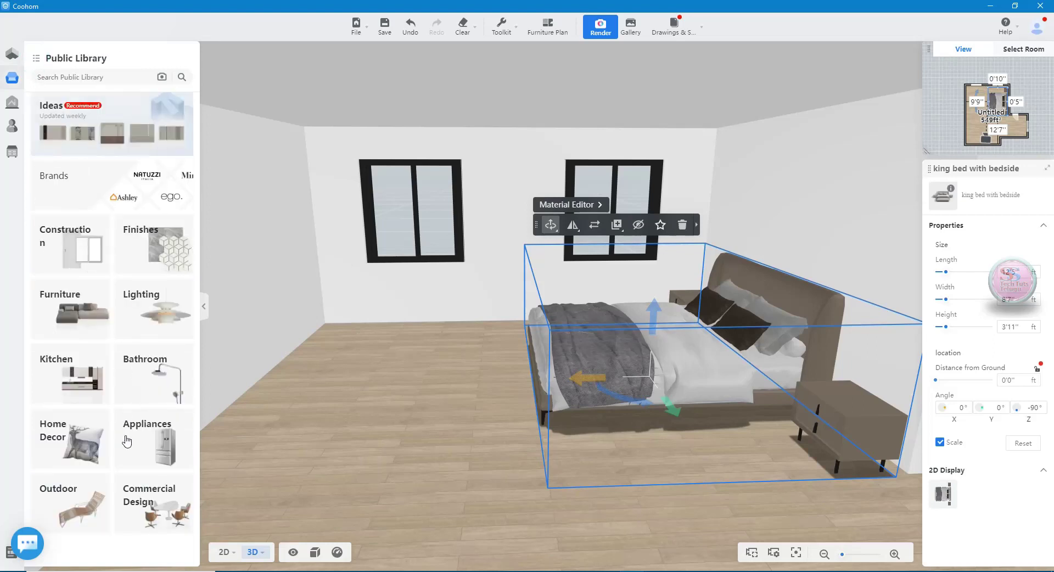
left_click(92, 445)
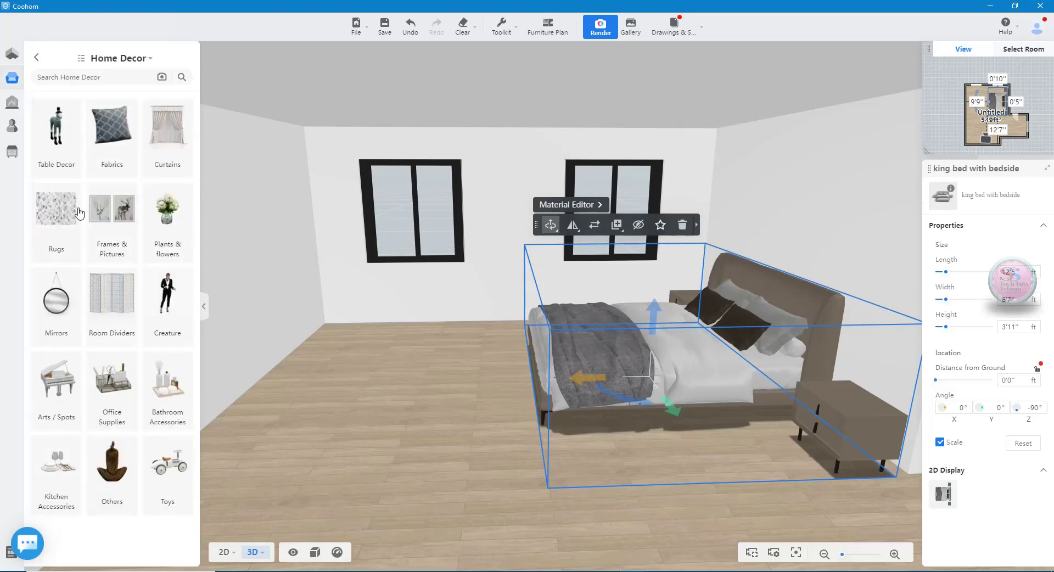
left_click(165, 132)
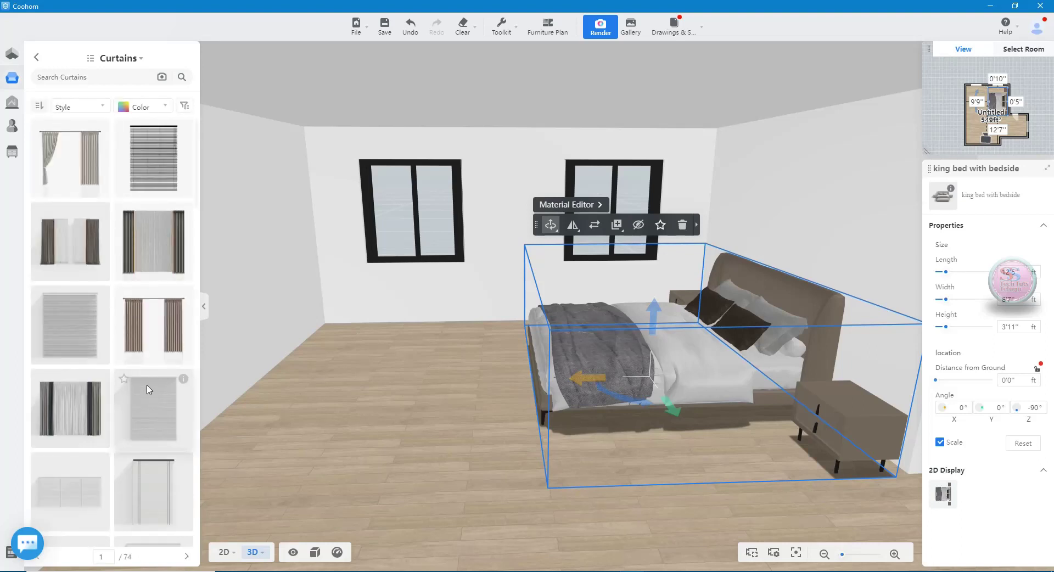
scroll(77, 220, "down", 5)
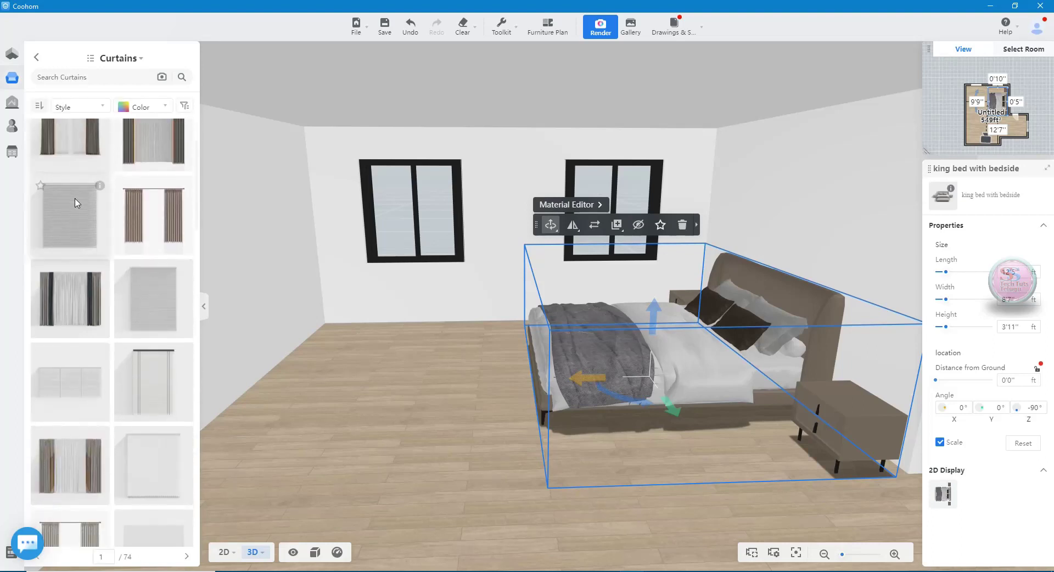
scroll(82, 253, "down", 2)
scroll(110, 377, "down", 3)
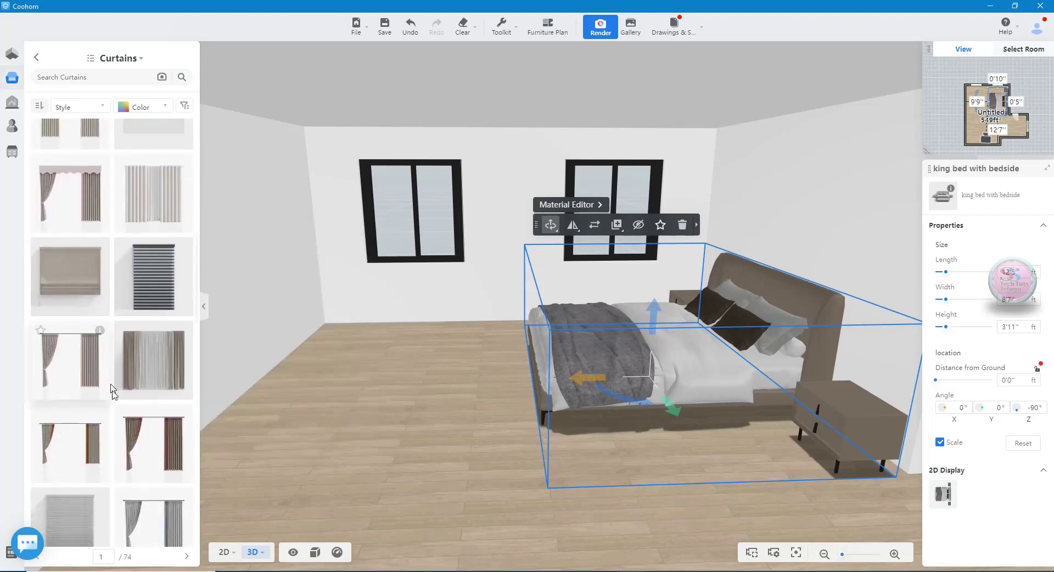
scroll(154, 454, "down", 3)
scroll(148, 443, "down", 1)
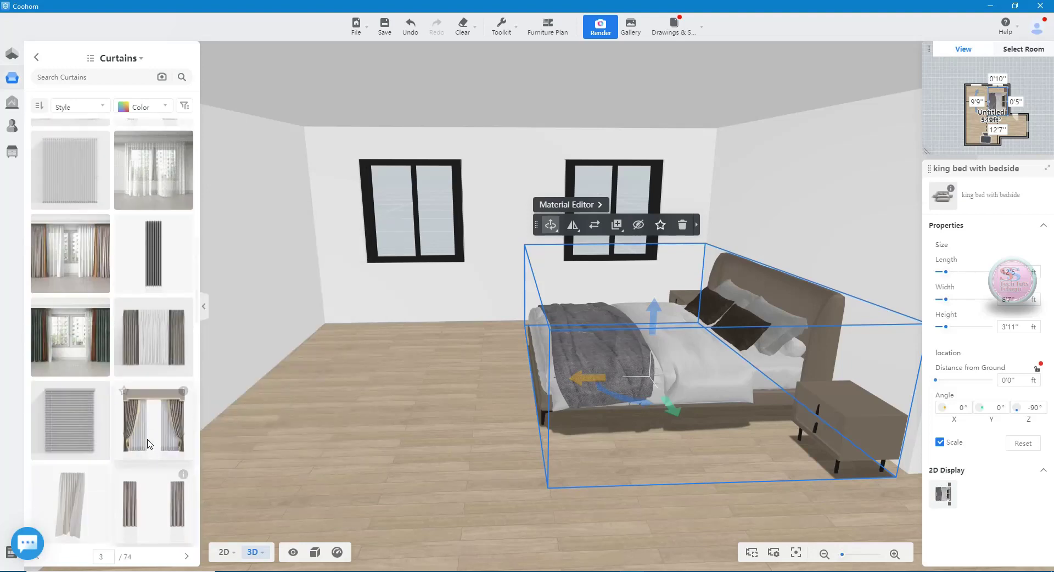
scroll(148, 448, "down", 2)
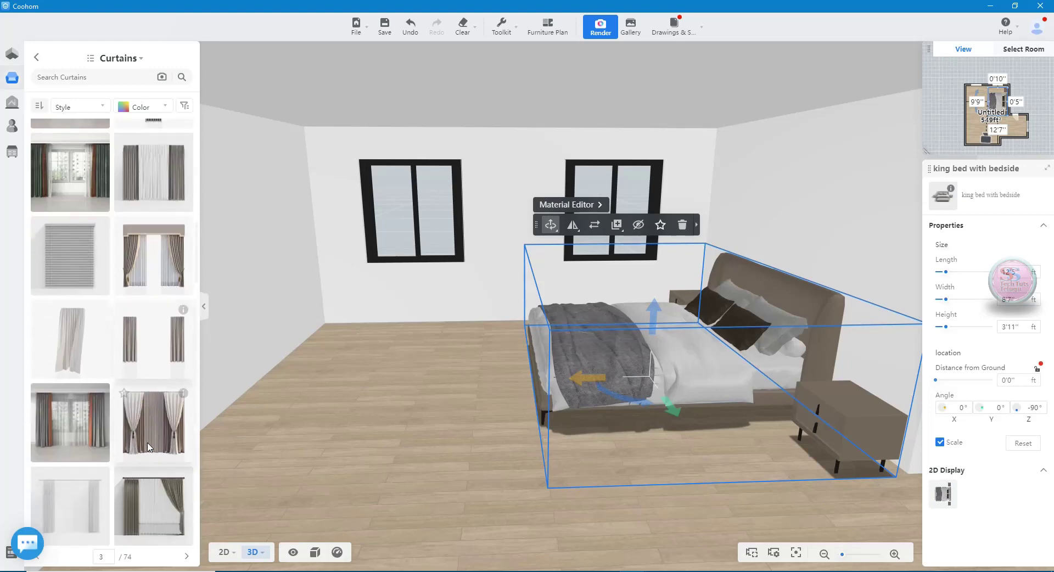
scroll(148, 448, "down", 2)
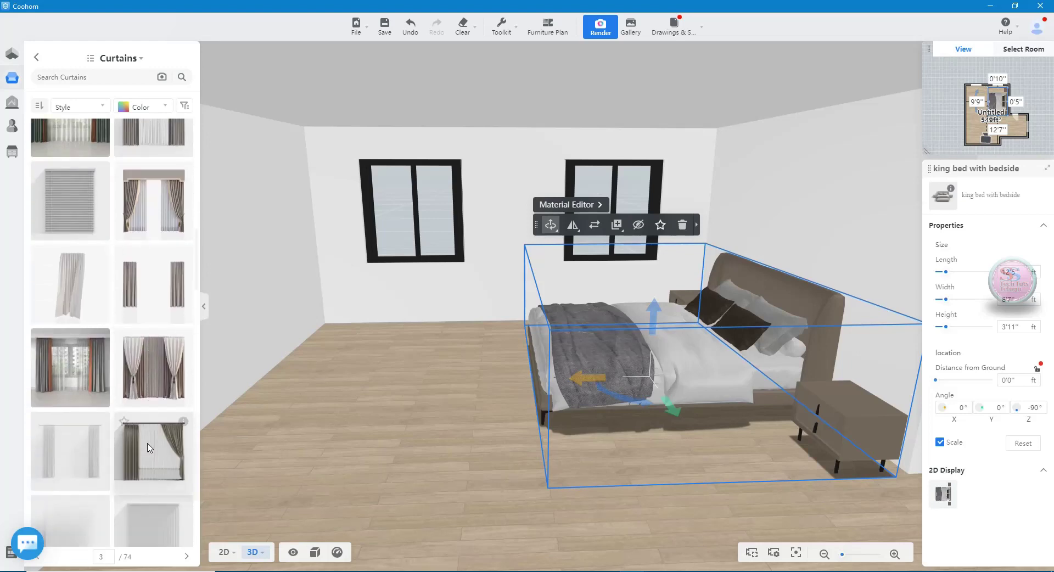
scroll(148, 448, "down", 2)
scroll(146, 443, "up", 3)
- Drop a curtain onto the back wall over the left window and save the project
scroll(146, 443, "up", 2)
mouse_move(146, 443)
left_mouse_down()
mouse_move(415, 246)
mouse_move(411, 371)
mouse_move(414, 354)
left_mouse_up()
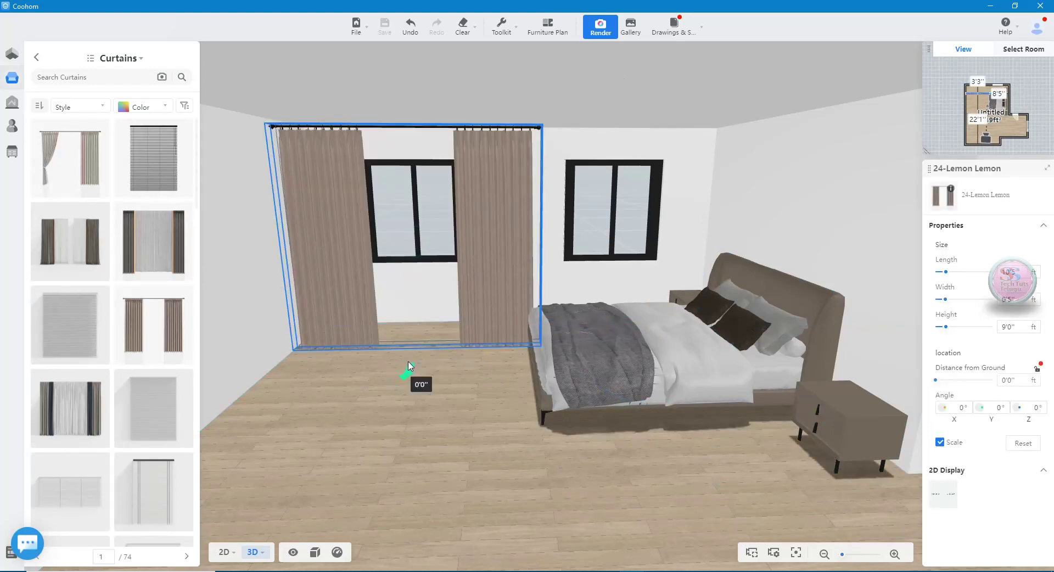
key("ctrl+s")
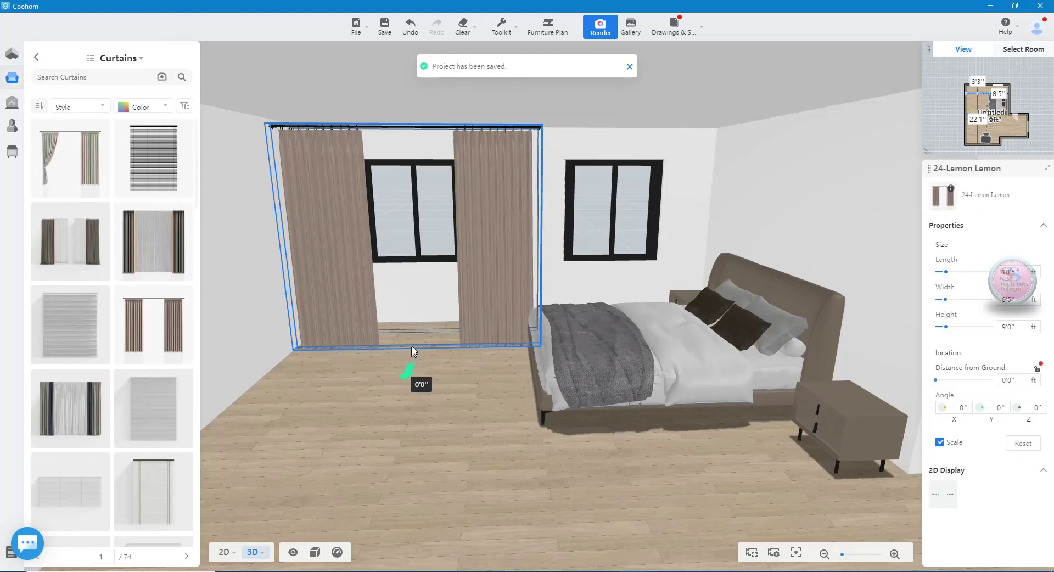
left_click_drag(413, 354, 410, 365)
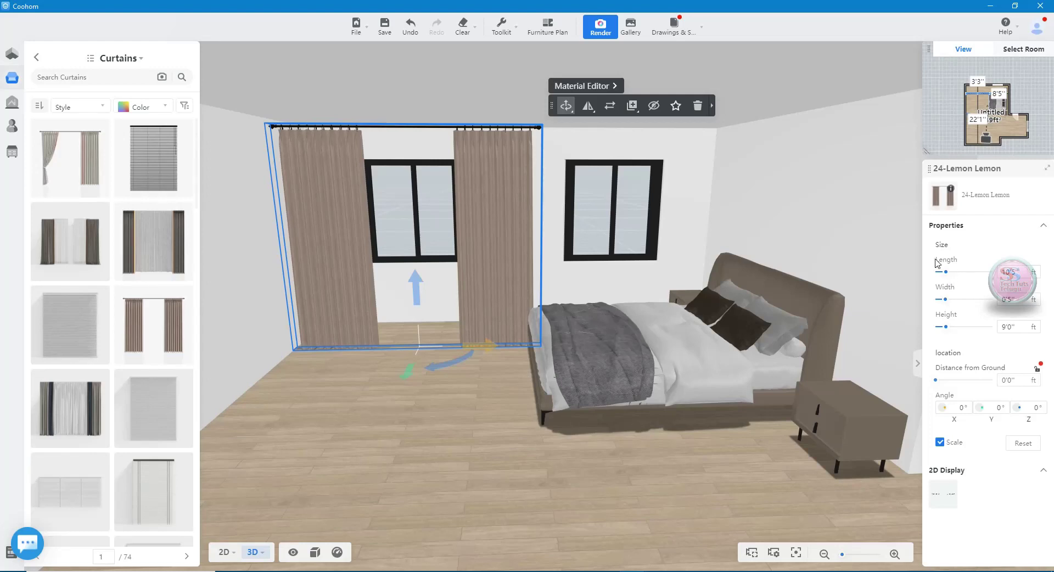
- Shrink the curtain to 6'0" tall and raise it 1'11" off the floor
left_click_drag(946, 277, 944, 277)
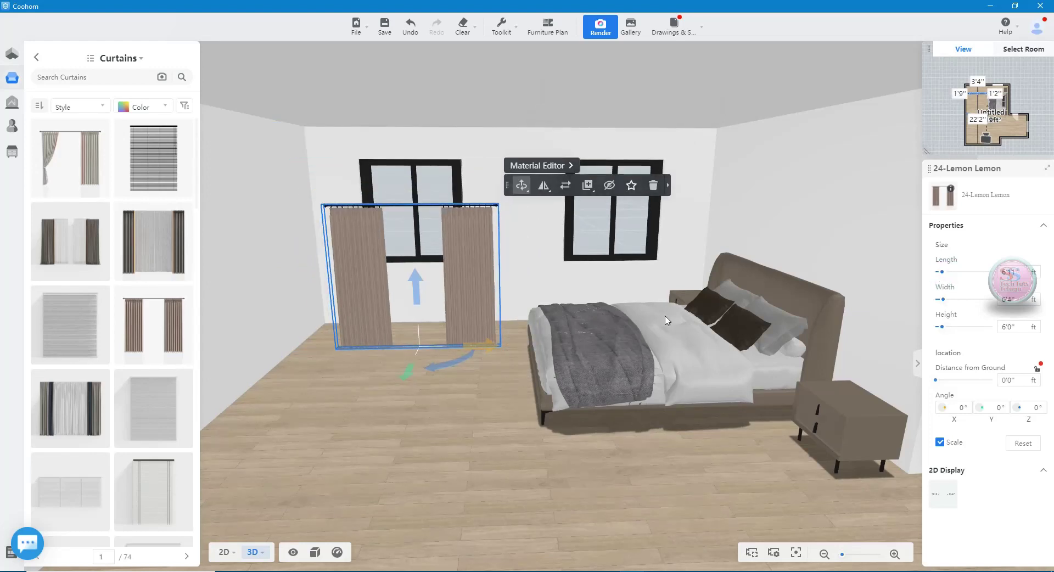
left_click_drag(416, 283, 414, 233)
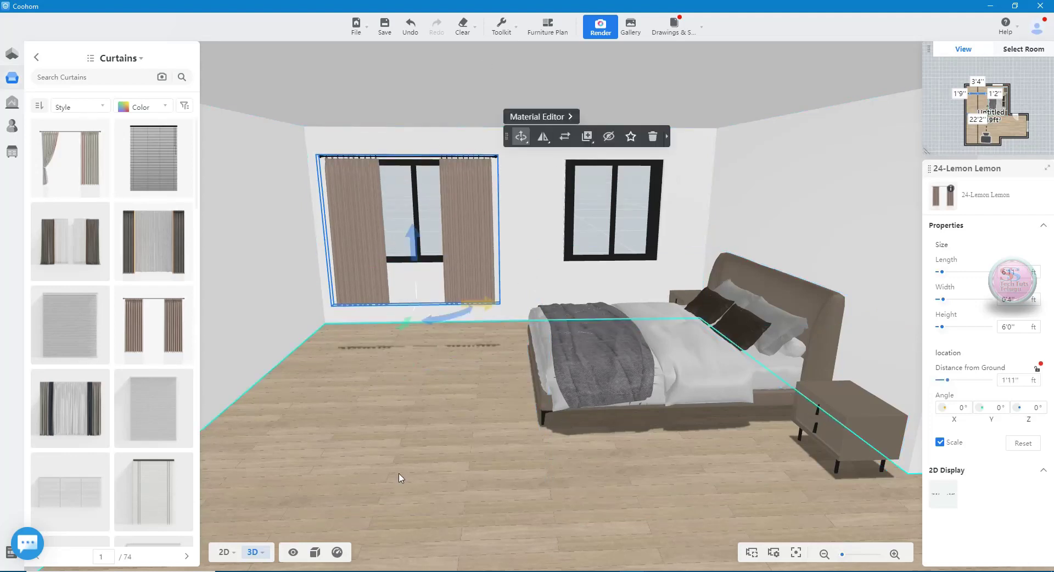
left_click(223, 552)
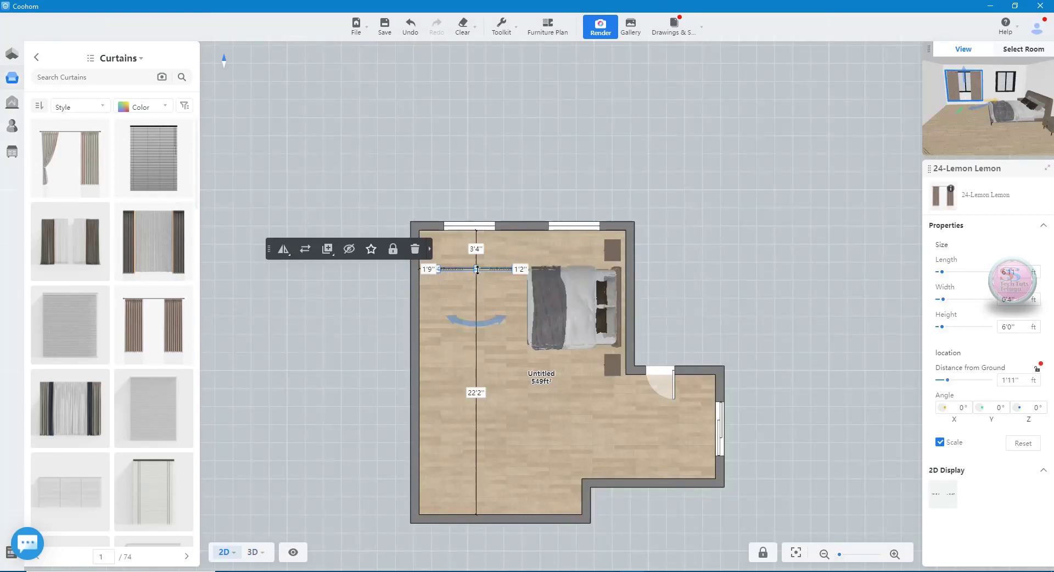
- Move the curtain flush against the back wall over the left window, undoing an accidental depth change
left_click_drag(477, 269, 477, 249)
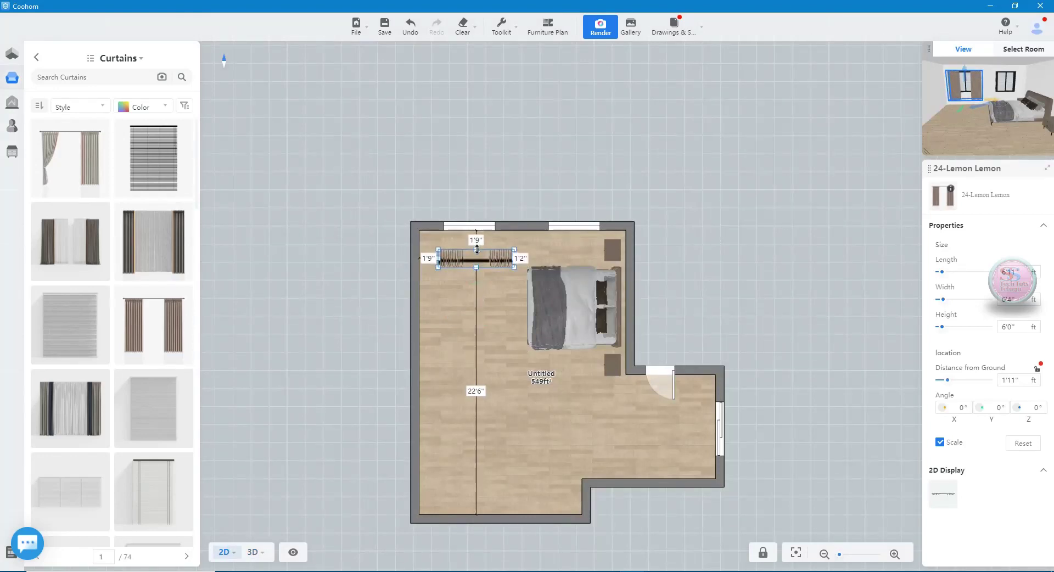
key("ctrl+z")
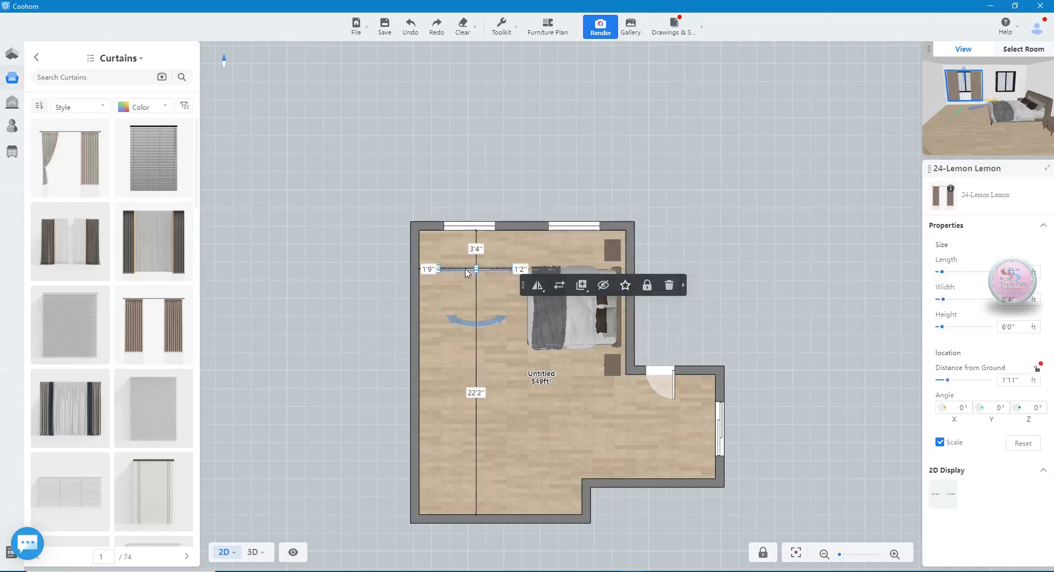
mouse_move(445, 273)
left_mouse_down()
mouse_move(439, 230)
mouse_move(446, 304)
left_mouse_up()
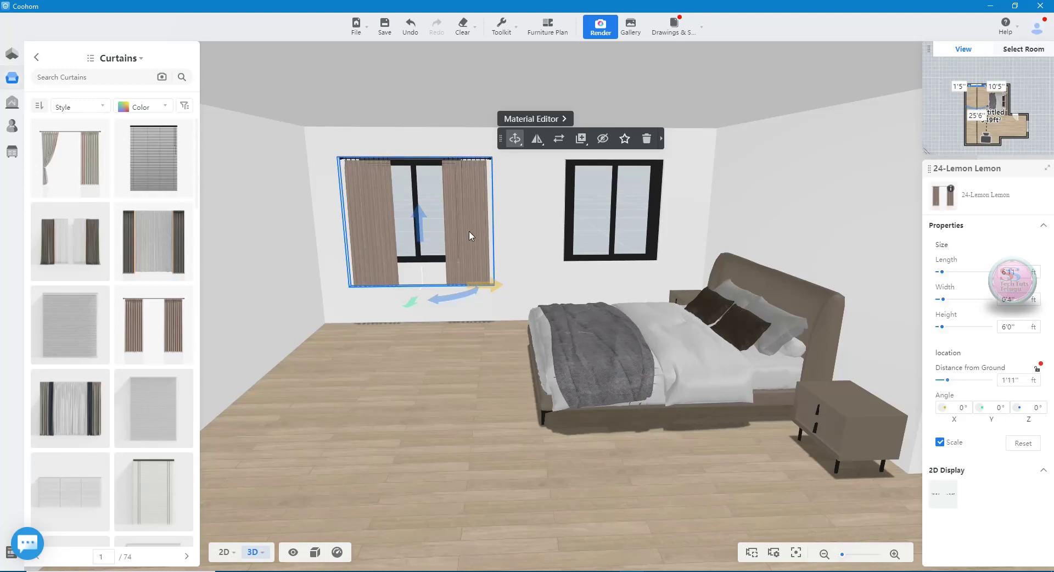
left_click(224, 552)
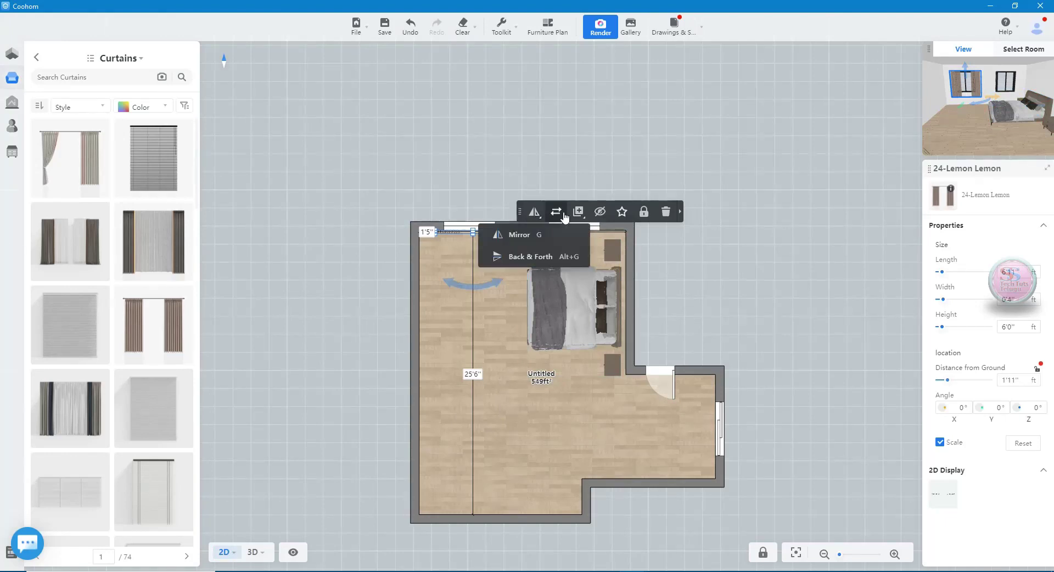
mouse_move(578, 212)
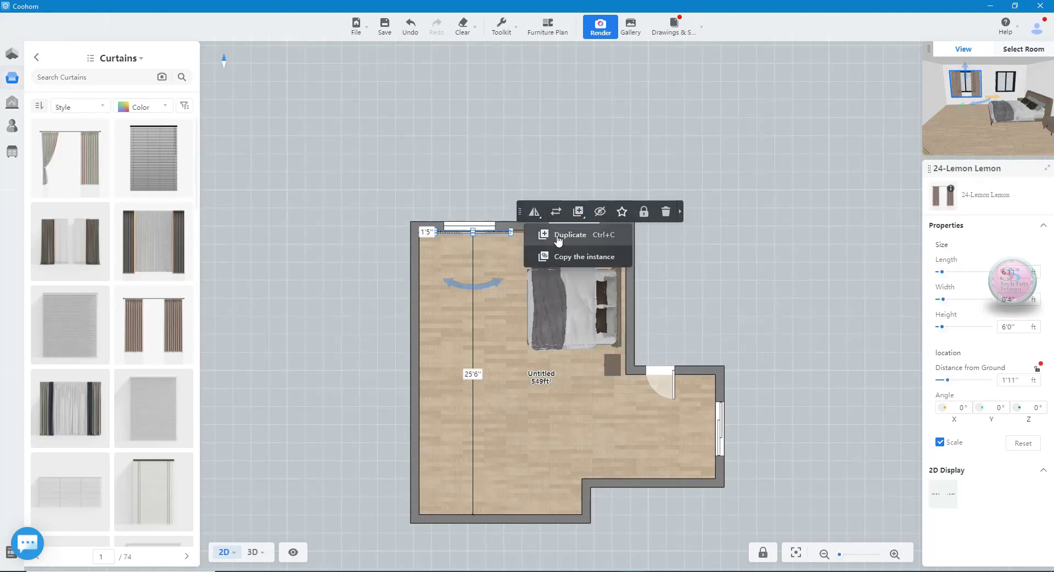
- Duplicate the 6'0" curtain and place the copy over the right window
left_click(561, 238)
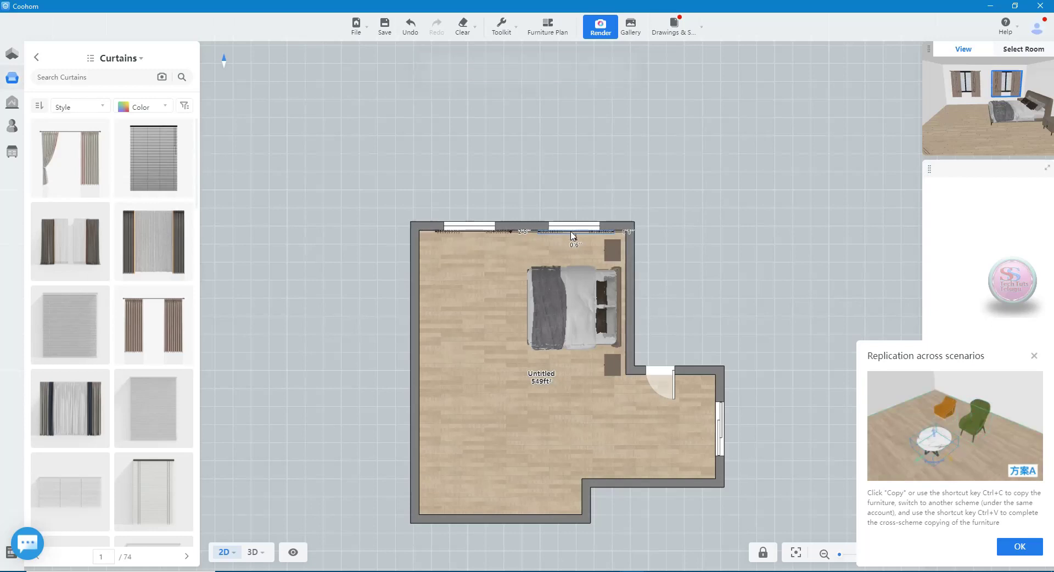
left_click(572, 236)
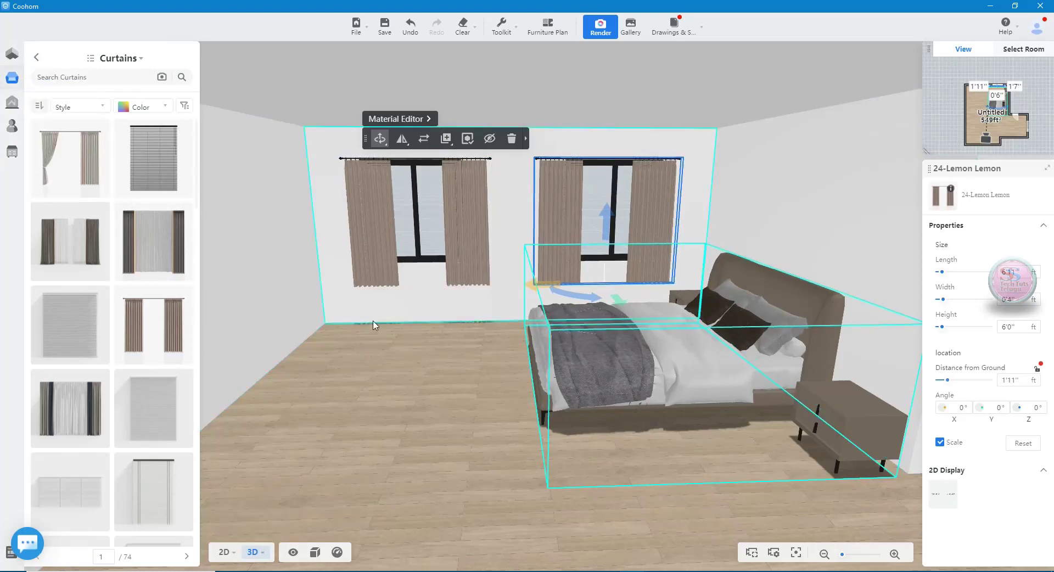
mouse_move(226, 553)
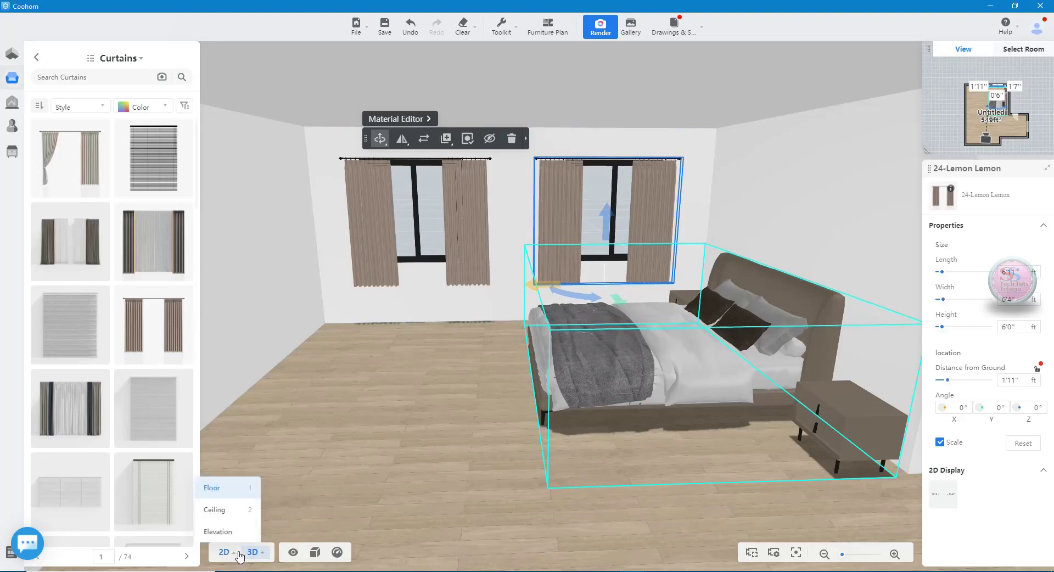
- Add a TV from the Appliances > TV & Home Theater catalogue into the room
left_click(165, 448)
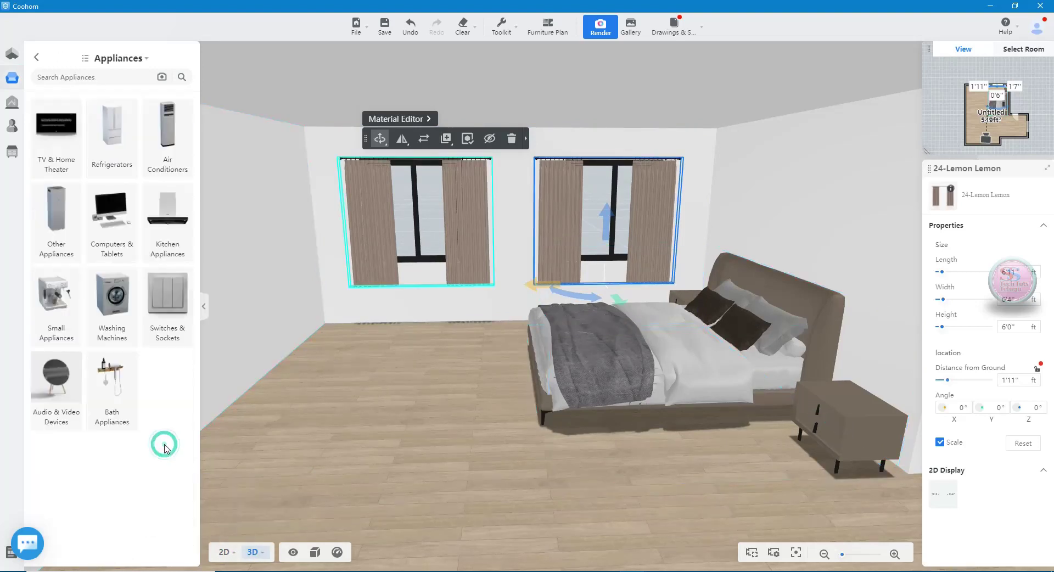
left_click(61, 151)
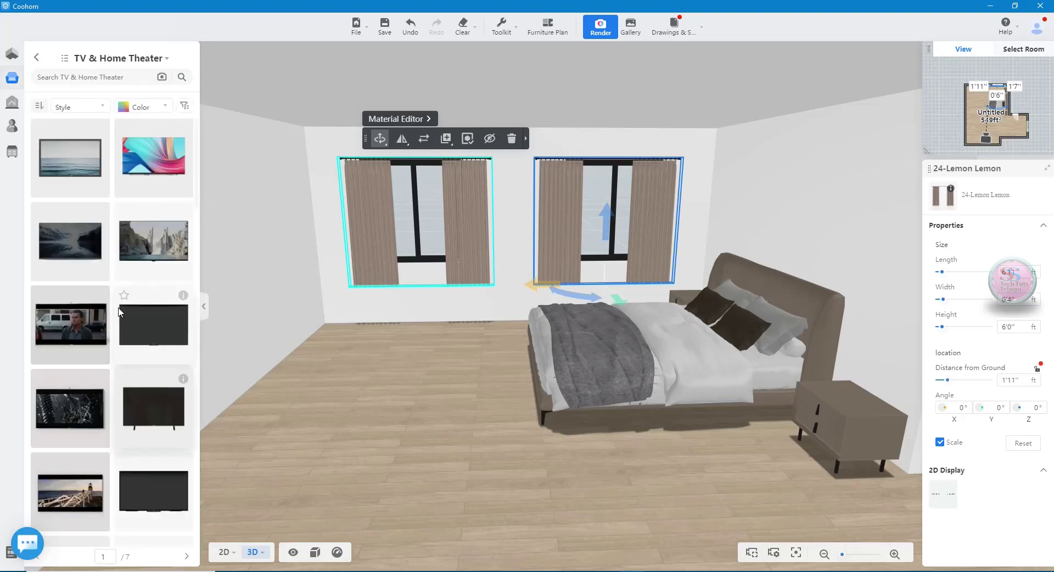
scroll(120, 312, "down", 1)
scroll(119, 312, "down", 2)
scroll(120, 312, "down", 2)
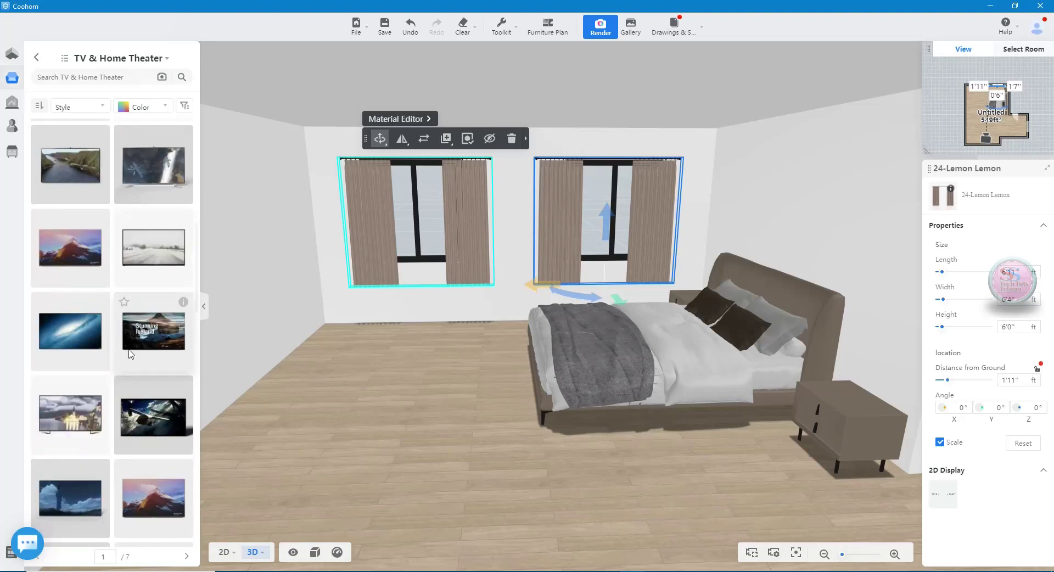
mouse_move(154, 416)
left_mouse_down()
mouse_move(240, 262)
mouse_move(237, 552)
left_mouse_up()
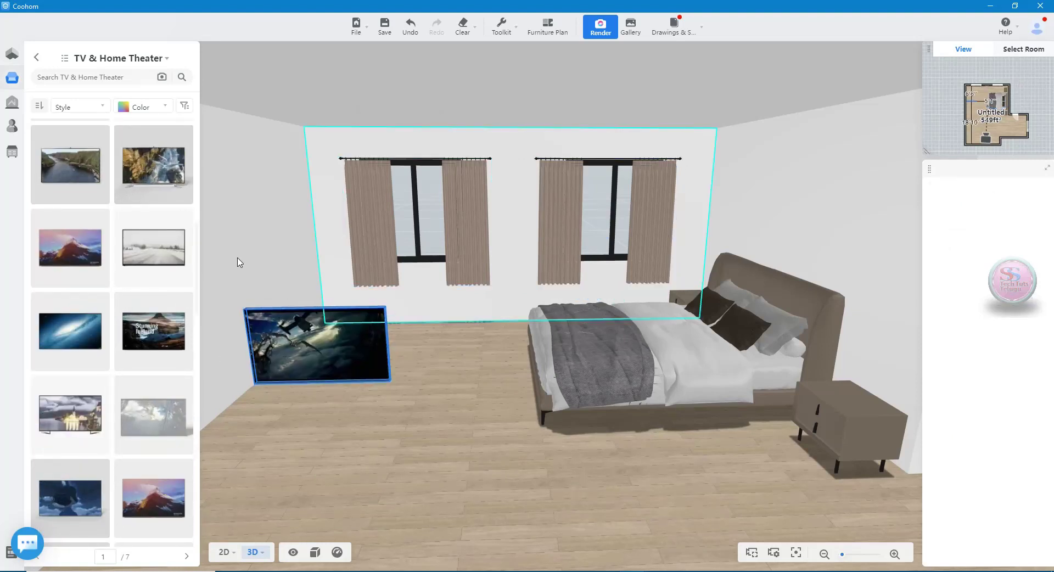
- Mount the TV on the left wall, 4'8" from the top wall and 2'11" above the floor
left_click(225, 552)
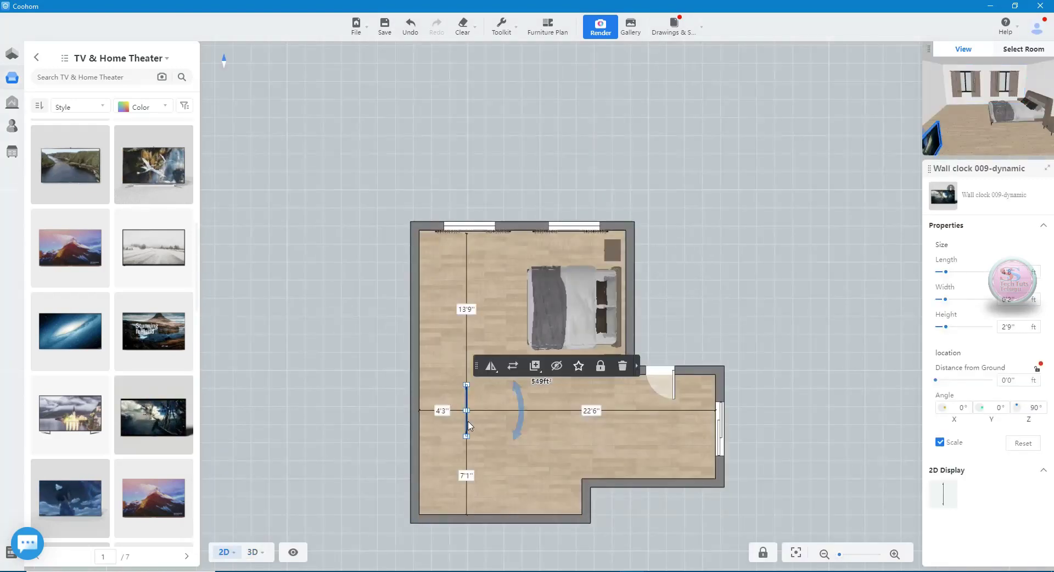
left_click_drag(468, 423, 420, 308)
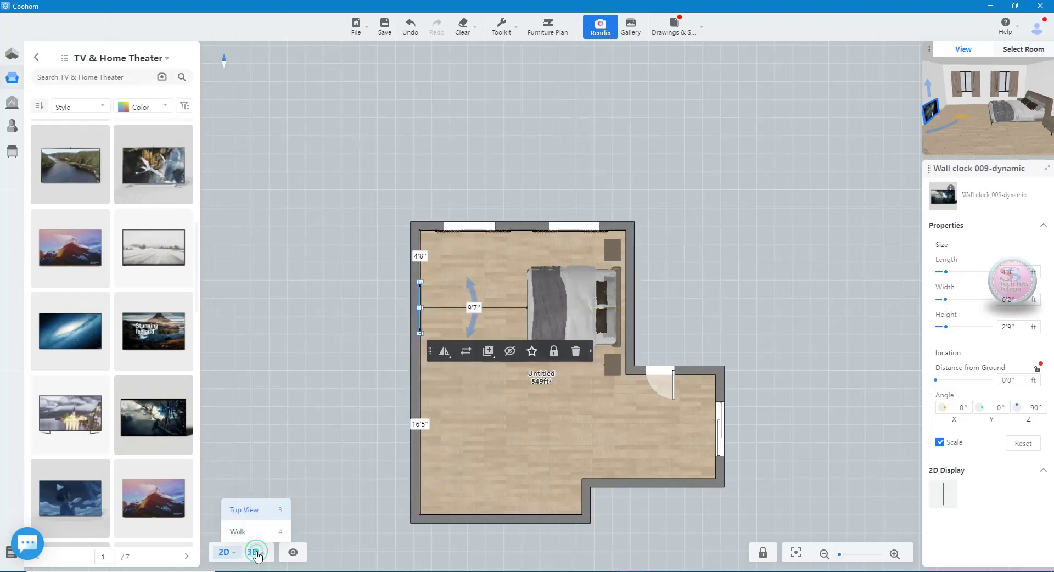
left_click(255, 552)
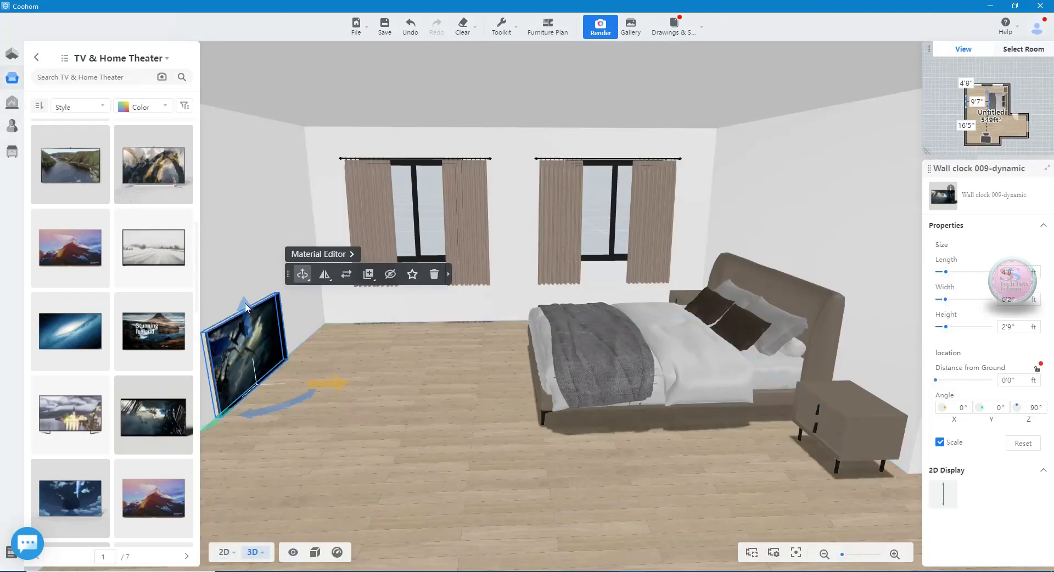
left_click_drag(245, 304, 239, 215)
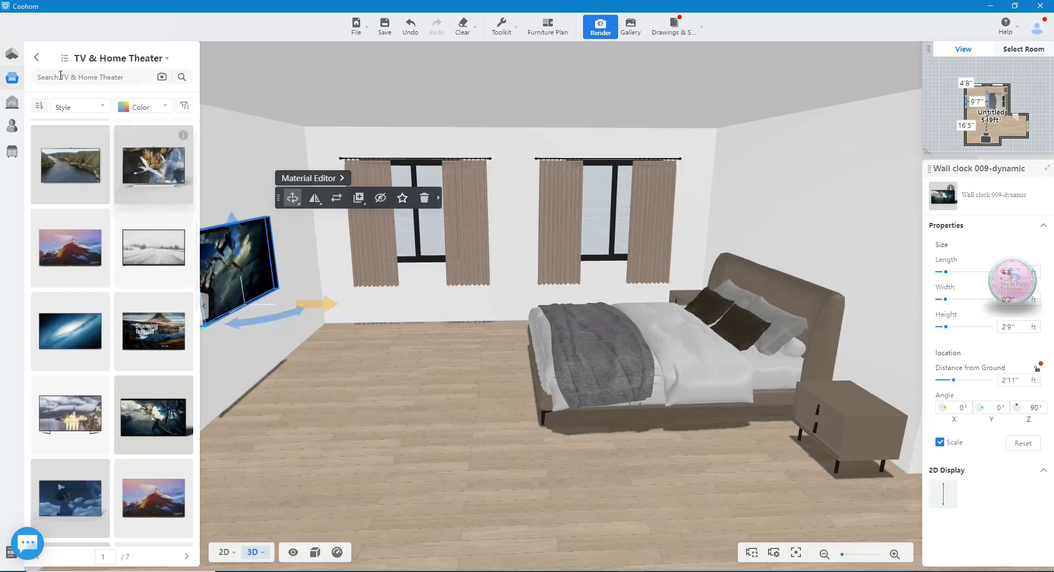
left_click(36, 56)
left_click(53, 299)
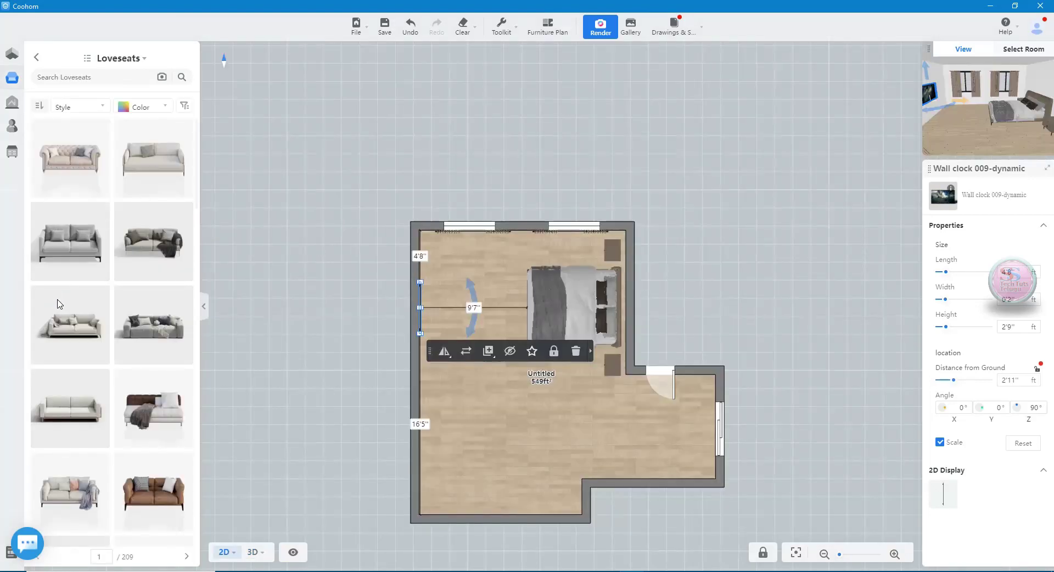
- Place a grey loveseat left of the bed, 1'6" from the top wall and 0'11" from the left wall
mouse_move(66, 264)
left_mouse_down()
mouse_move(445, 334)
mouse_move(498, 502)
mouse_move(540, 532)
mouse_move(484, 448)
mouse_move(463, 264)
mouse_move(487, 377)
mouse_move(460, 292)
mouse_move(466, 265)
left_mouse_up()
key("Escape")
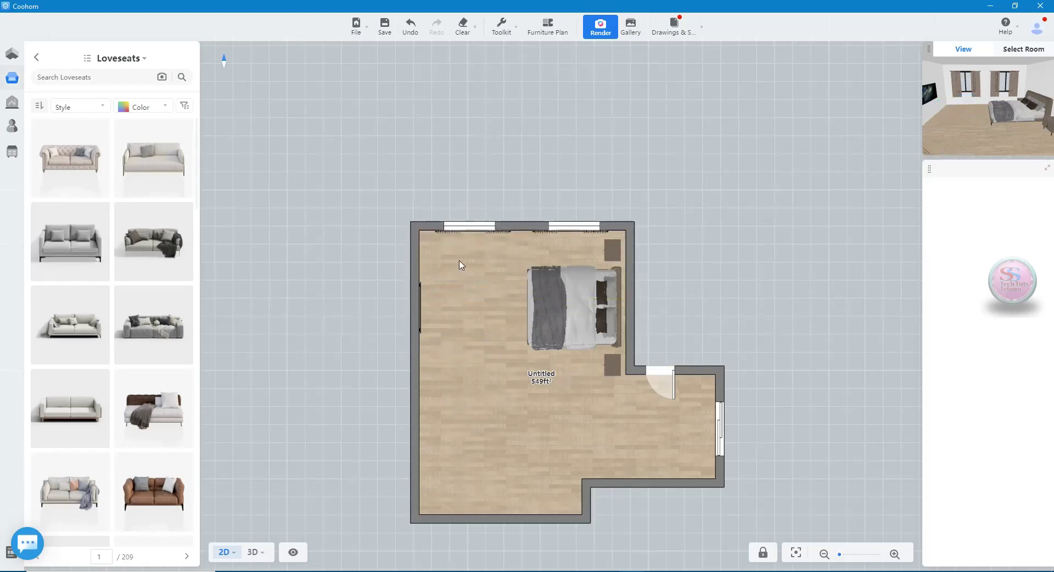
mouse_move(71, 407)
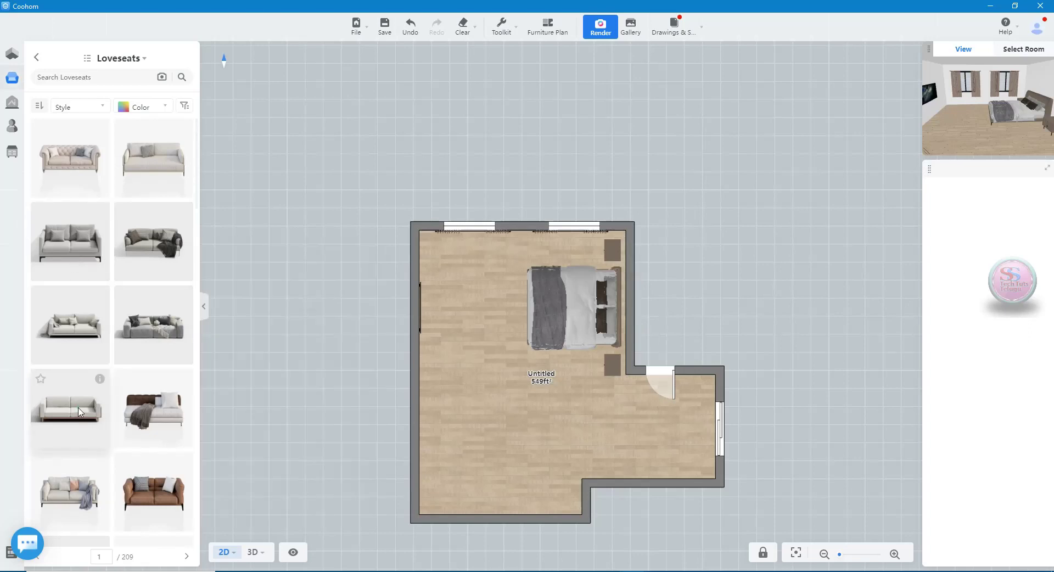
left_click(79, 412)
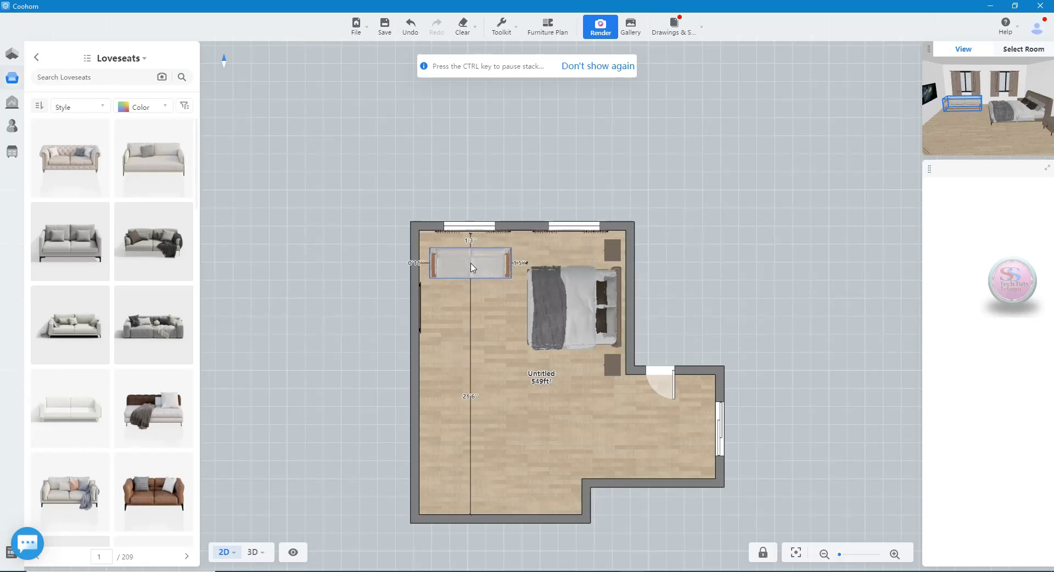
left_click(471, 267)
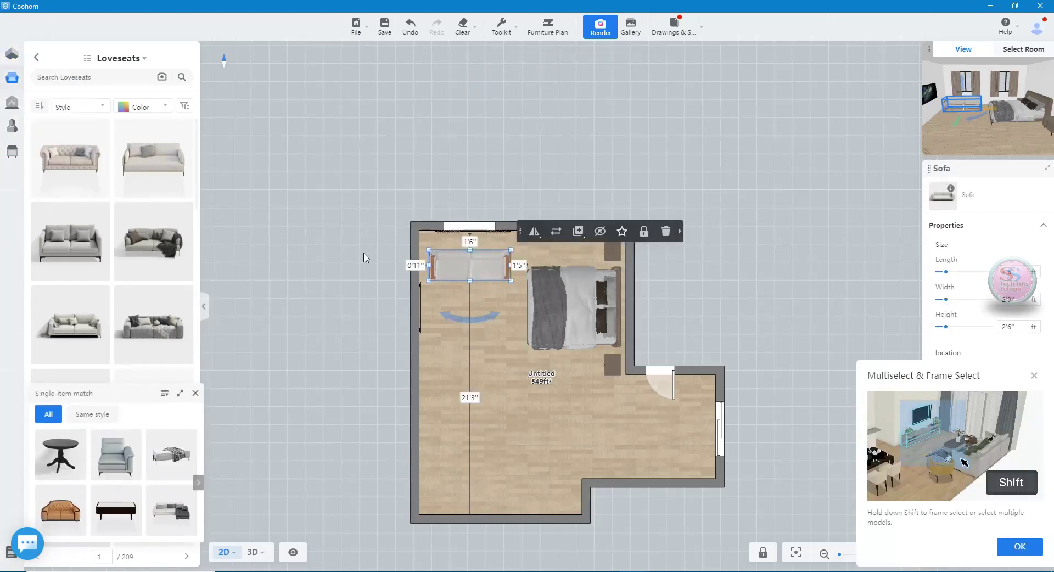
mouse_move(71, 160)
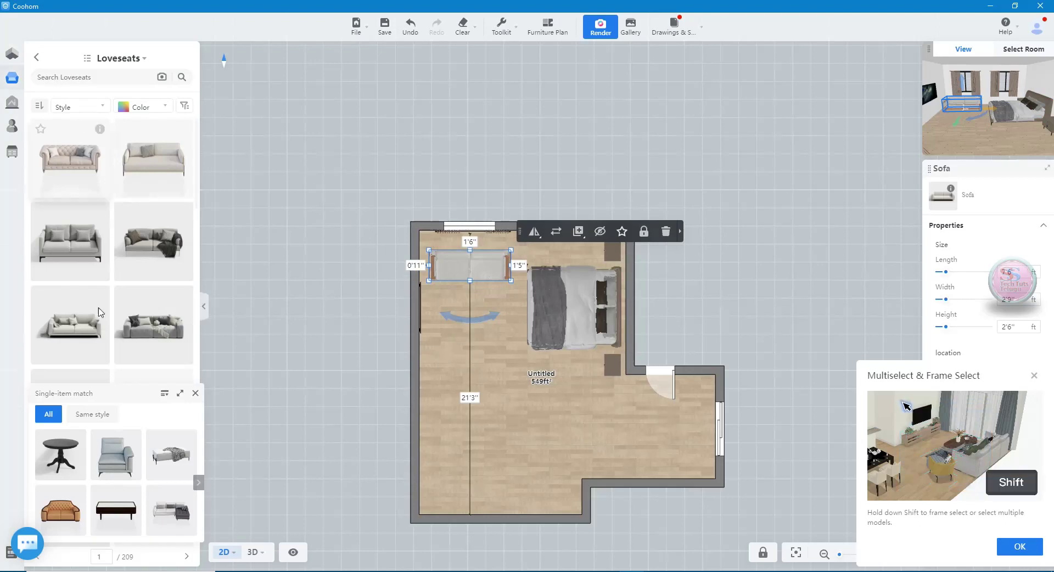
left_click(438, 353)
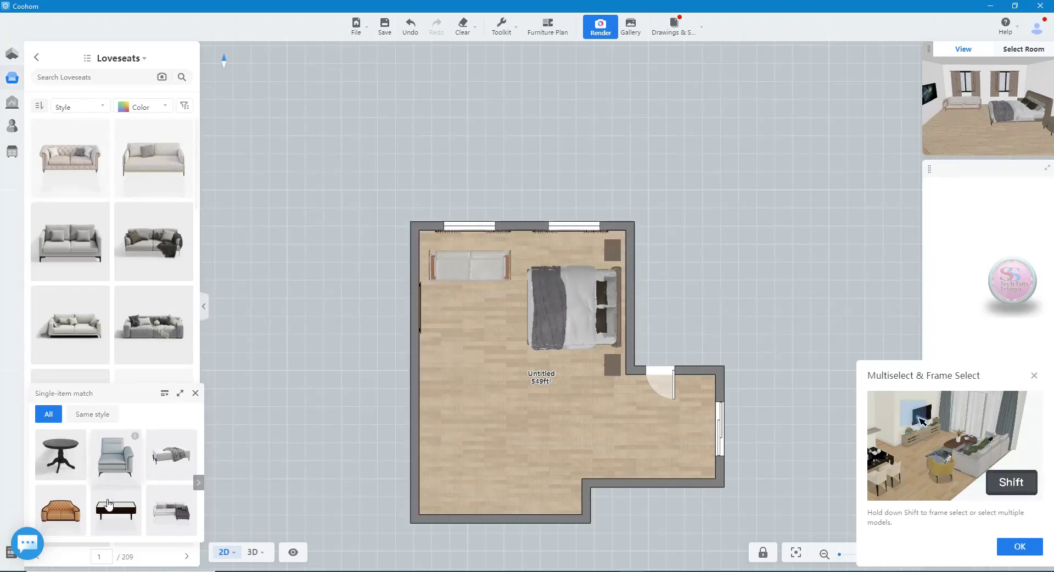
left_click(38, 59)
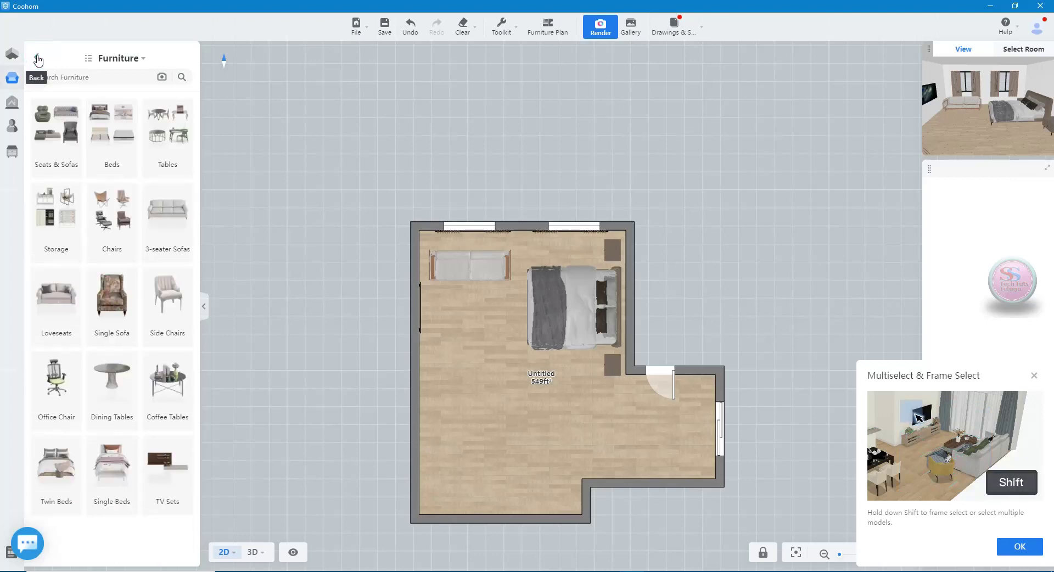
- Place the Nordic Table 11 dining table 4'2" from the left wall
left_click(121, 393)
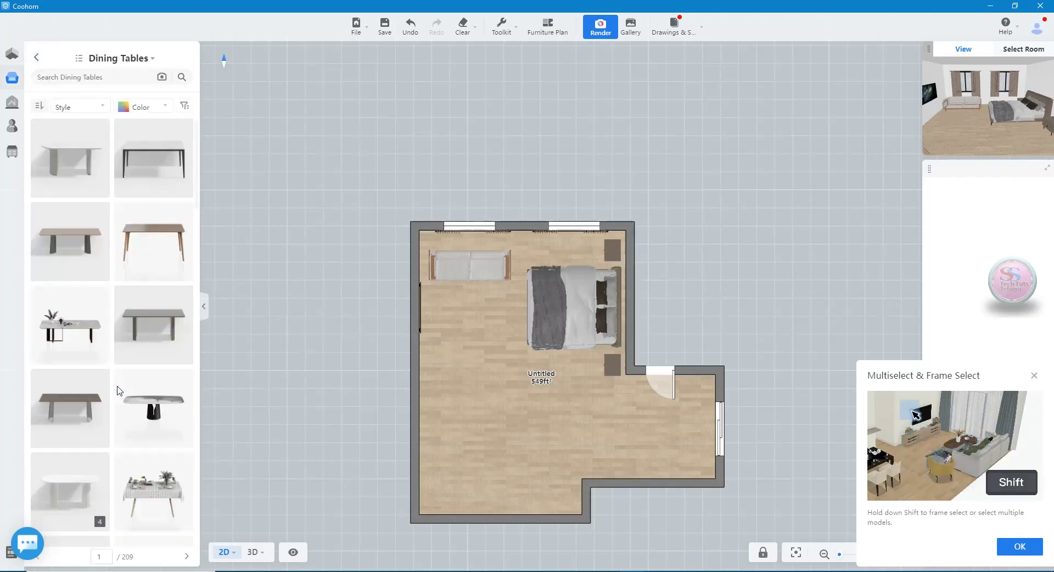
scroll(118, 385, "down", 1)
scroll(118, 384, "down", 2)
left_click_drag(147, 393, 486, 387)
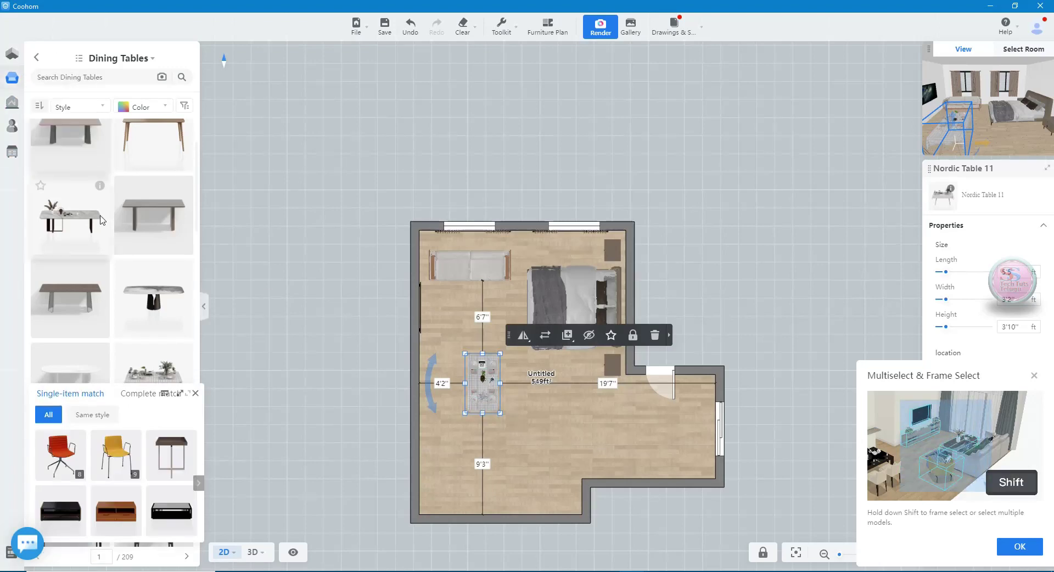
left_click(39, 60)
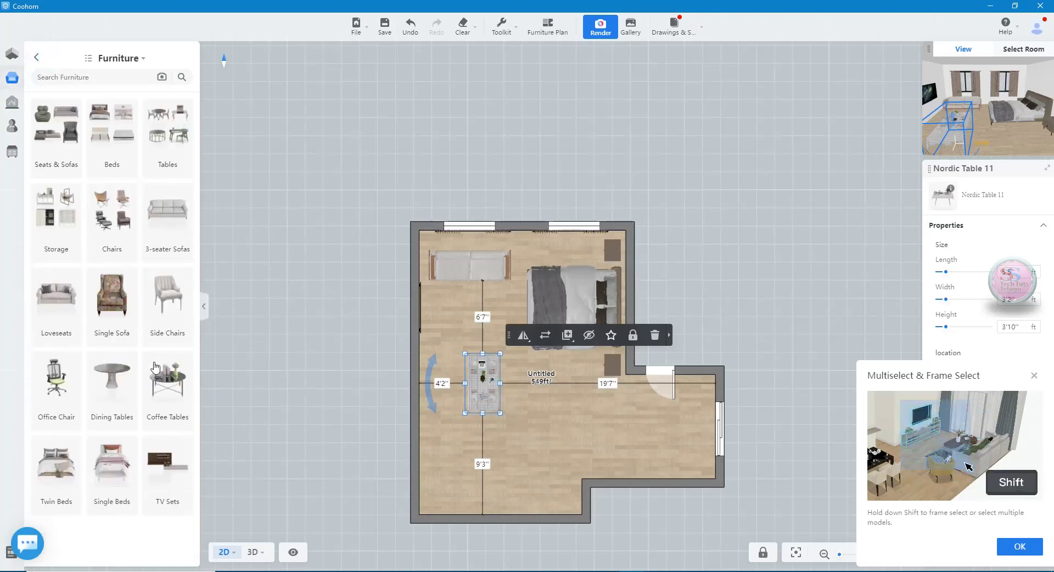
left_click(163, 463)
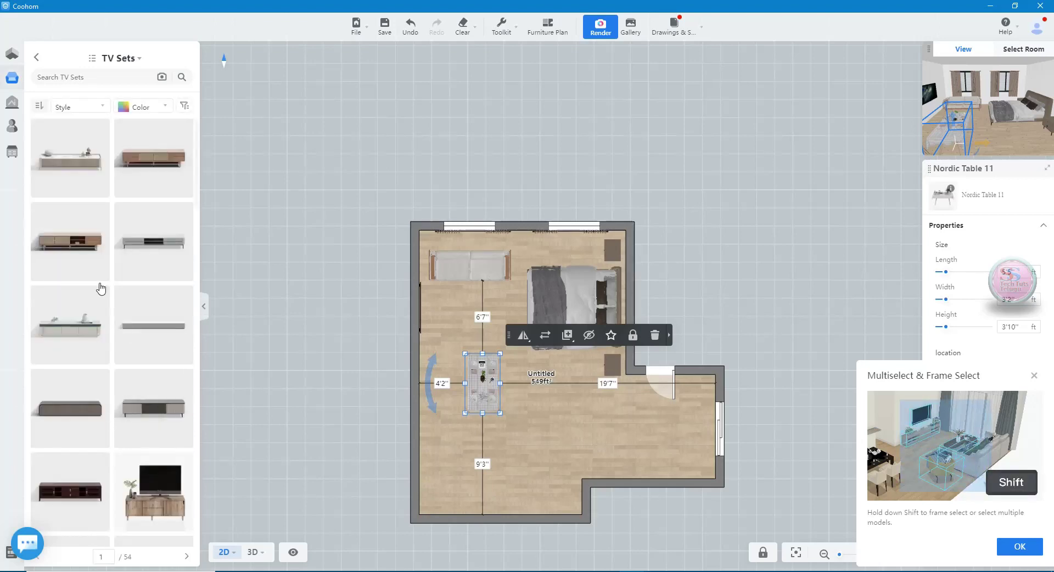
mouse_move(70, 243)
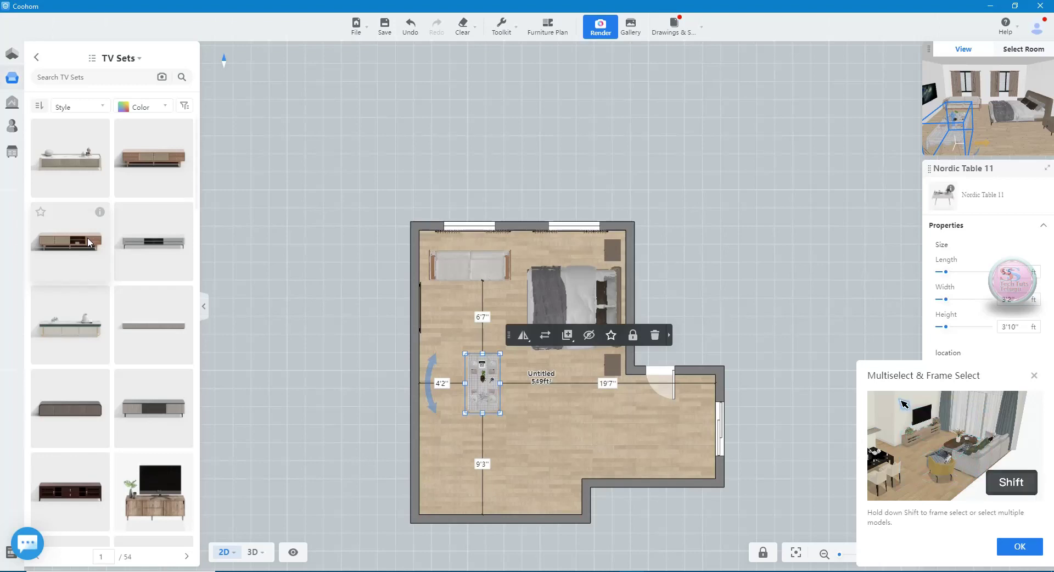
- Place the Modern minimalist TV cabinet against the left wall, 1'7" from the top wall
scroll(121, 494, "down", 2)
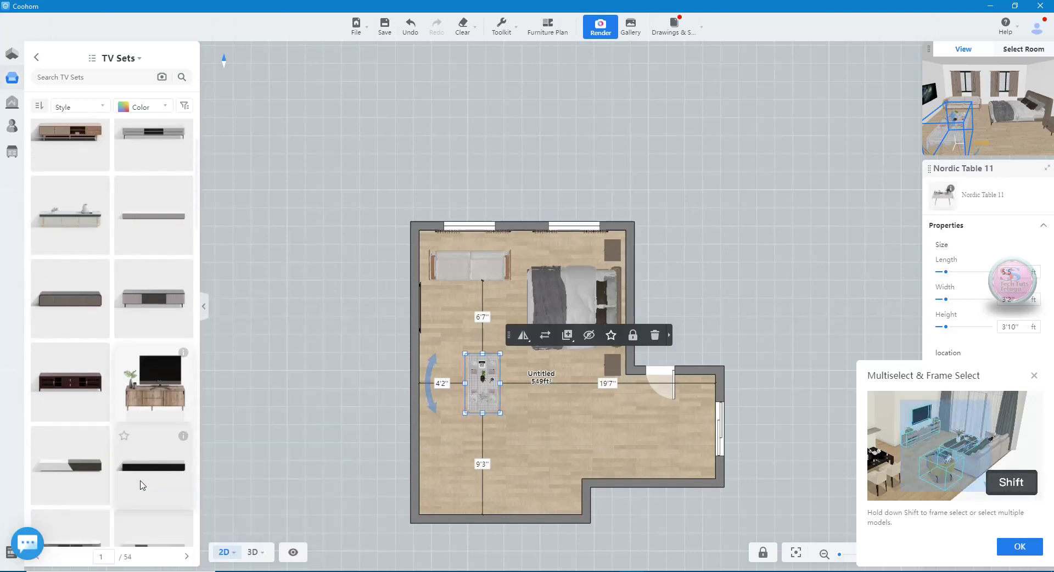
scroll(143, 484, "down", 2)
scroll(145, 483, "up", 5)
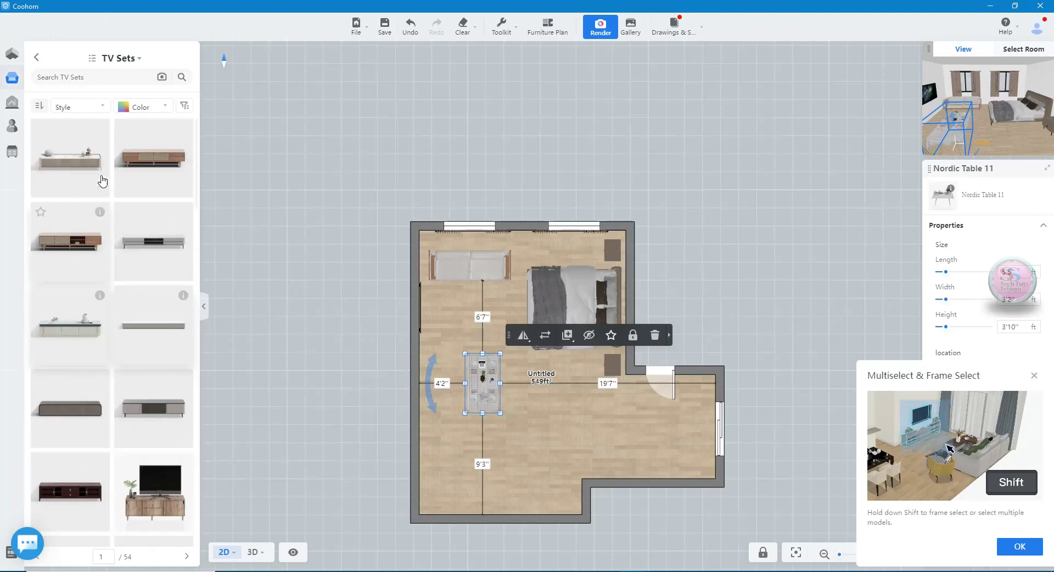
scroll(101, 224, "down", 3)
scroll(102, 224, "down", 3)
scroll(155, 367, "down", 3)
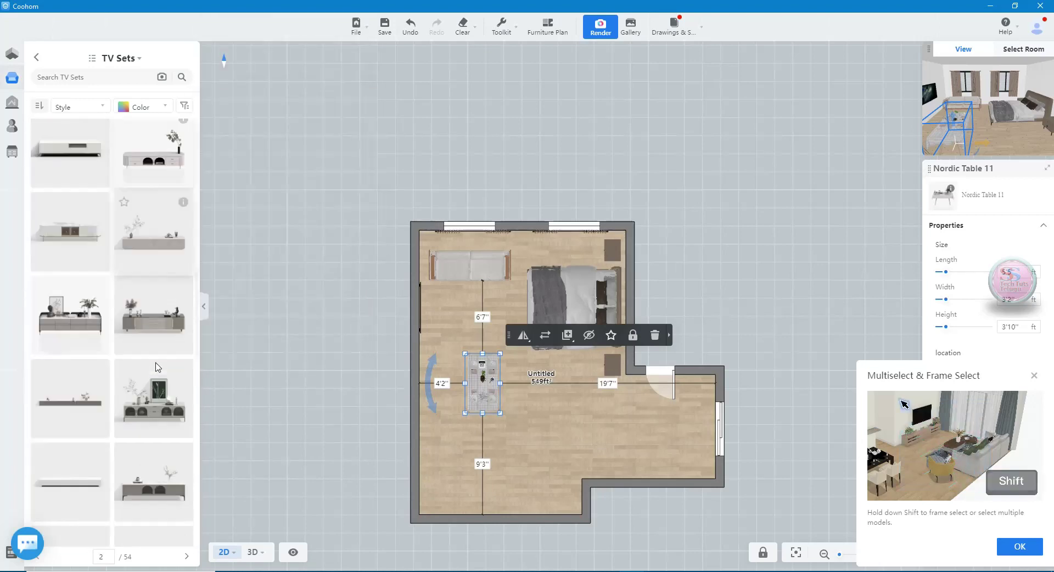
scroll(160, 369, "down", 2)
scroll(159, 376, "down", 1)
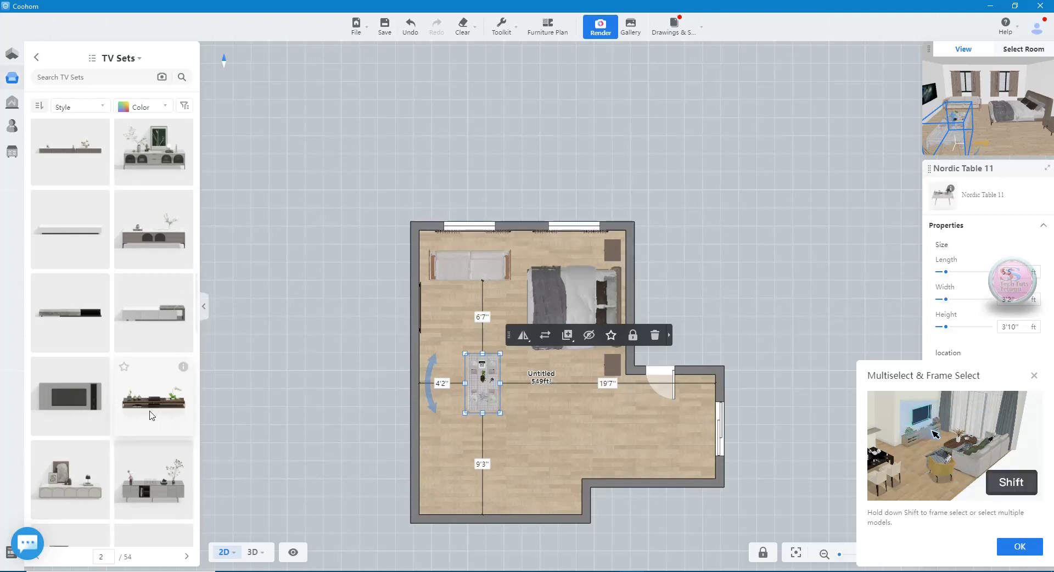
left_click_drag(163, 501, 431, 345)
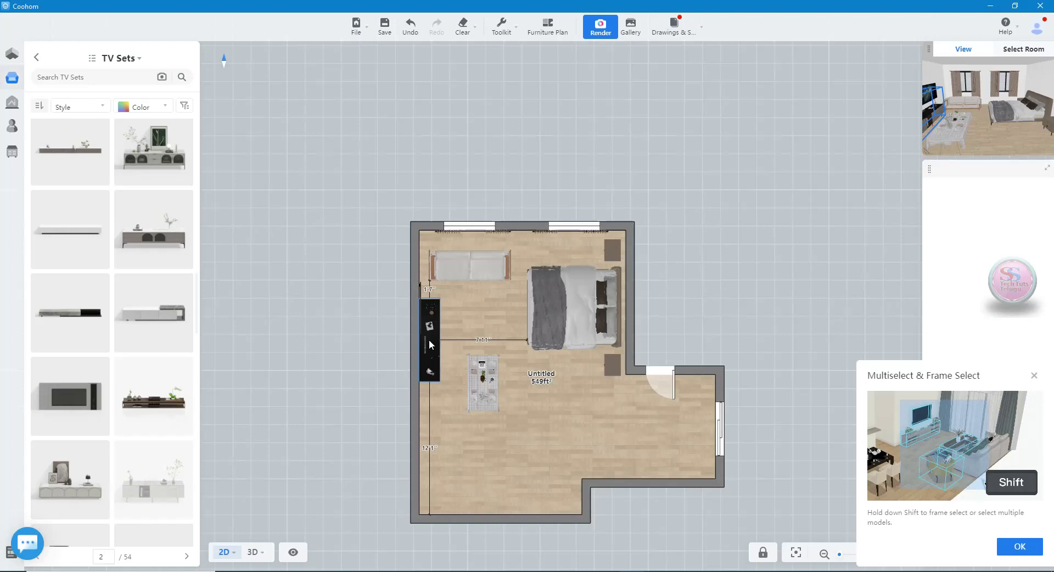
- Orbit the 3D view to look across the room at the loveseat under the windows
left_click(254, 552)
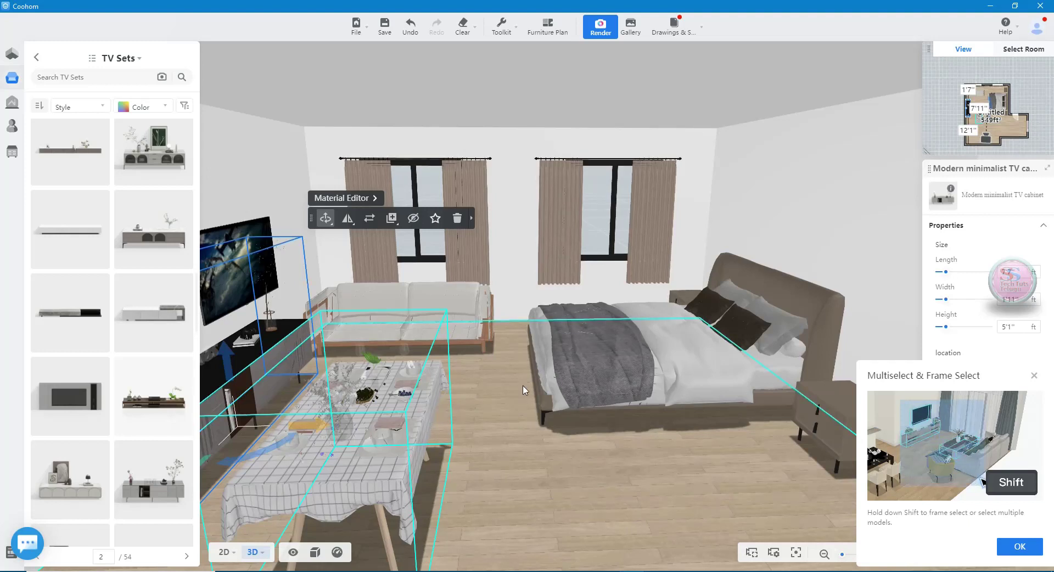
mouse_move(536, 386)
left_mouse_down()
mouse_move(517, 271)
mouse_move(450, 288)
mouse_move(466, 294)
left_mouse_up()
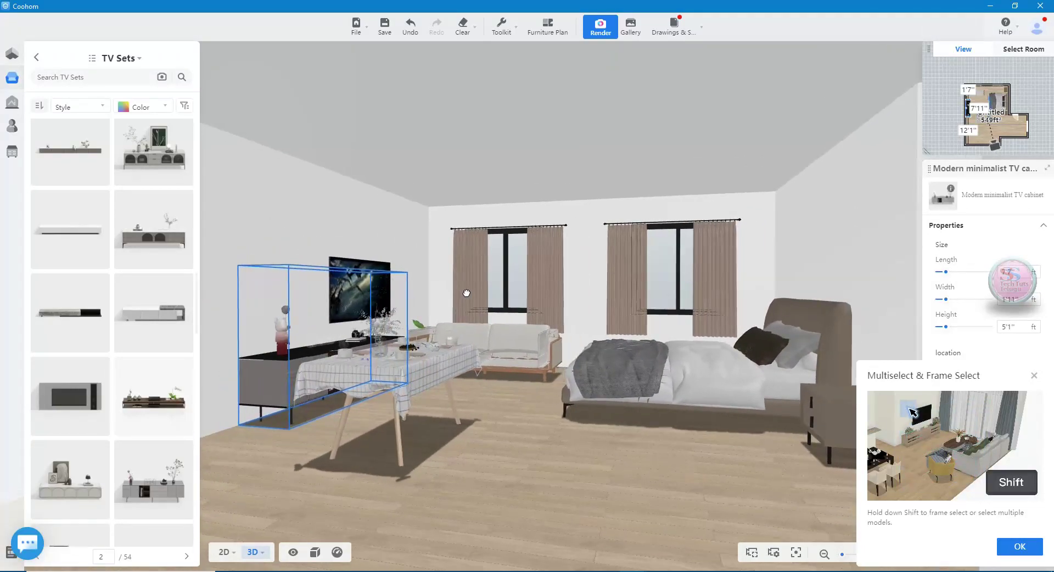
left_click(497, 351, "shift")
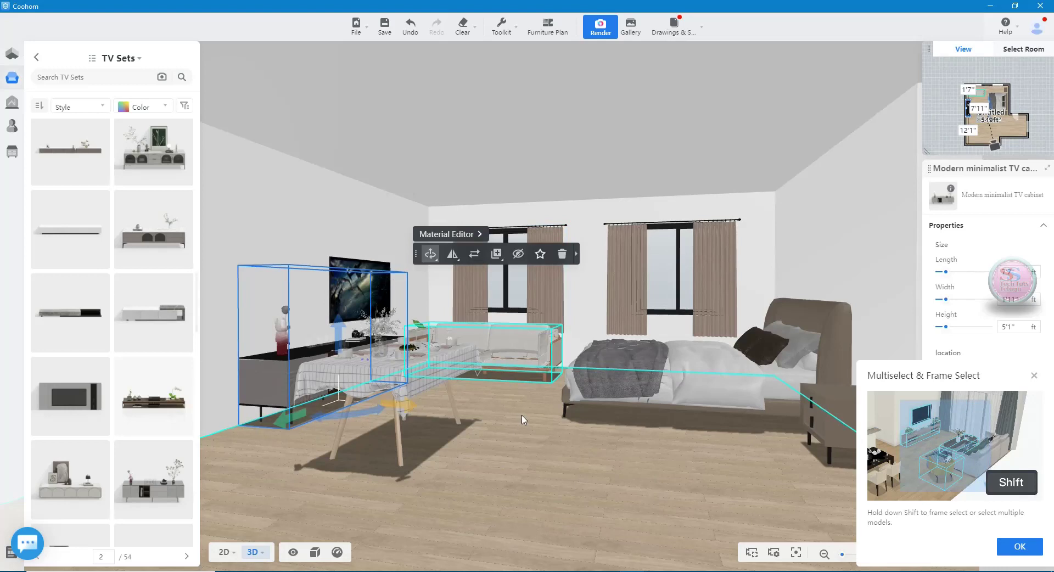
left_click(1035, 377)
- Apply the blue-grey veined marble from Finishes > Marbles to the floor, replacing the wood planks
left_click(846, 330)
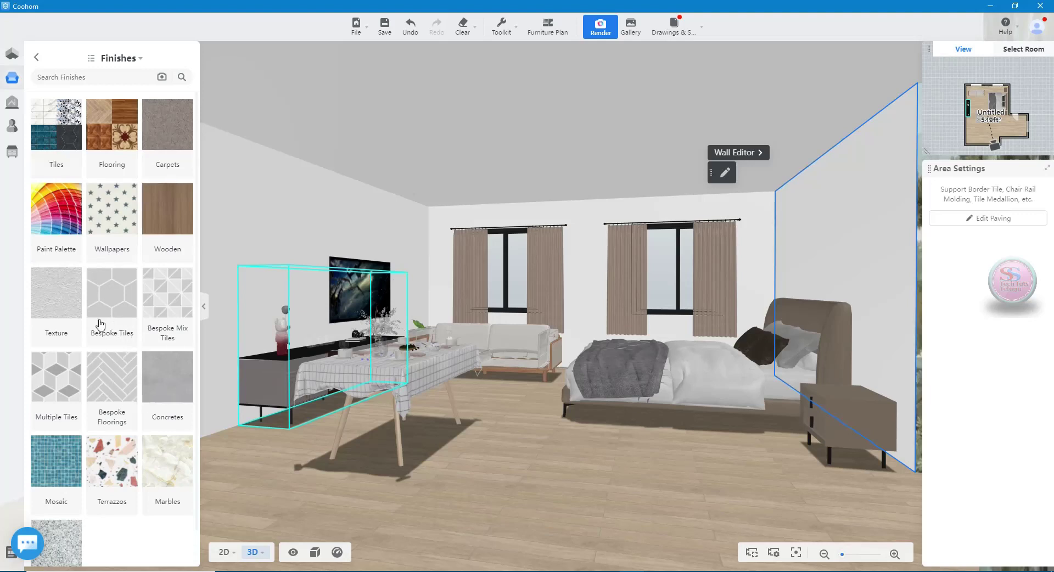
scroll(95, 394, "down", 1)
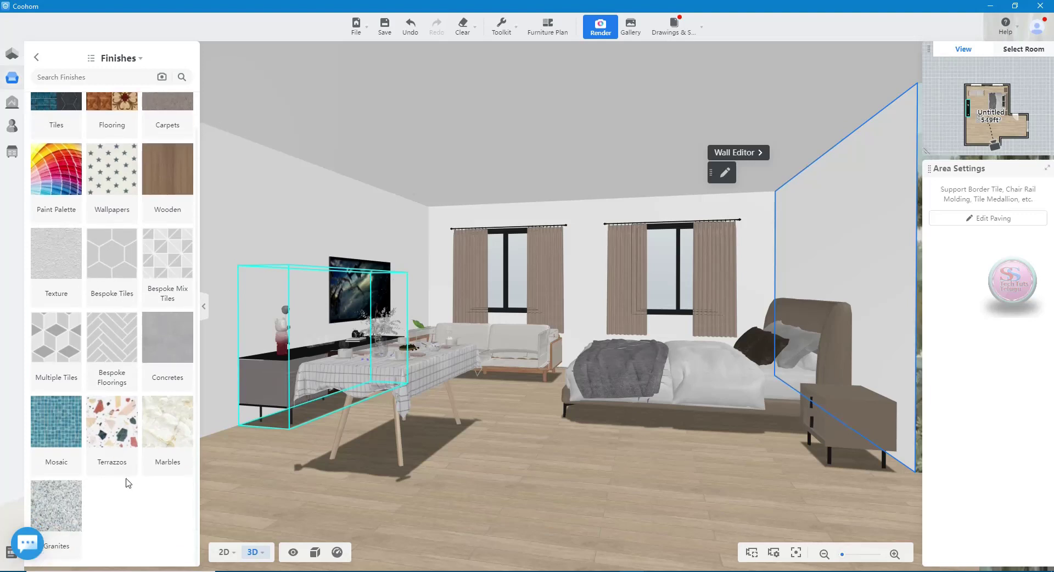
scroll(125, 479, "up", 1)
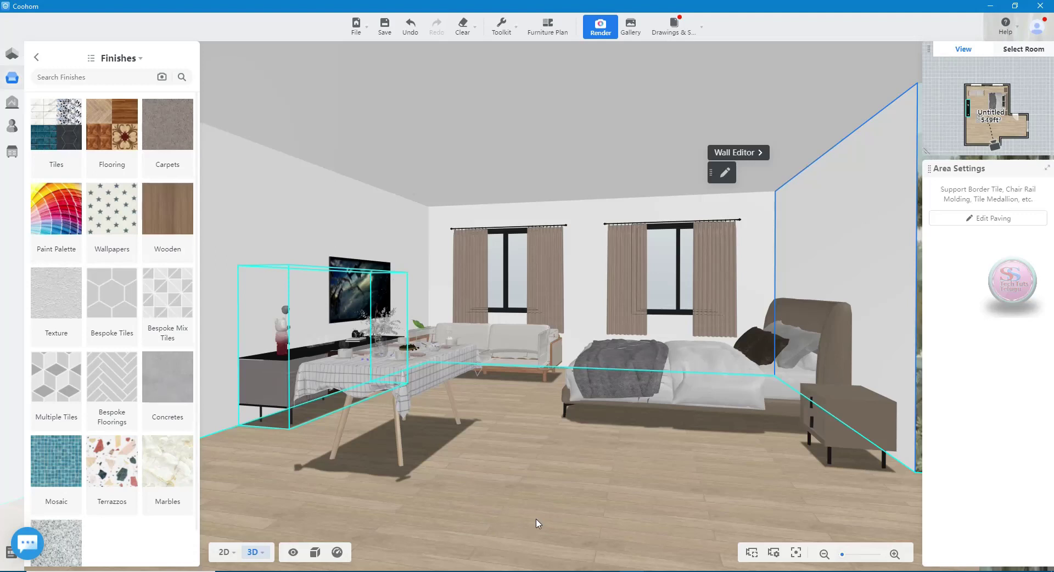
left_click(458, 541)
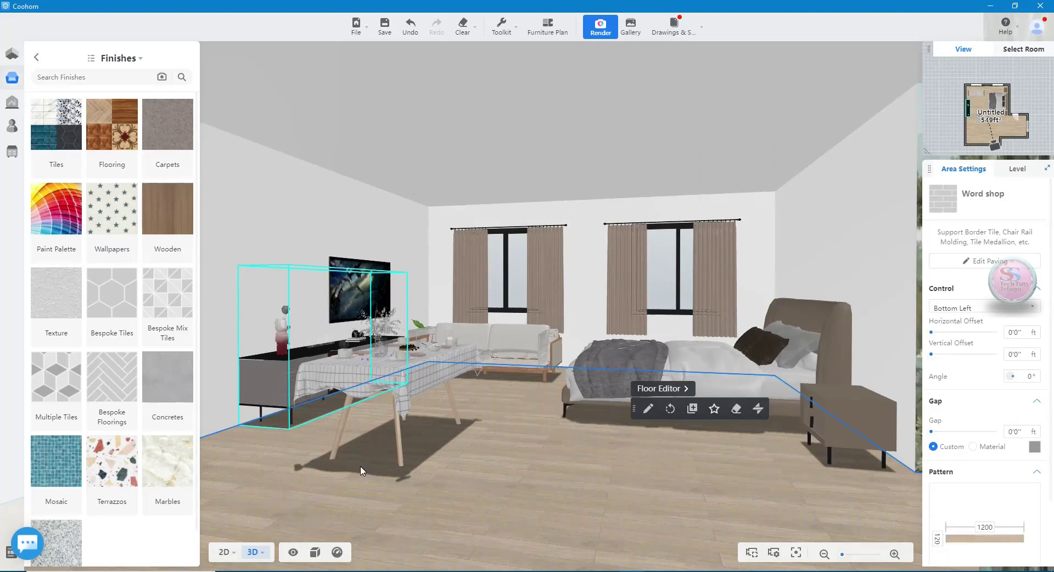
left_click(175, 458)
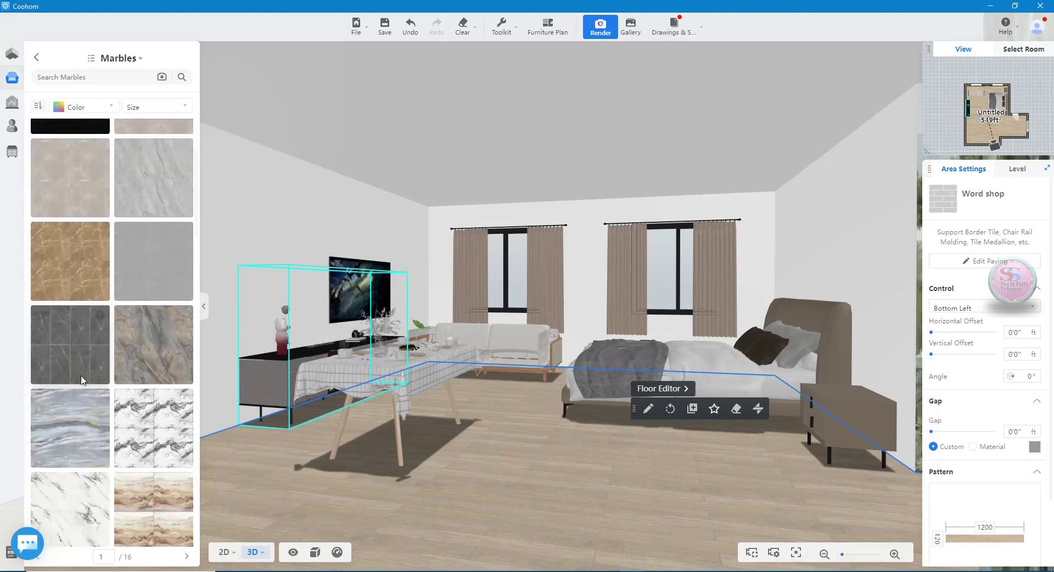
scroll(88, 384, "down", 2)
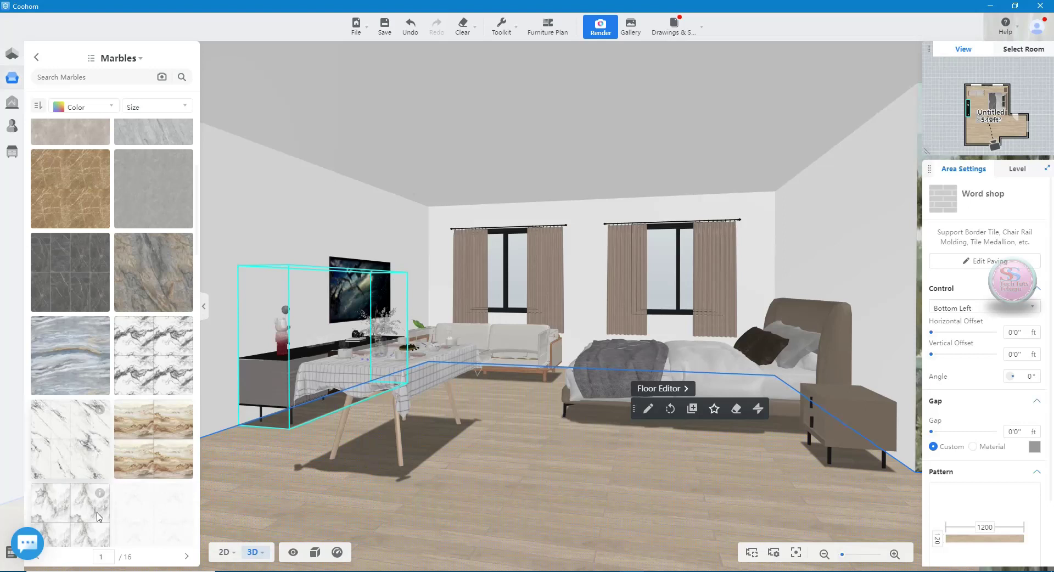
scroll(82, 434, "up", 4)
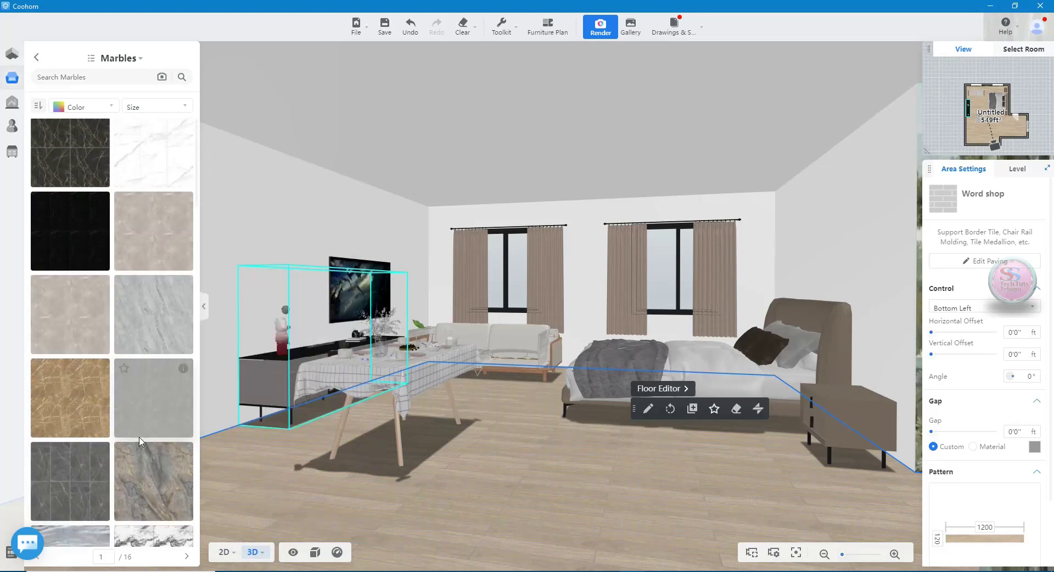
scroll(139, 459, "down", 5)
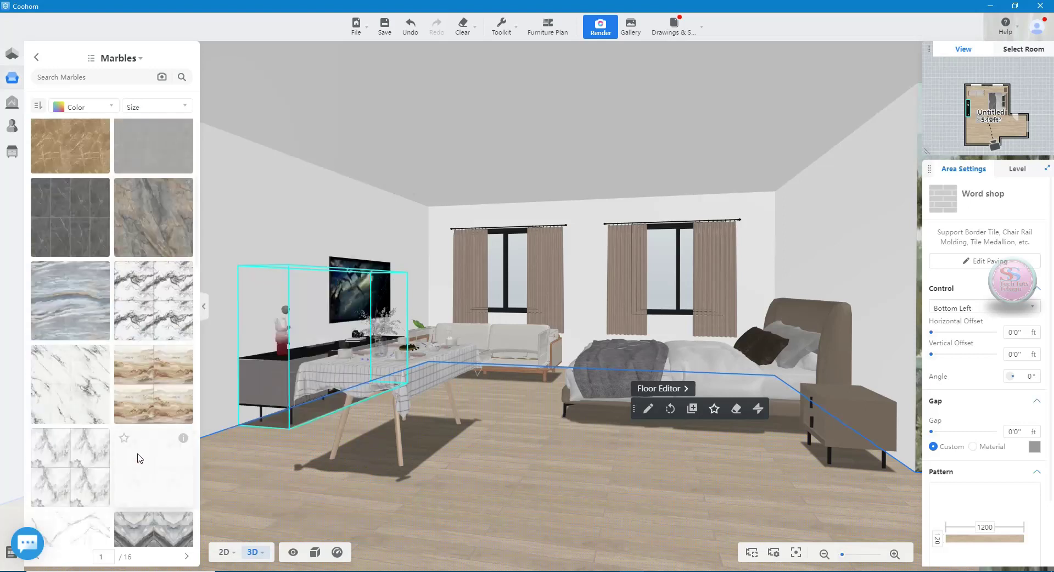
left_click(83, 310)
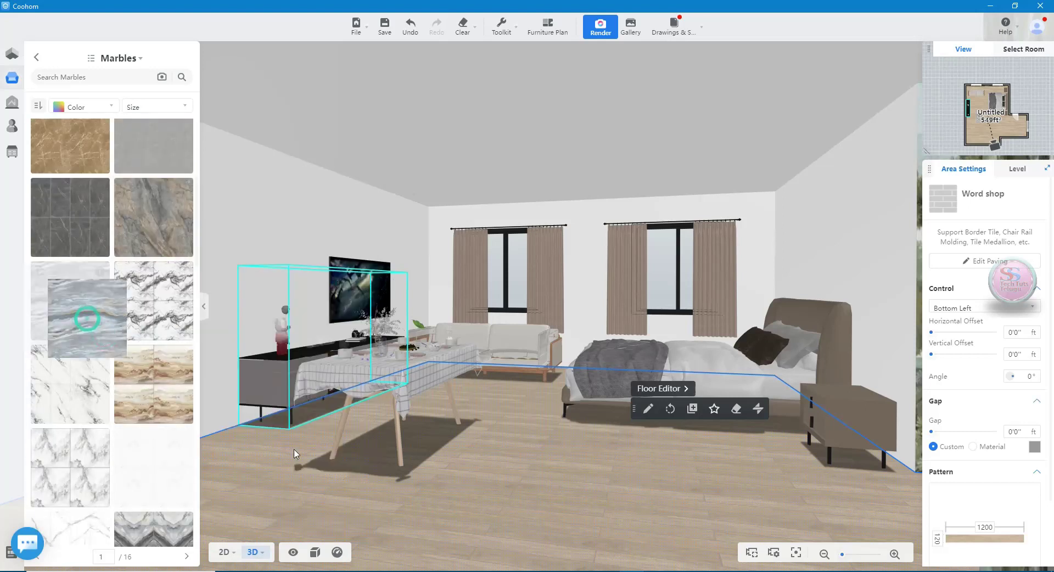
left_click(551, 510)
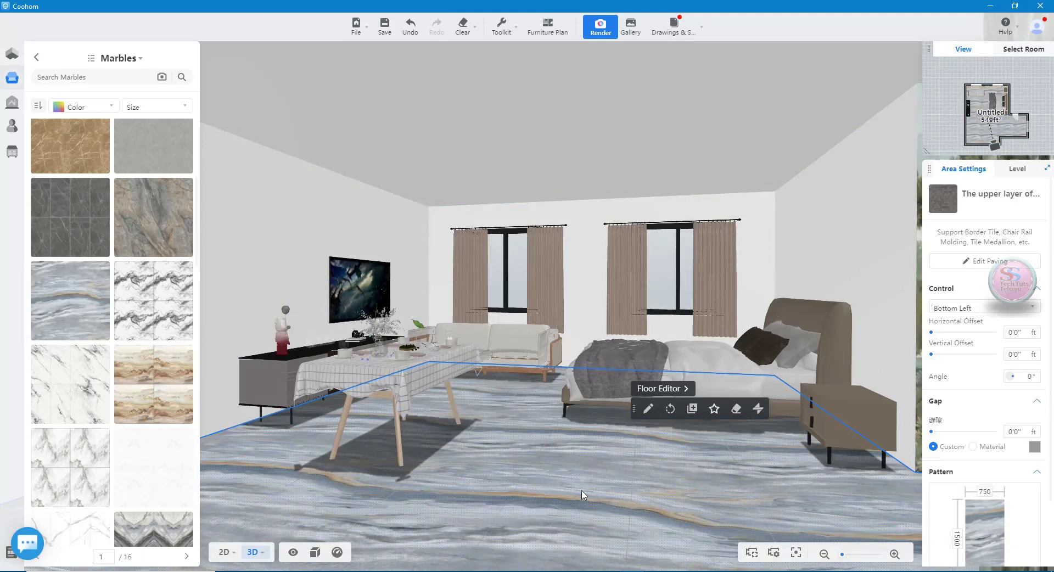
- Apply the light yellow swatch from the Wallpapers finishes to the ceiling
left_click(37, 57)
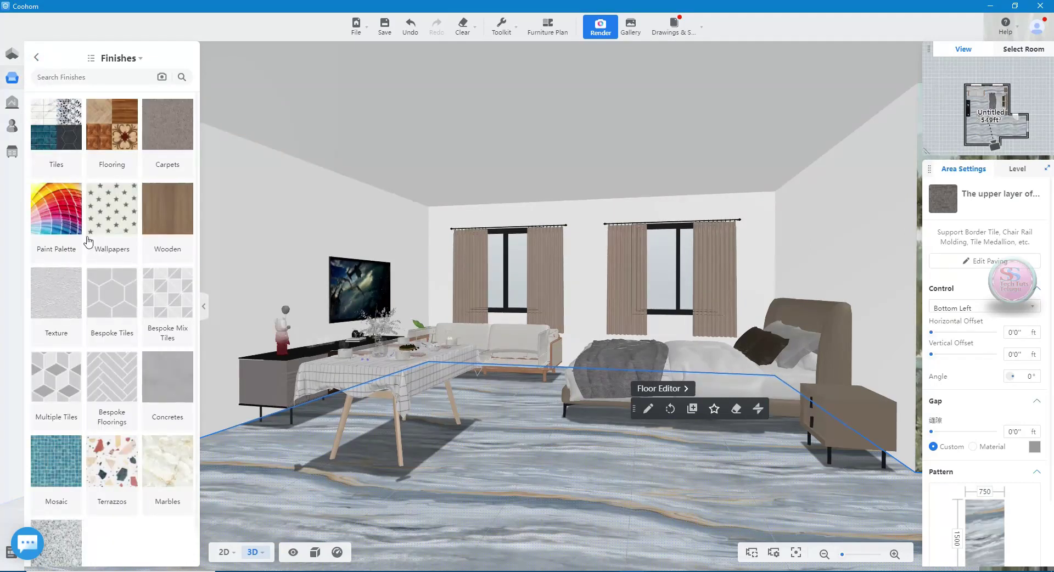
left_click(105, 211)
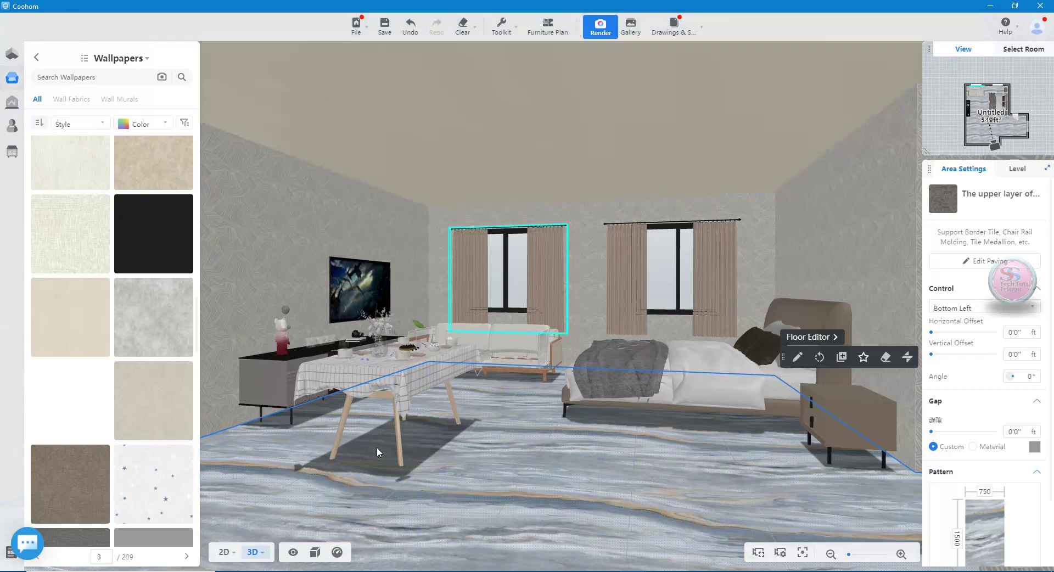
scroll(105, 396, "down", 5)
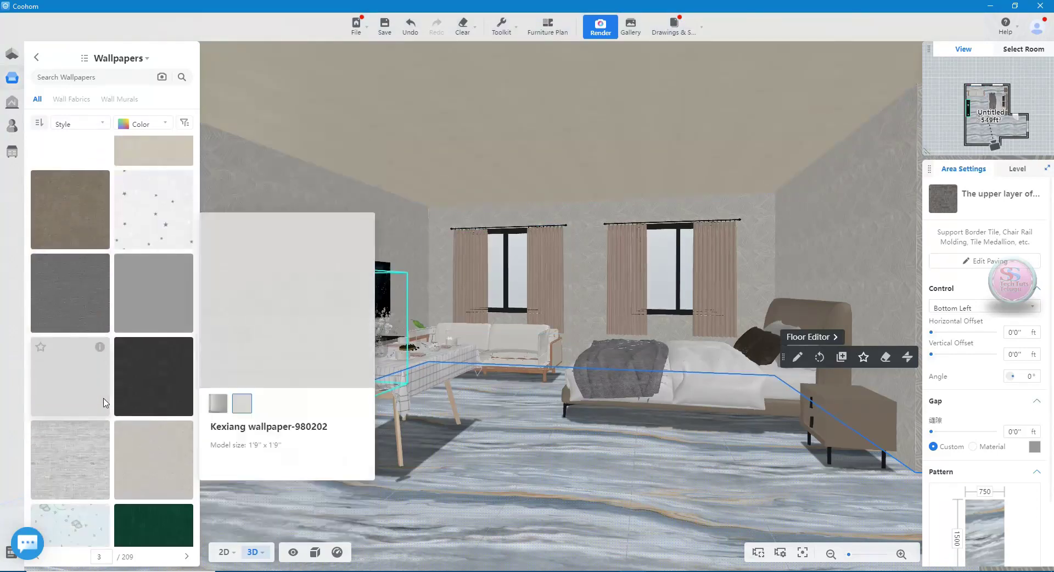
scroll(105, 404, "down", 5)
scroll(156, 440, "down", 3)
scroll(78, 307, "up", 5)
scroll(83, 286, "up", 5)
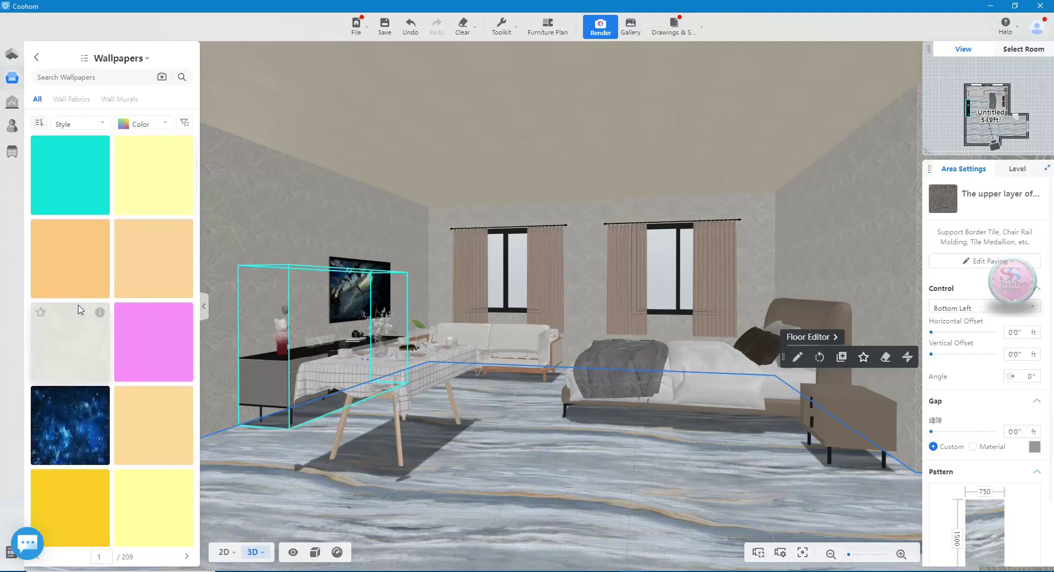
left_click(148, 187)
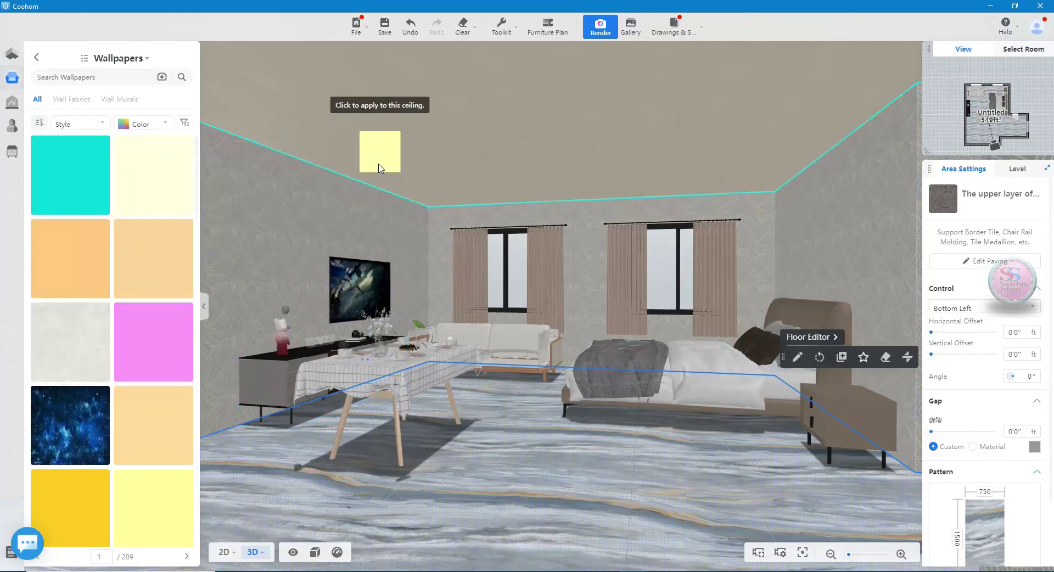
left_click(391, 120)
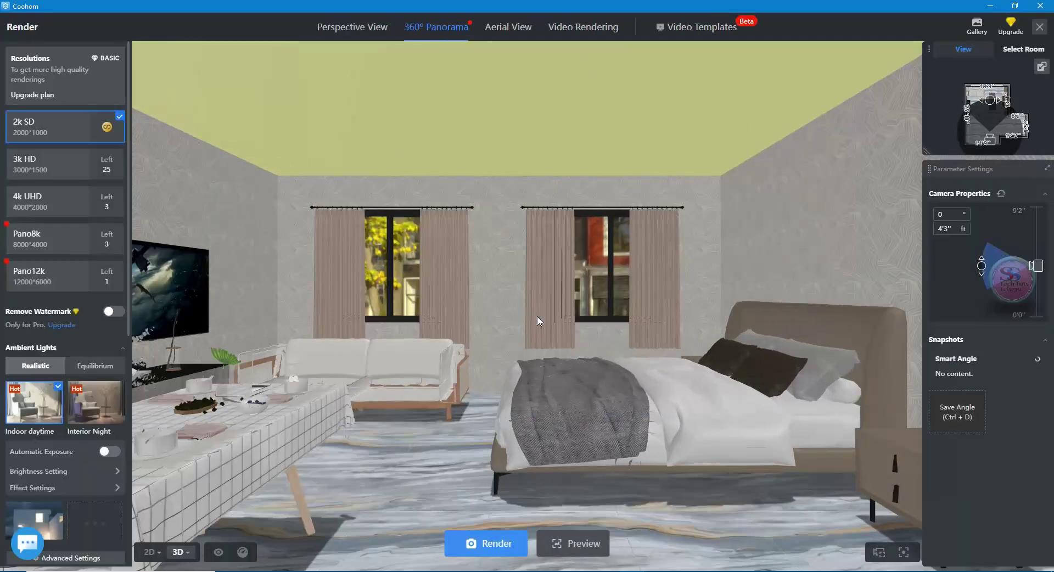
- Preview the 360° Panorama and Aerial View render modes, then settle on Perspective View
left_click(352, 31)
left_click(430, 32)
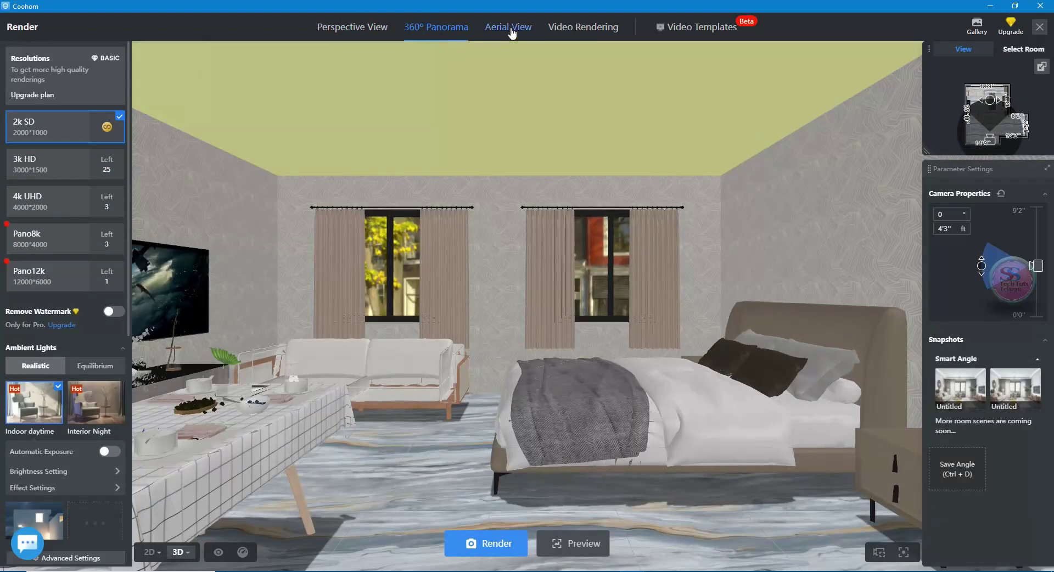
left_click(510, 33)
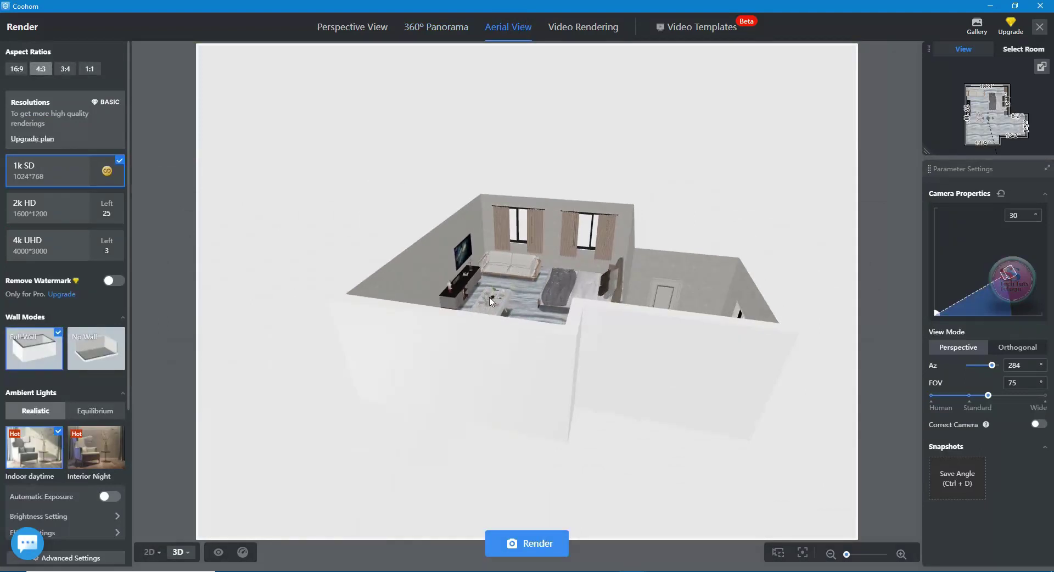
left_click_drag(491, 301, 534, 300)
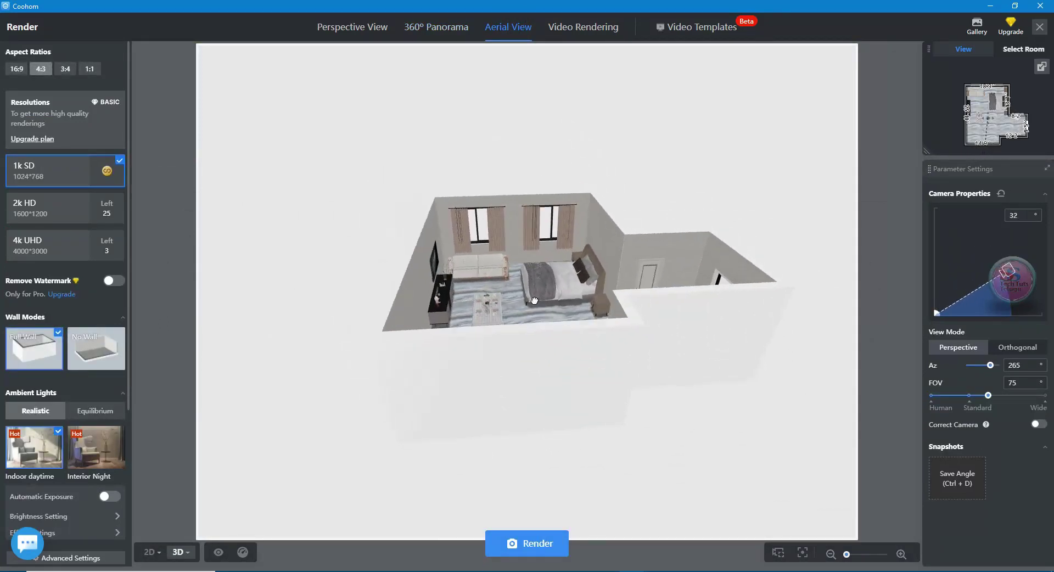
left_click(435, 29)
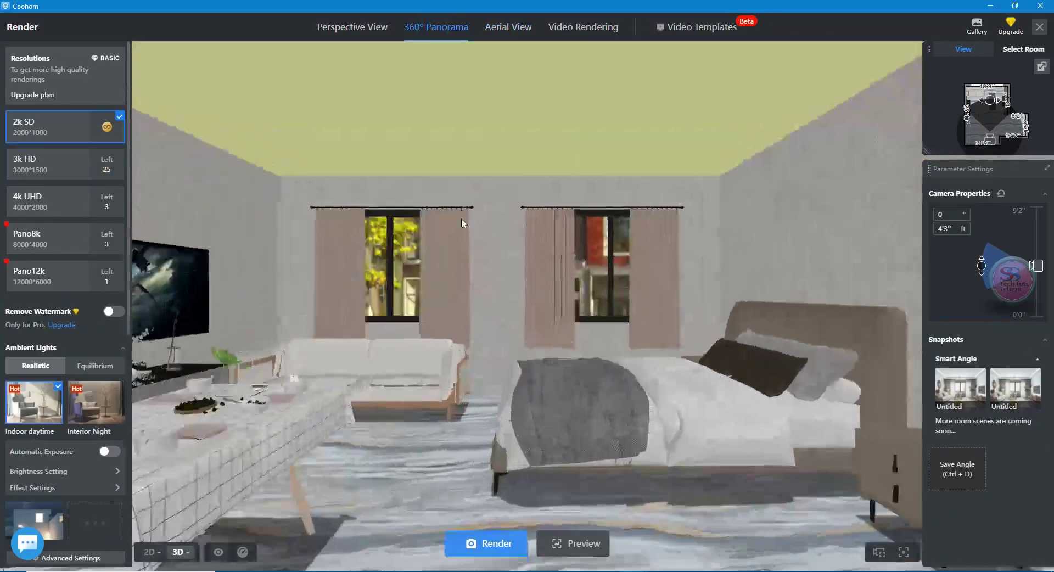
left_click_drag(450, 267, 434, 259)
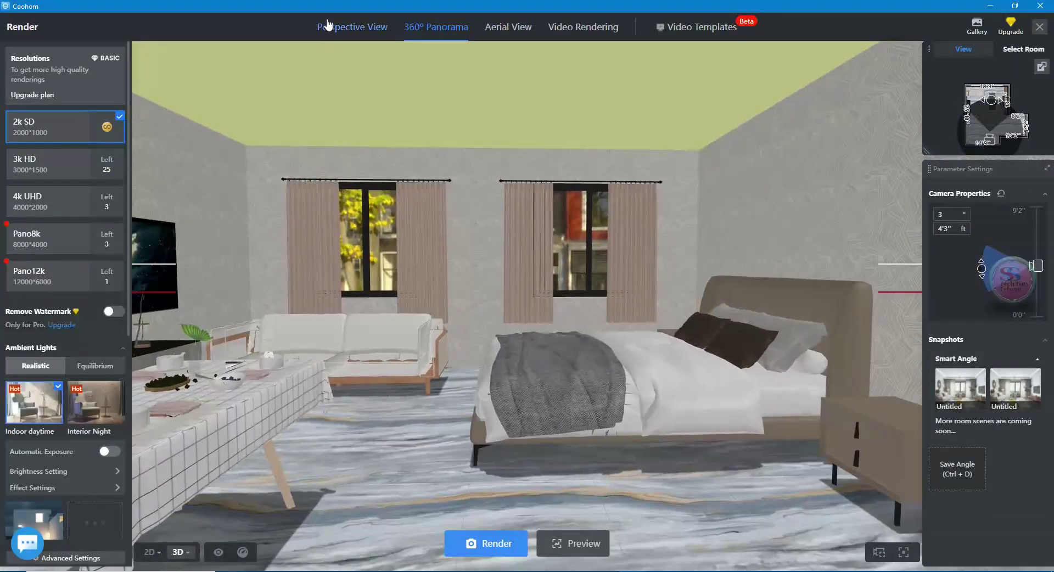
left_click(330, 27)
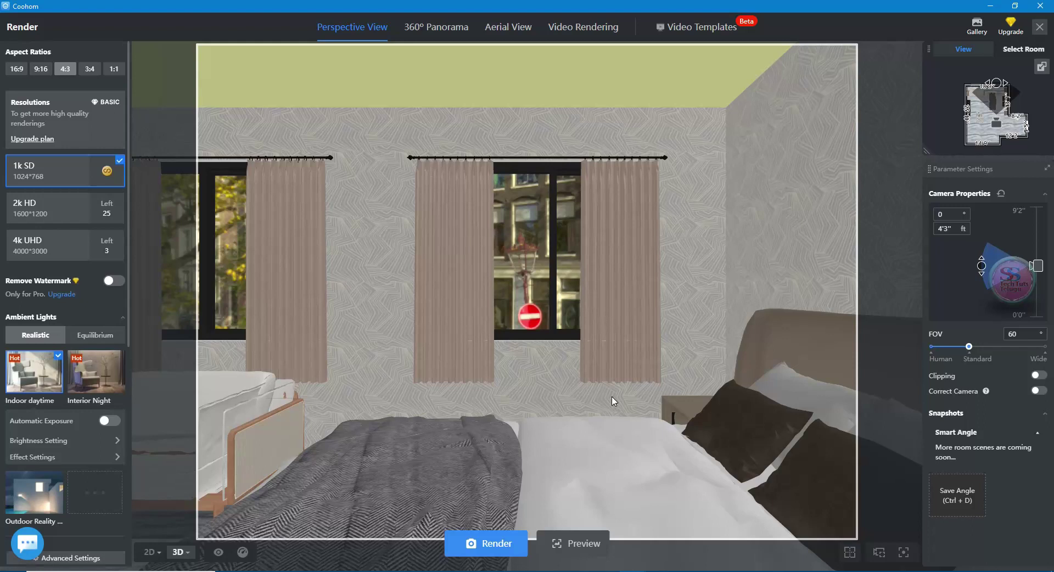
mouse_move(65, 70)
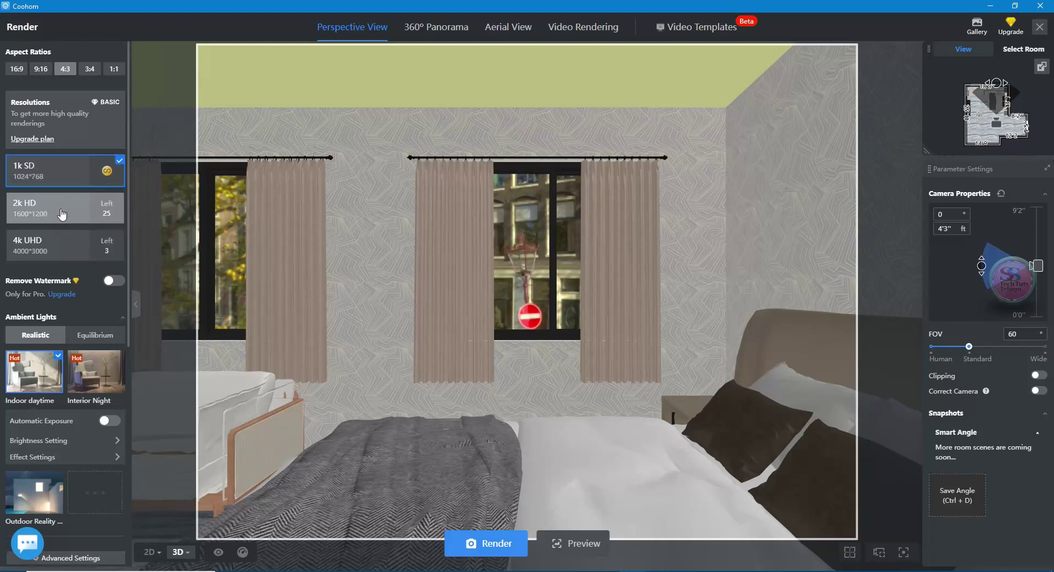
- Choose 2k HD, aim the camera at the sofa, windows and bed, and set 16:9
left_click(60, 211)
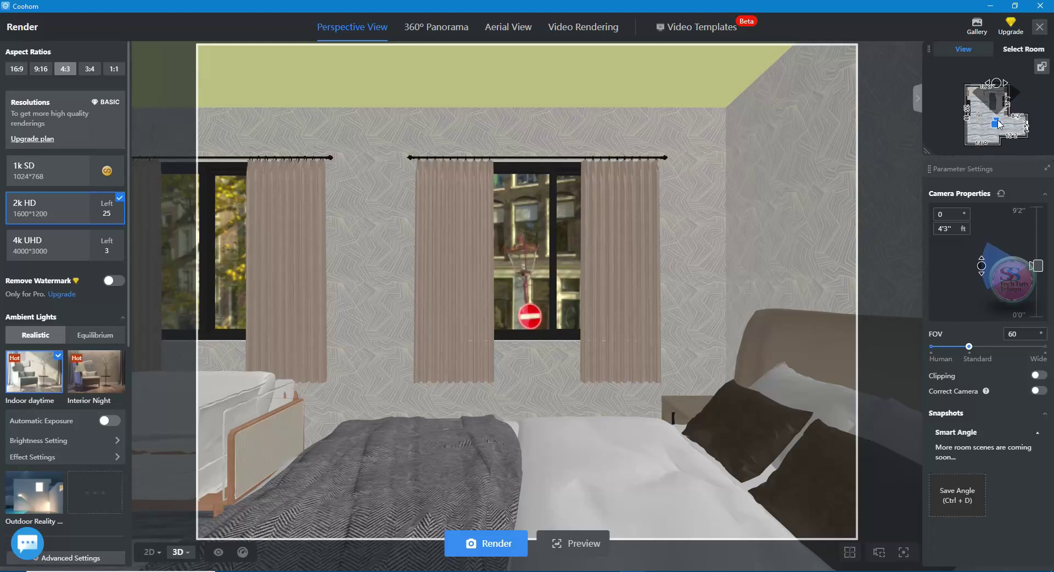
left_click_drag(997, 124, 985, 140)
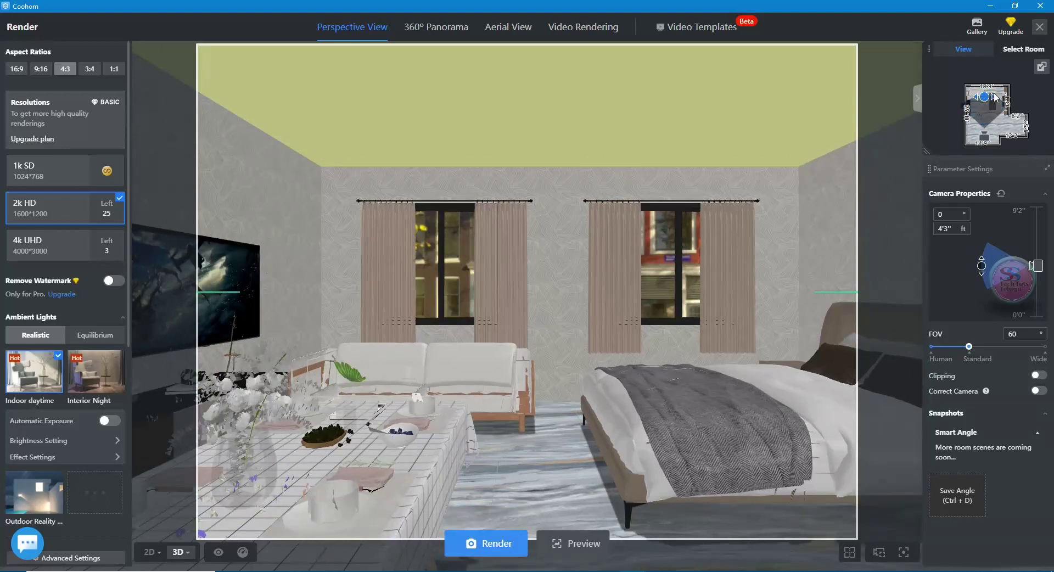
mouse_move(995, 101)
left_mouse_down()
mouse_move(1012, 111)
mouse_move(1000, 101)
left_mouse_up()
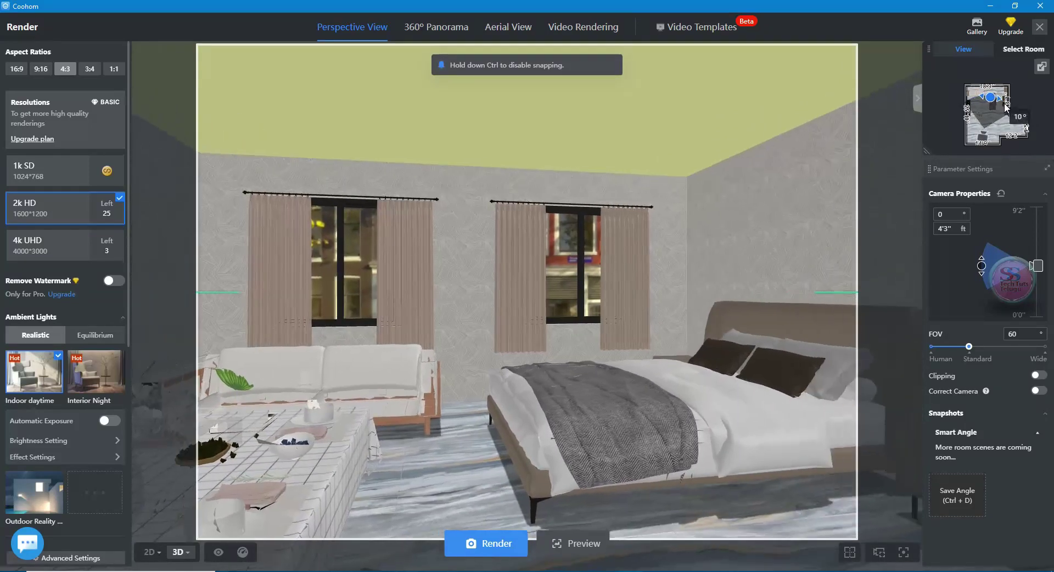
left_click_drag(1000, 103, 1001, 105)
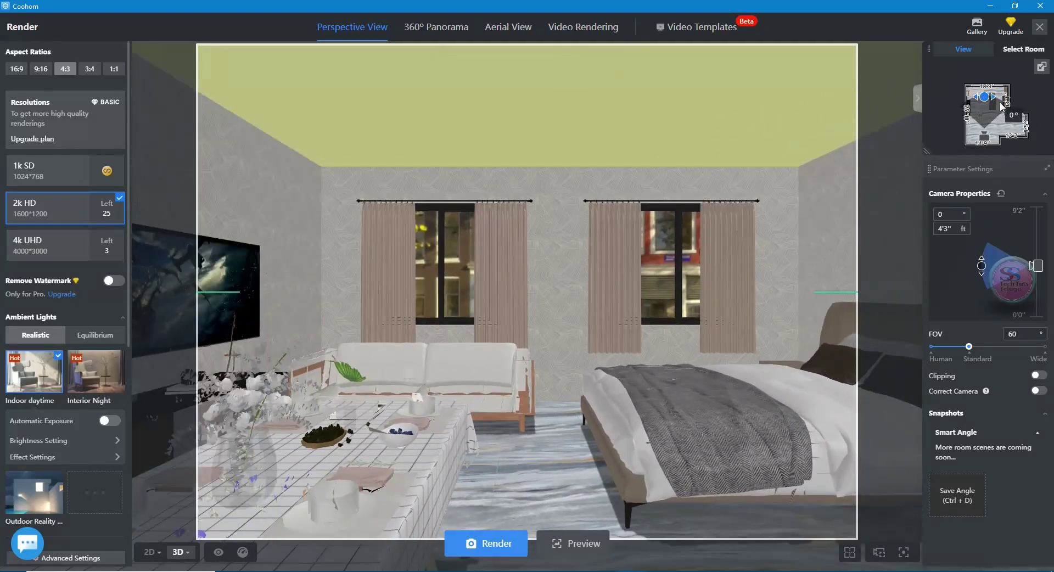
left_click_drag(862, 110, 818, 111)
left_click(17, 69)
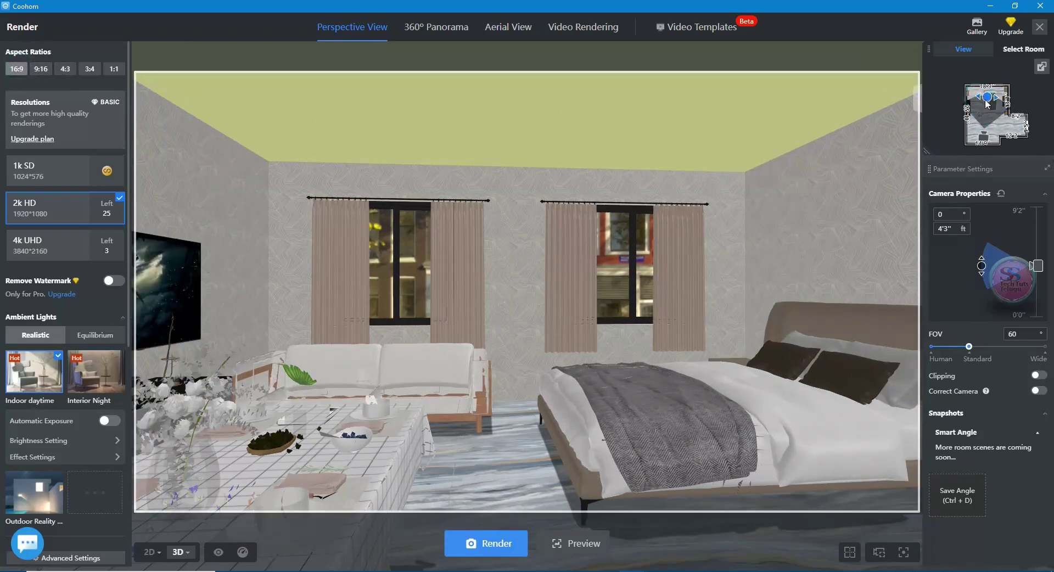
- Move the camera back in the minimap to take in more of the bedroom
left_click_drag(984, 103, 986, 97)
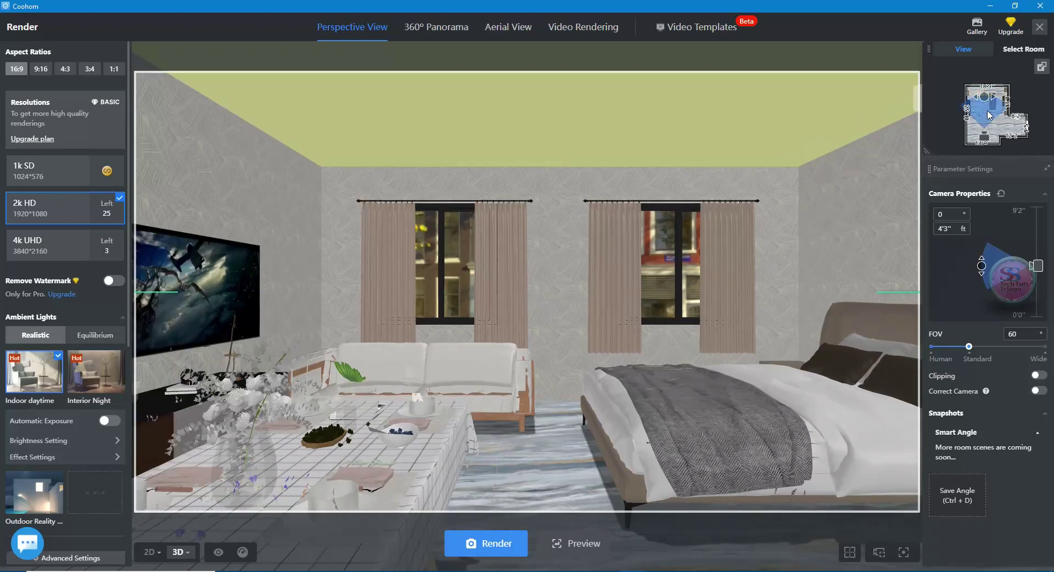
left_click_drag(998, 102, 986, 144)
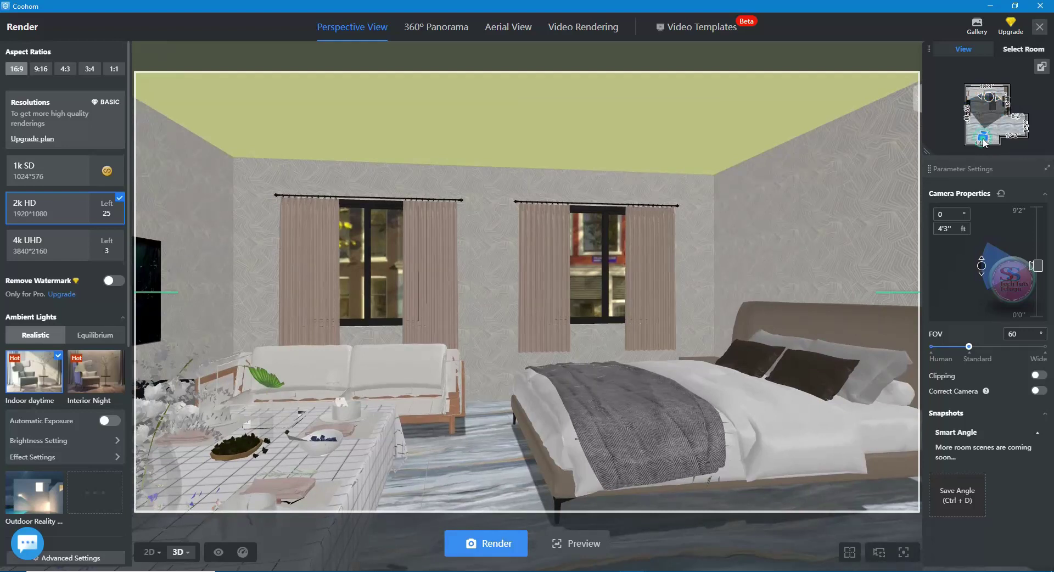
left_click_drag(984, 138, 979, 141)
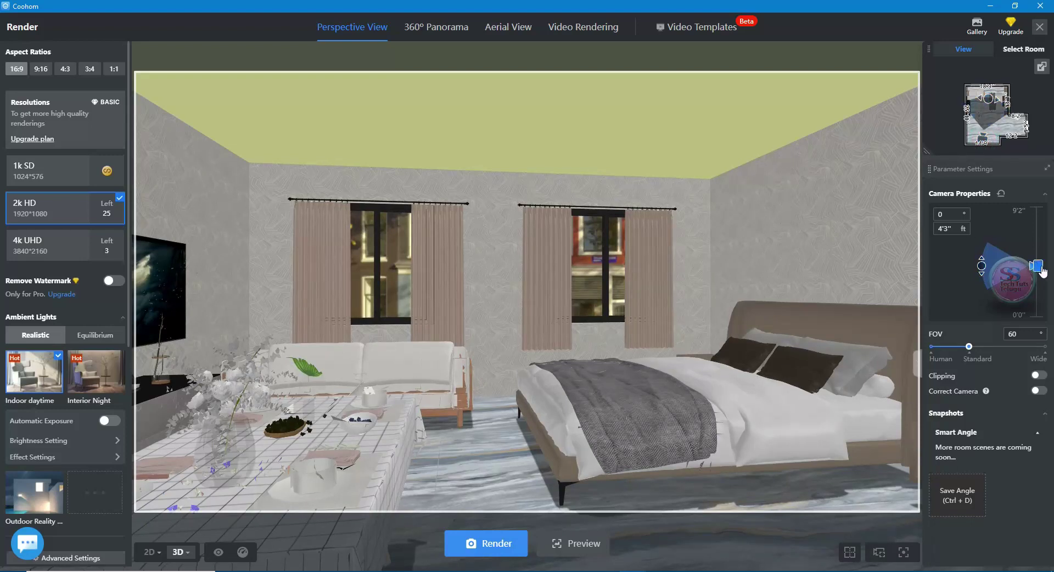
- Lower the camera to 2'11", widen the field of view to 82 and level the horizon
left_click_drag(1043, 276, 1042, 274)
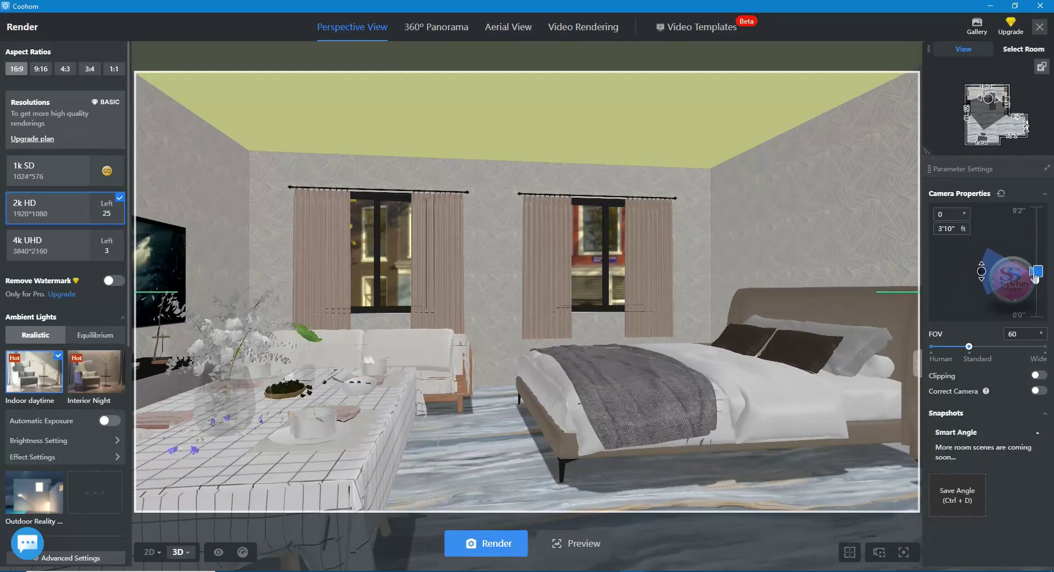
left_click_drag(970, 352, 999, 355)
mouse_move(659, 331)
left_mouse_down()
mouse_move(698, 339)
mouse_move(658, 295)
left_mouse_up()
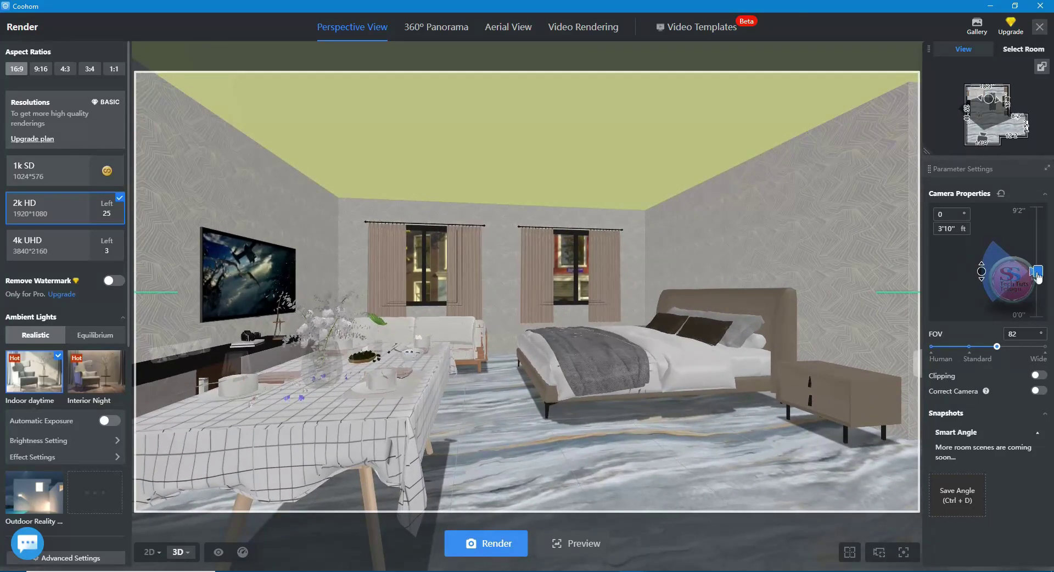
left_click_drag(1038, 275, 1038, 292)
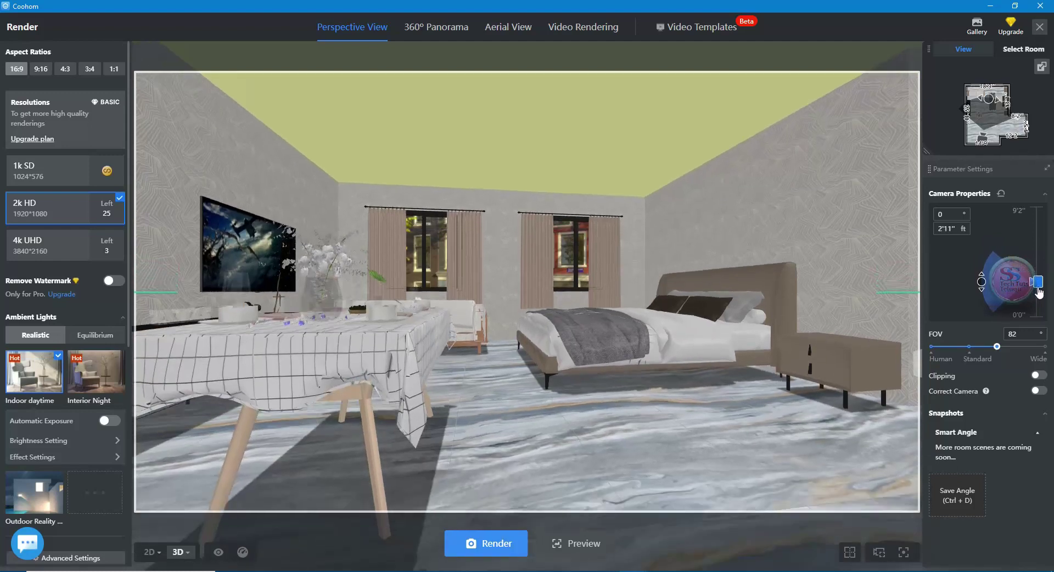
left_click_drag(519, 345, 500, 322)
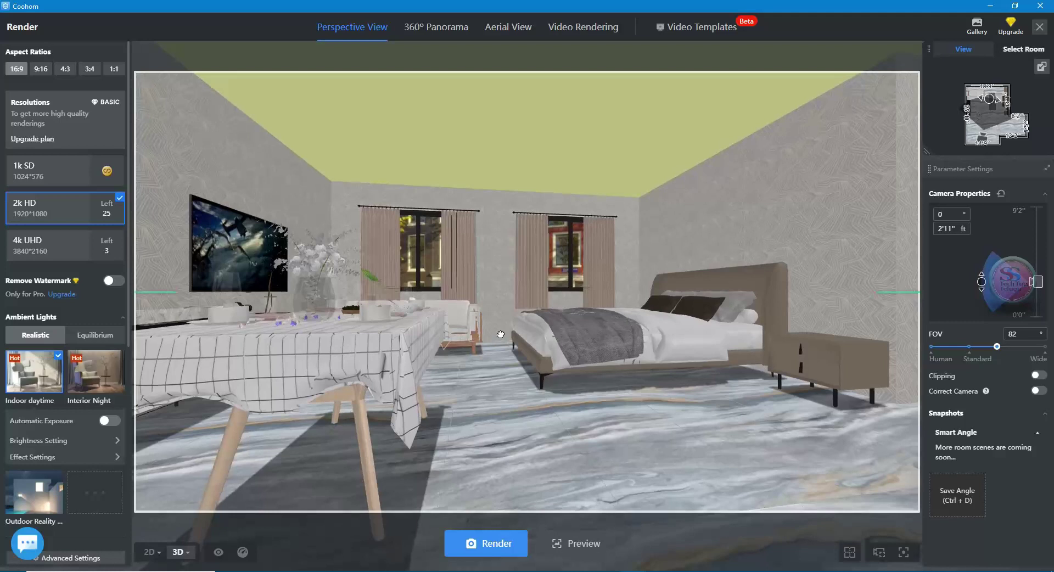
left_click_drag(484, 306, 527, 332)
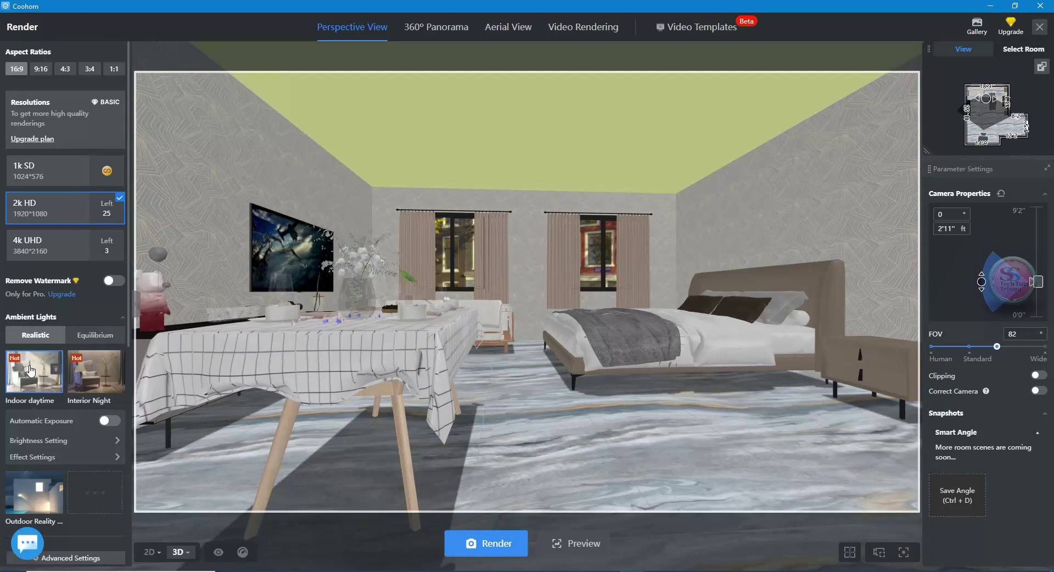
- Render the 2k HD image with Indoor daytime lighting and check it in the Gallery
left_click(30, 372)
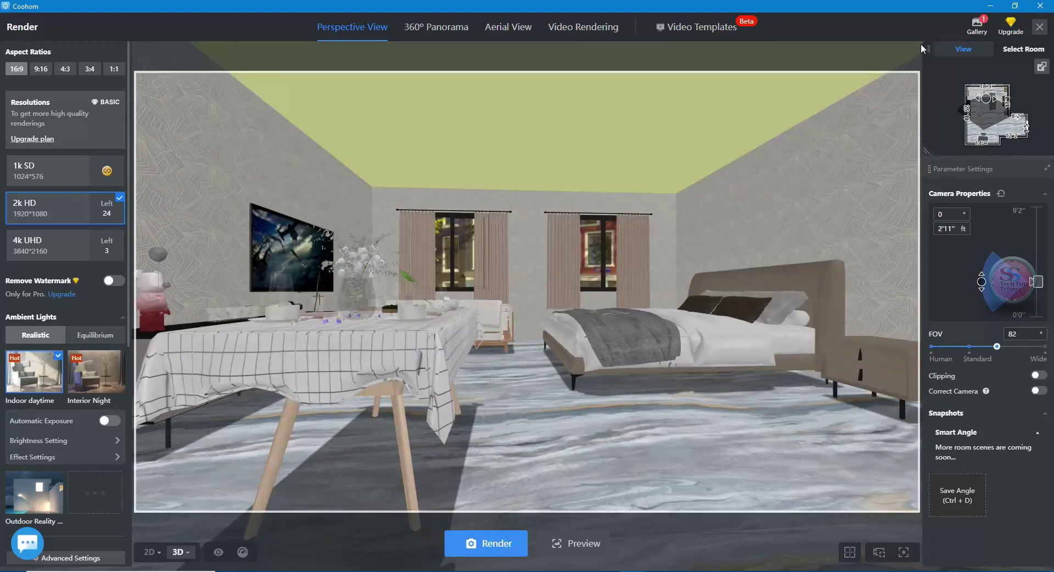
left_click(976, 29)
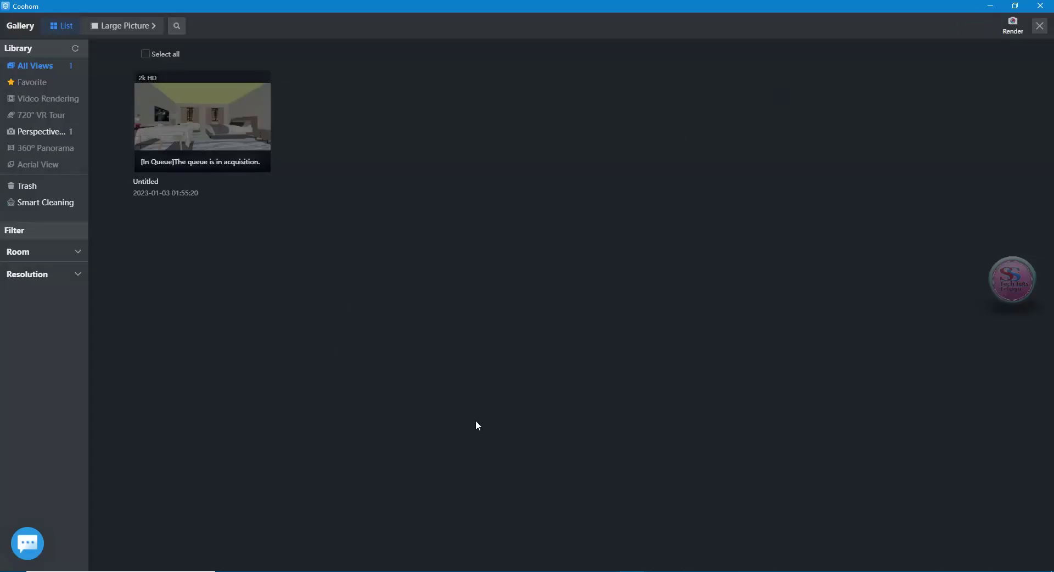